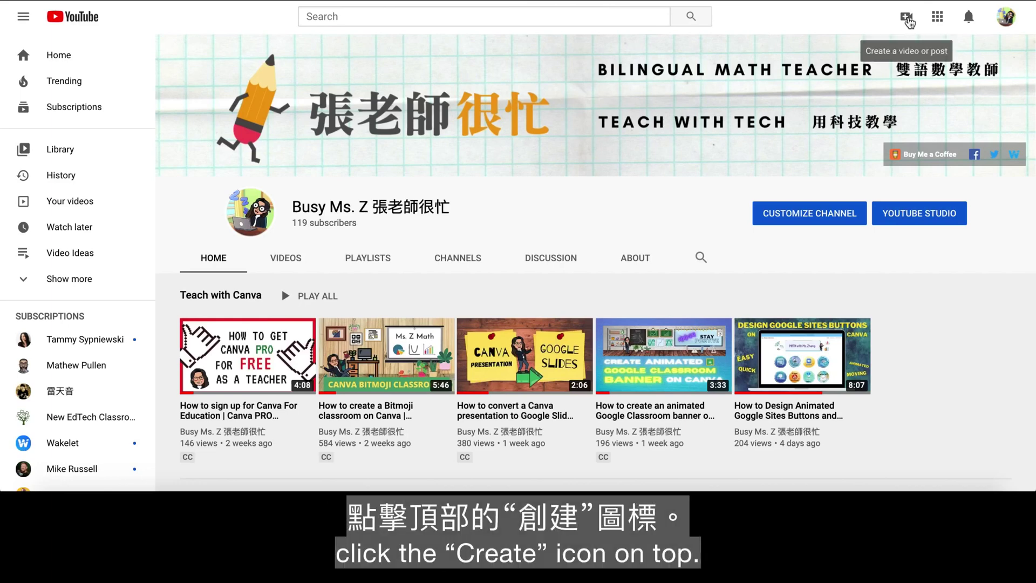
Start a new upload of the 'Find the GCF of 2 Numbers' video file
click(908, 18)
click(907, 50)
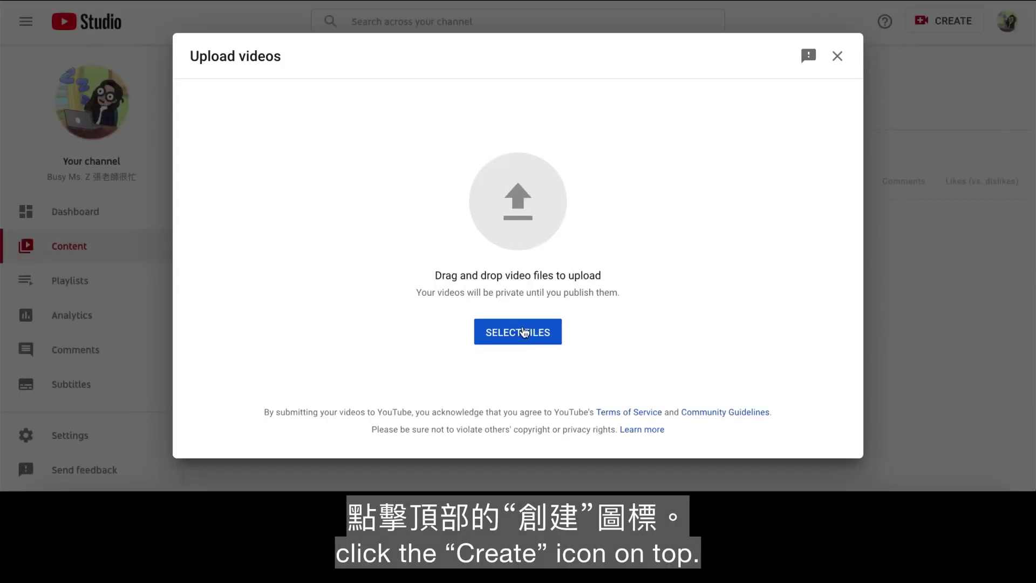
click(521, 331)
click(269, 22)
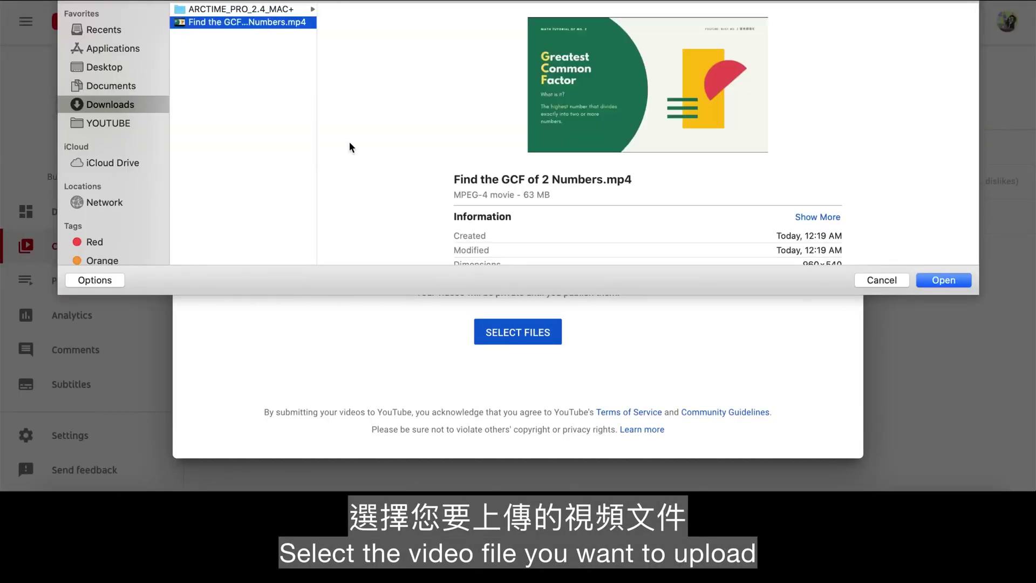
click(941, 278)
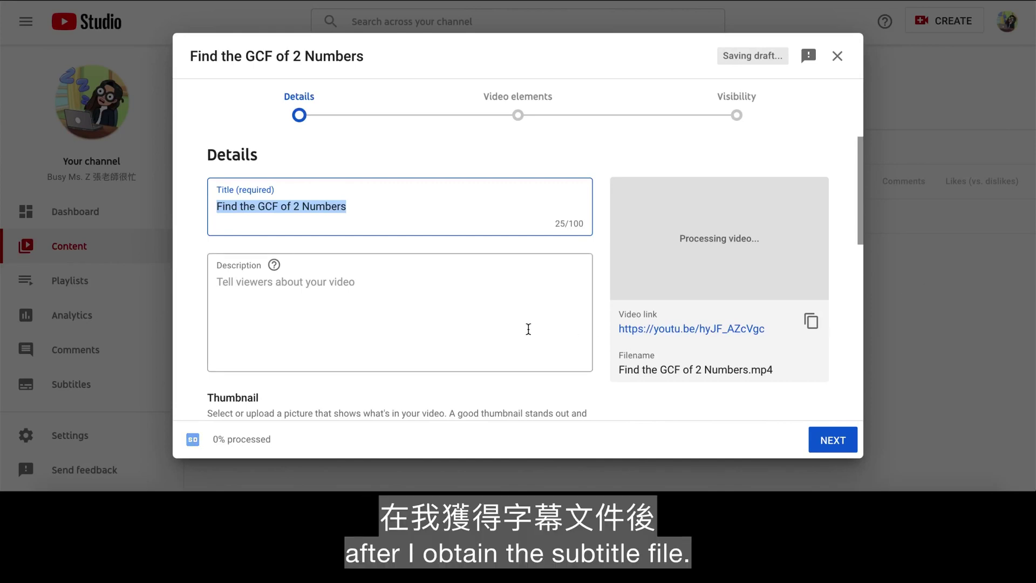
Mark the video 'No, it's not made for kids', set its language to English, and continue
scroll(528, 328, down, 5)
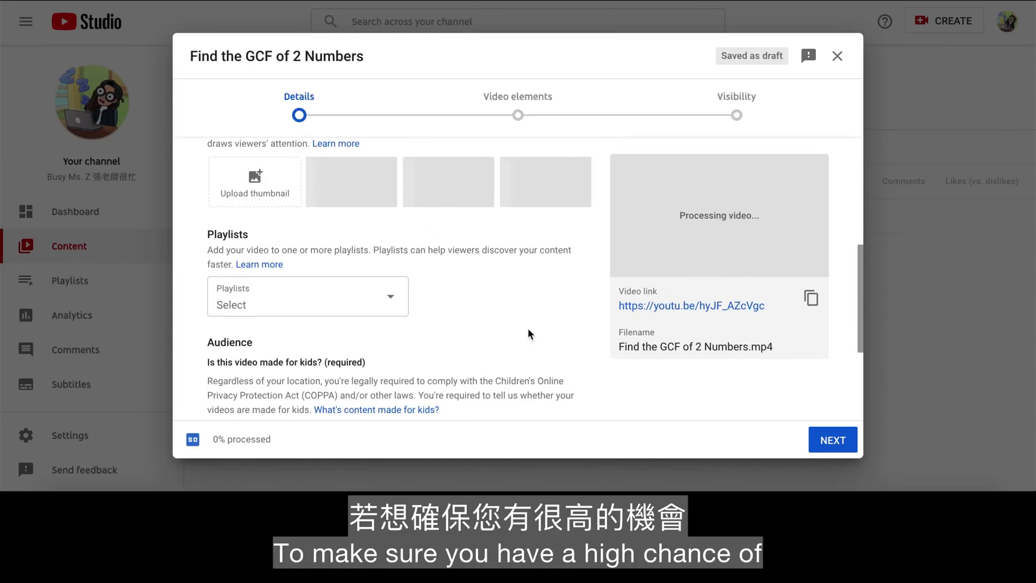
scroll(528, 328, down, 3)
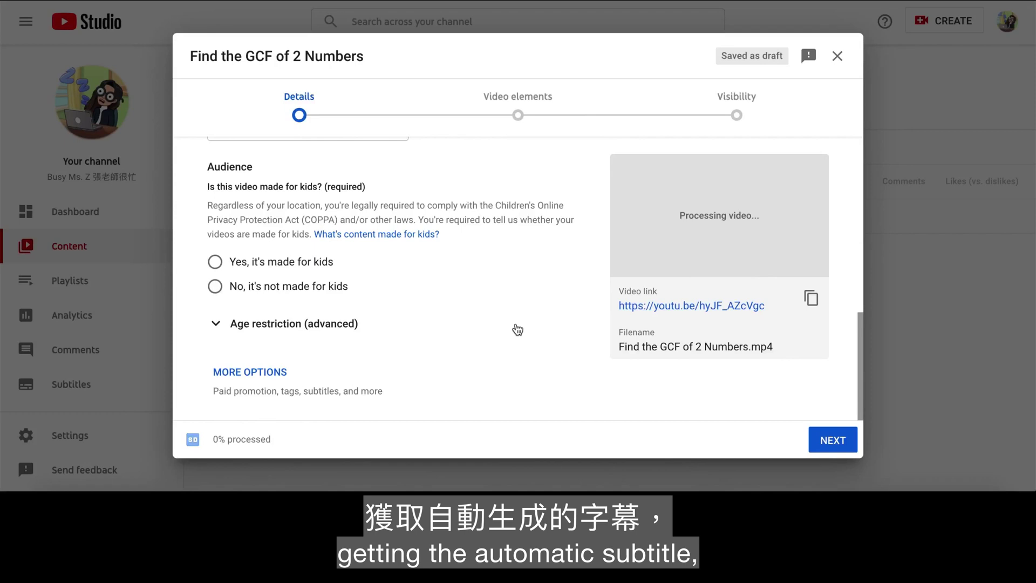
click(339, 290)
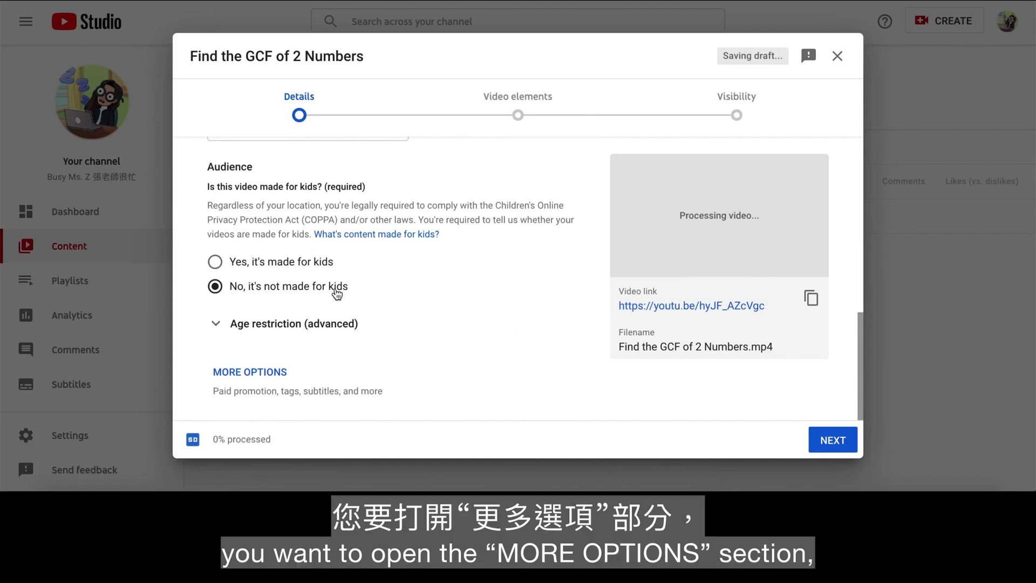
click(278, 374)
scroll(367, 374, down, 4)
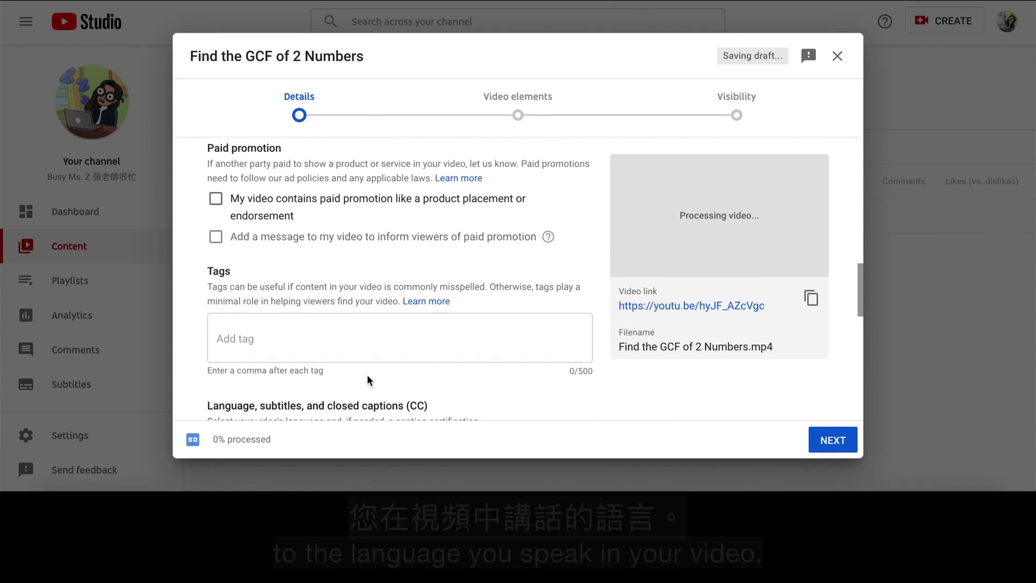
scroll(367, 376, down, 2)
scroll(370, 381, down, 2)
click(379, 322)
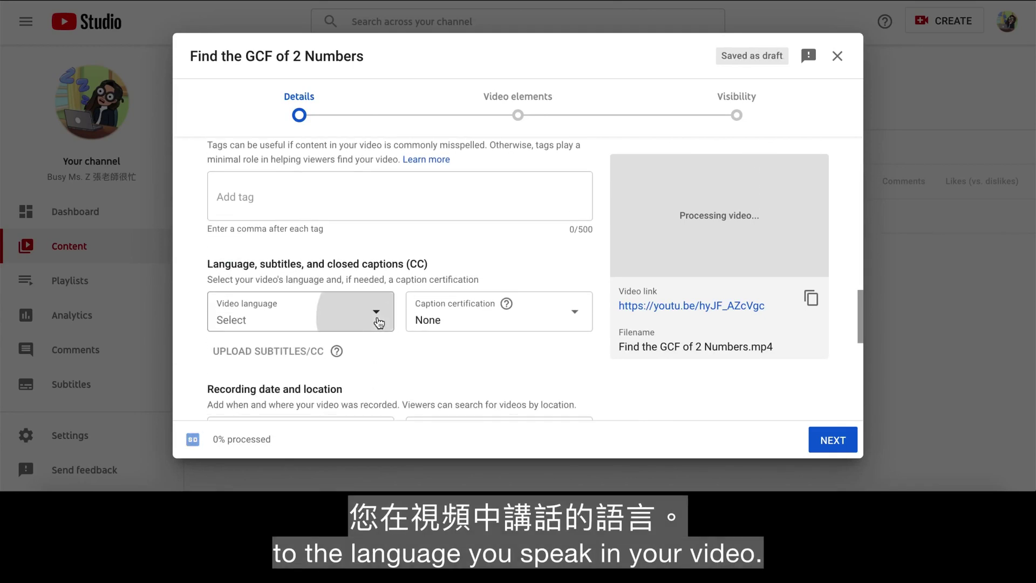
click(360, 162)
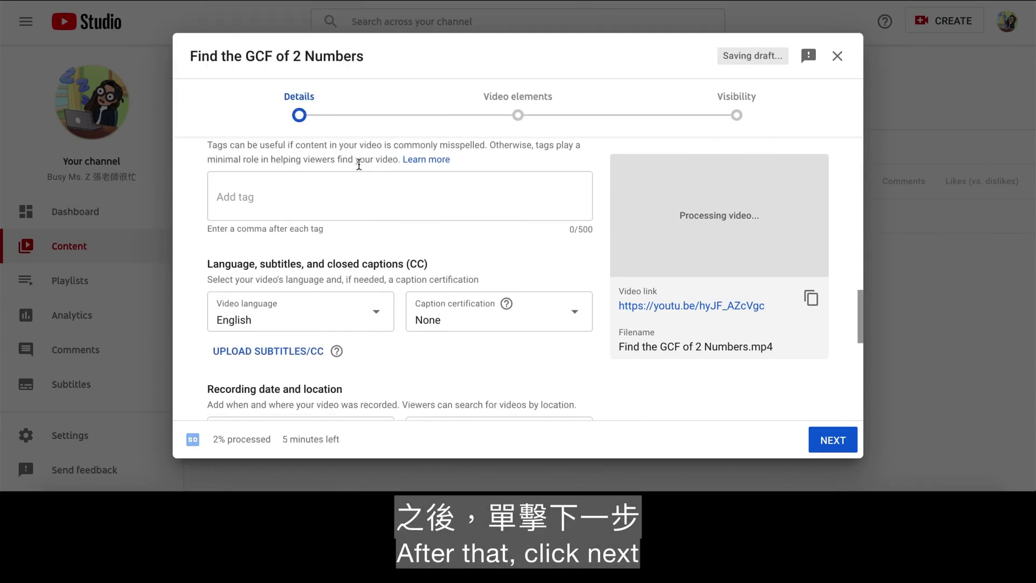
scroll(593, 324, down, 8)
click(825, 446)
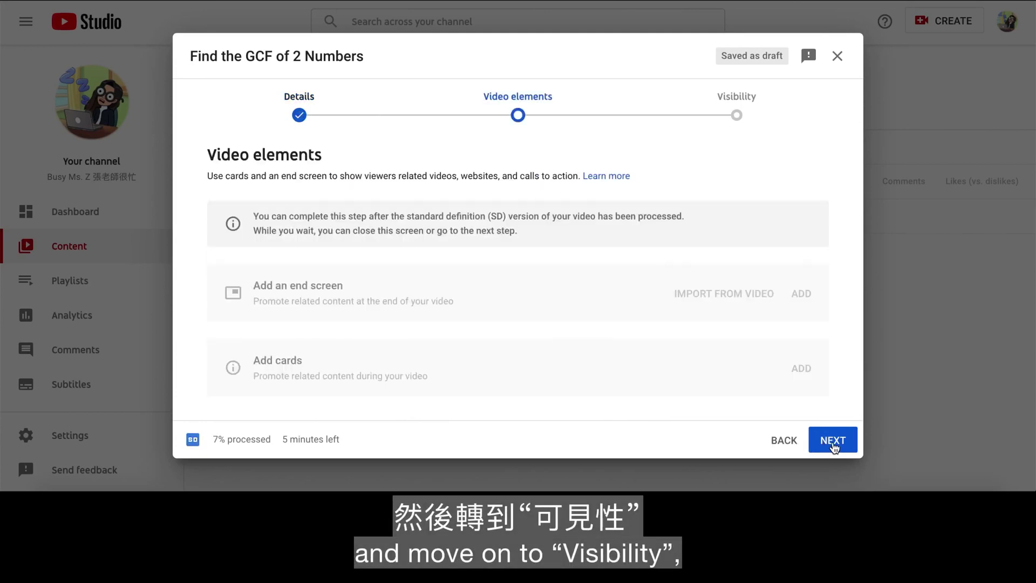
Skip Video elements, set visibility to Private, and save the upload
click(831, 448)
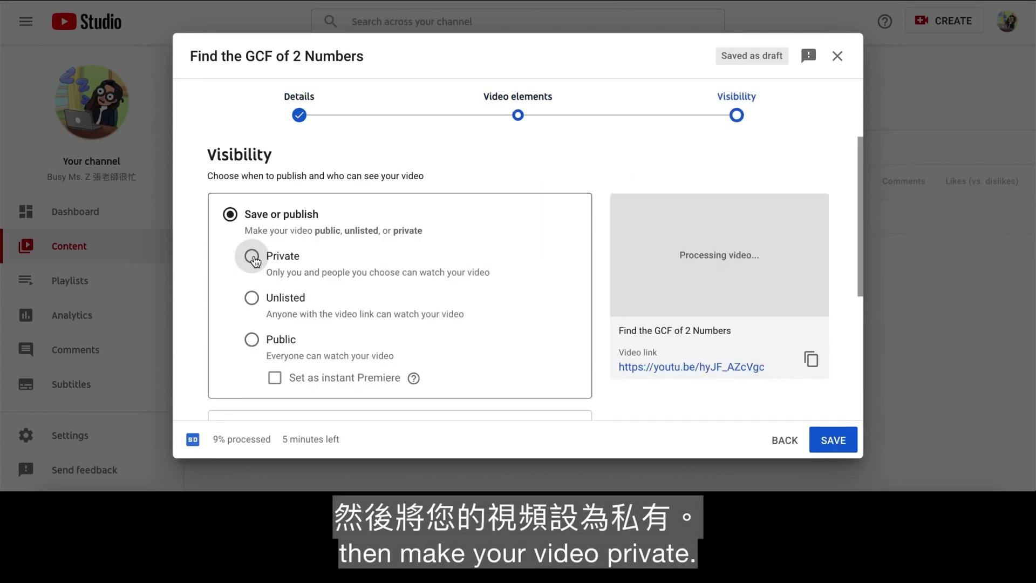
click(252, 258)
scroll(545, 338, down, 4)
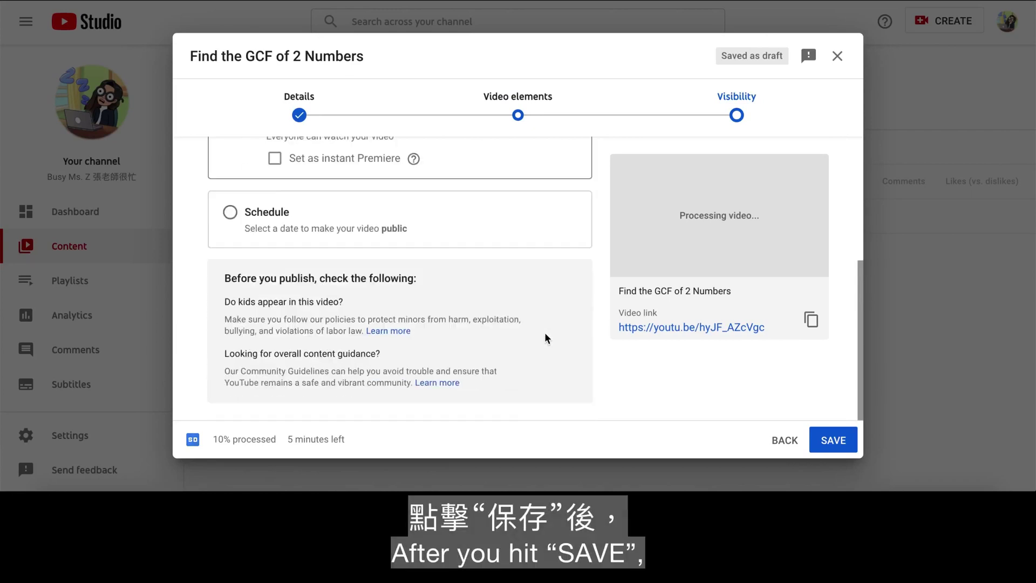
click(834, 441)
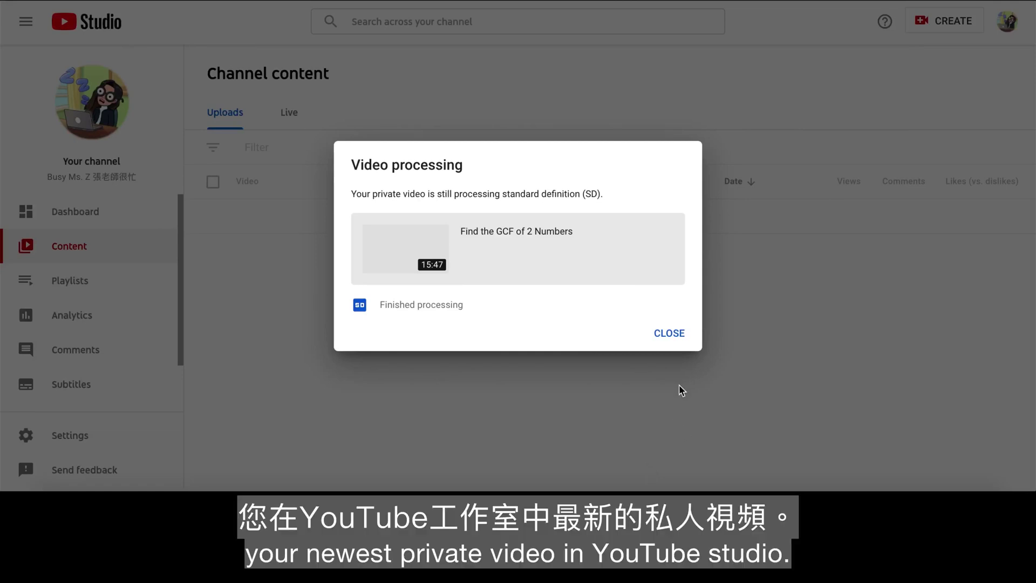
Dismiss the processing notice, then check and reload the GCF video's subtitle languages in Channel subtitles
click(670, 332)
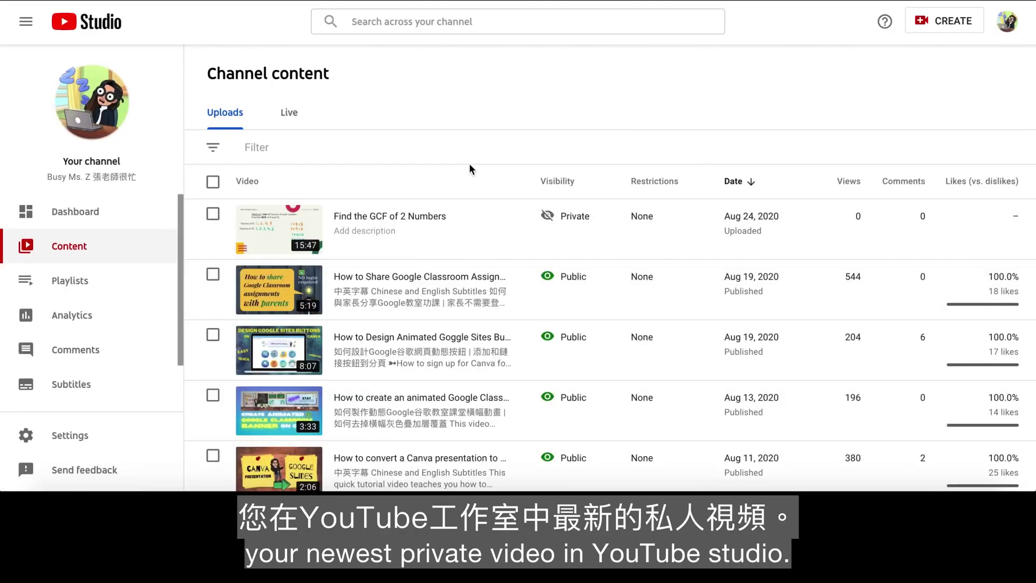
click(131, 387)
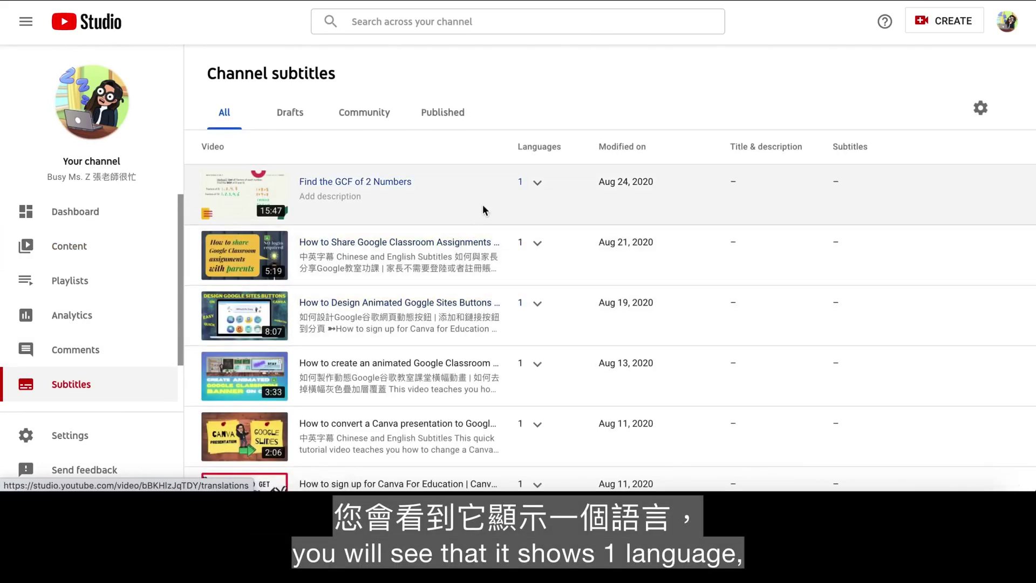
click(539, 183)
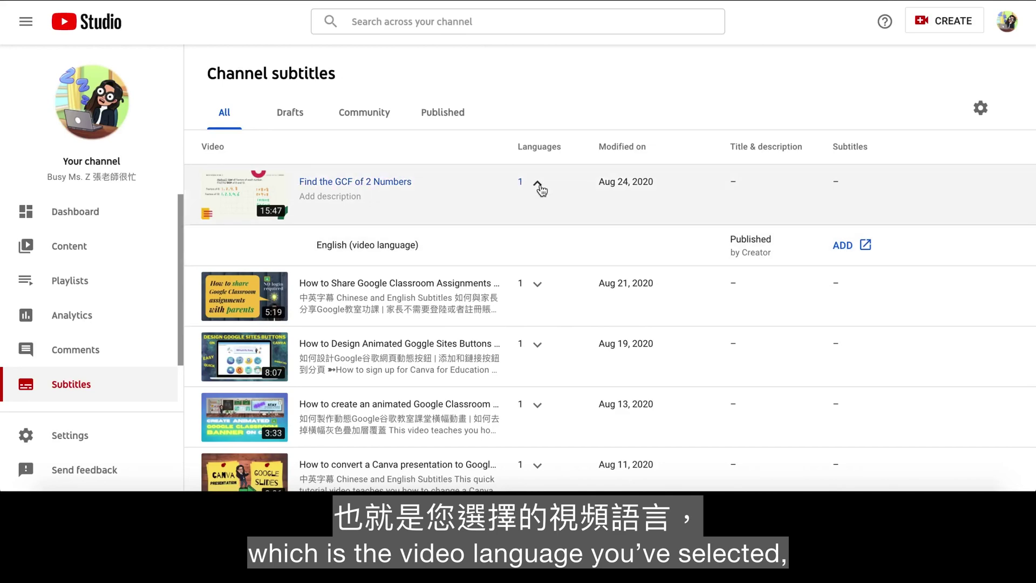
click(542, 185)
click(540, 185)
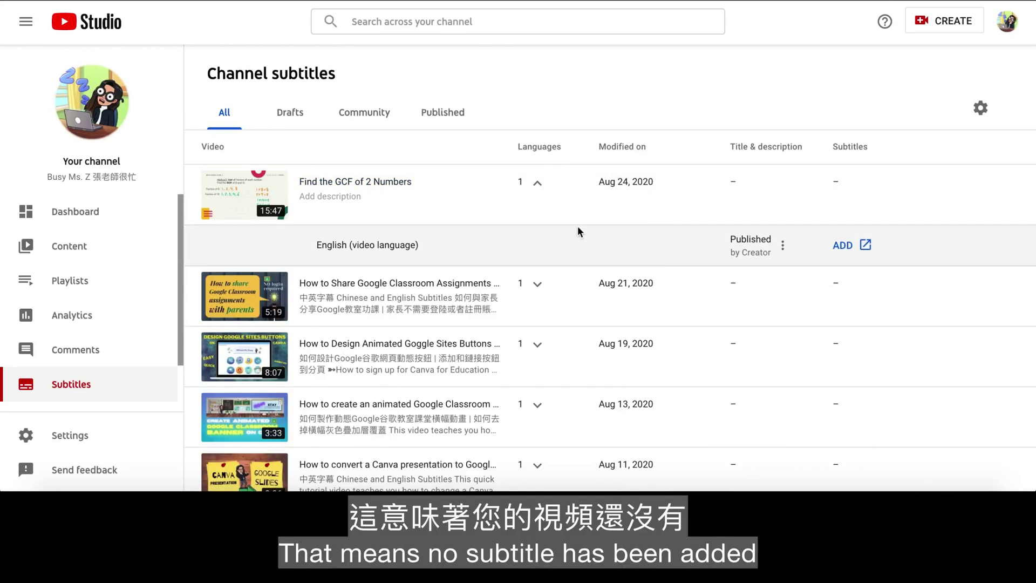
click(539, 183)
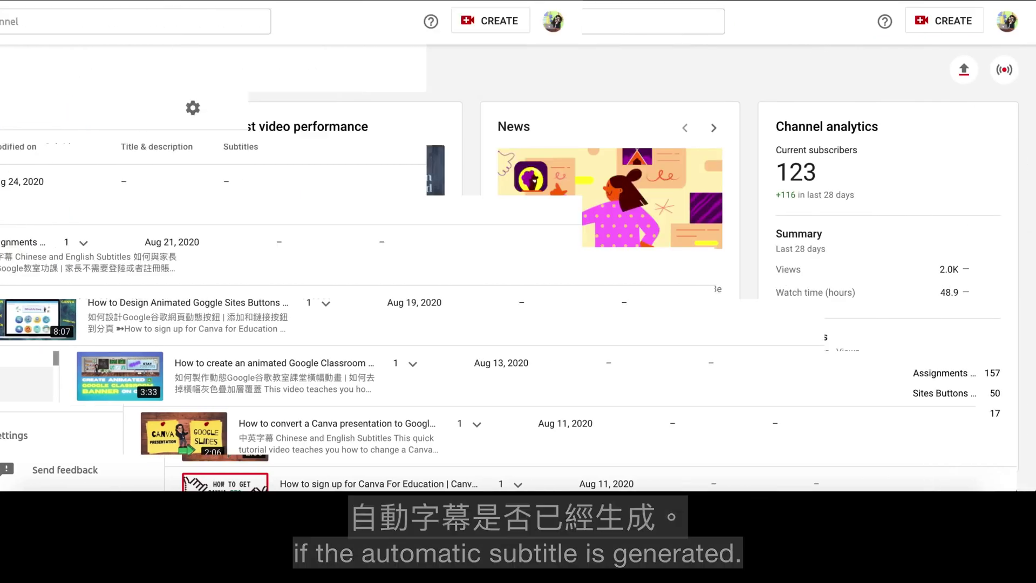
click(117, 386)
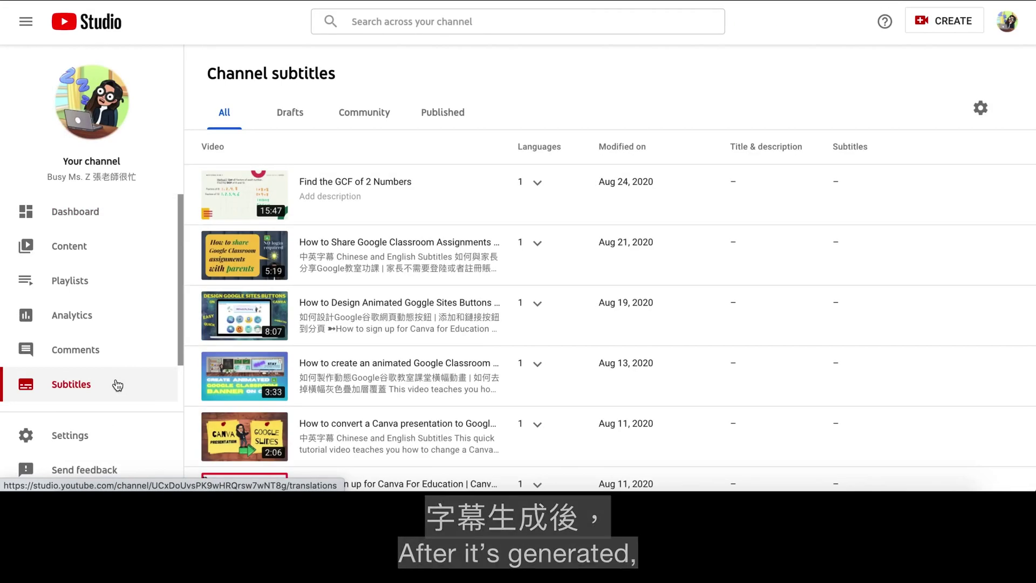
Check for automatic English captions, then read the automatic captioning article's troubleshooting section
click(538, 184)
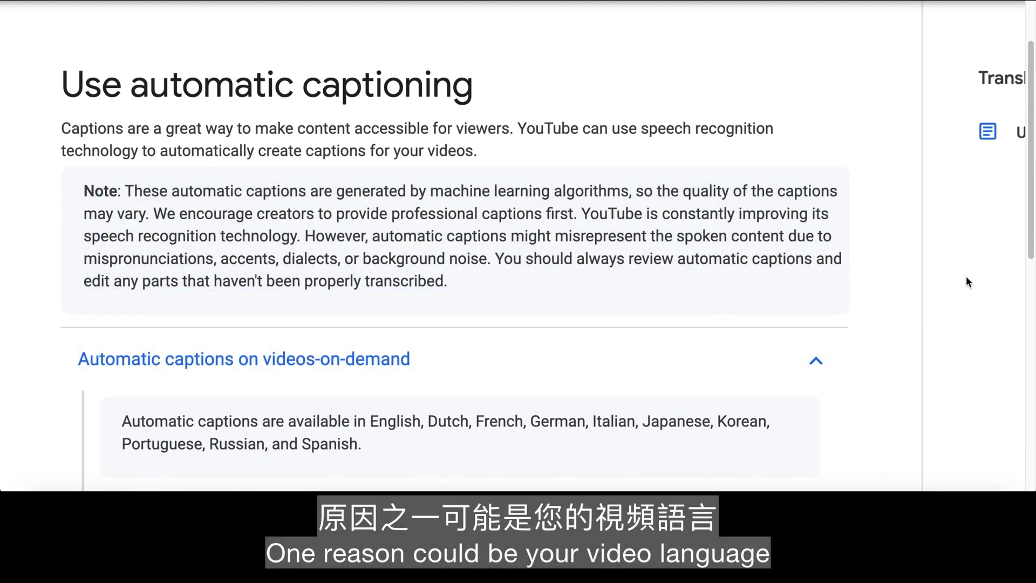
scroll(967, 279, down, 2)
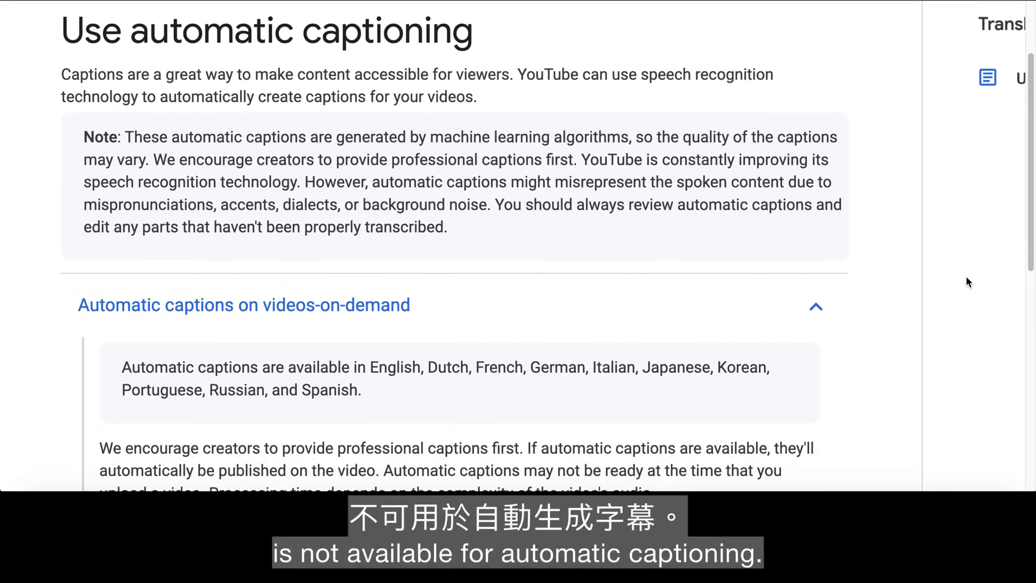
scroll(967, 277, down, 1)
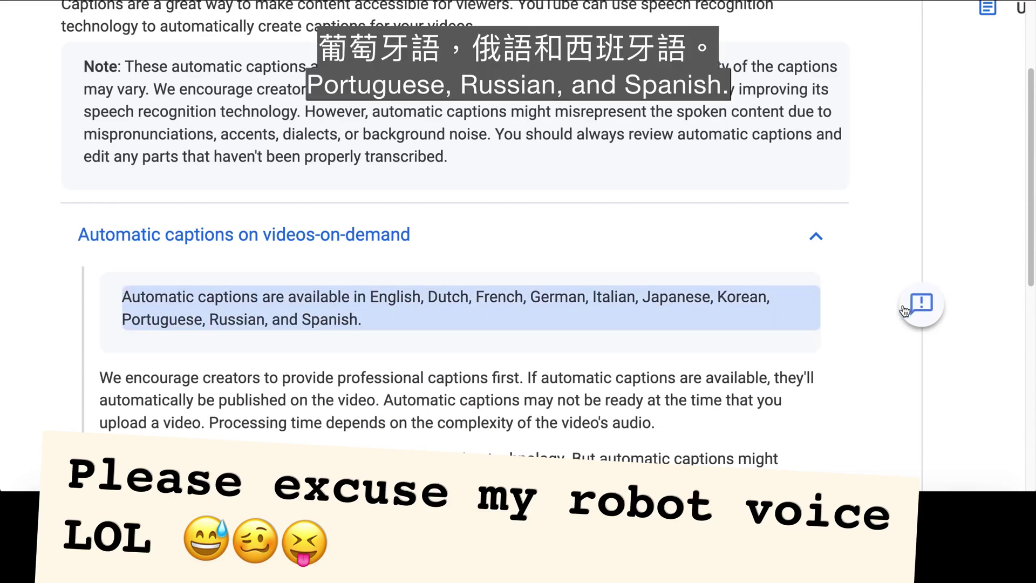
scroll(954, 354, down, 10)
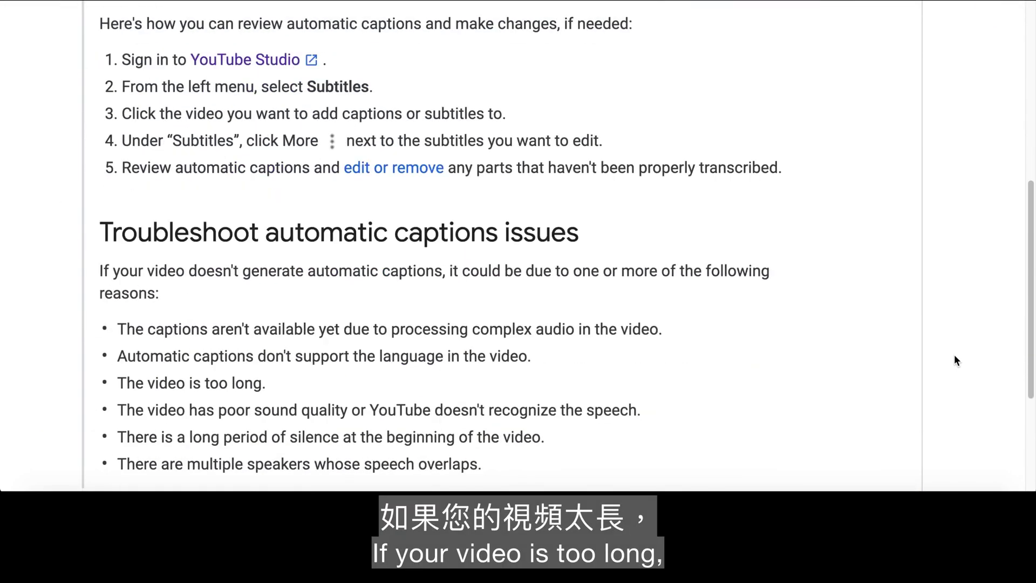
scroll(955, 354, down, 3)
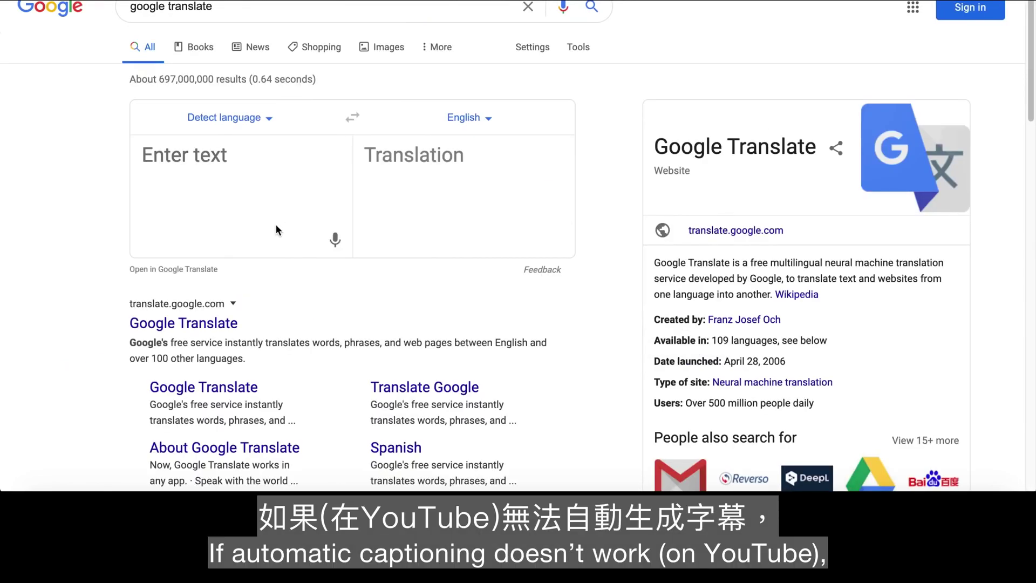
Set Google Translate's source language to English and start voice input with microphone access allowed
click(260, 120)
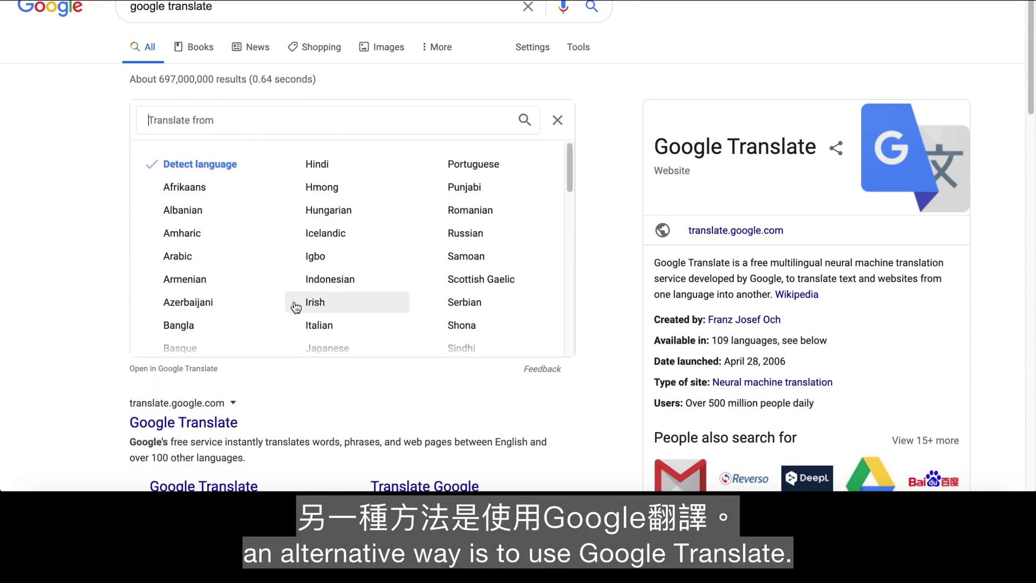
scroll(298, 305, down, 2)
scroll(296, 307, down, 5)
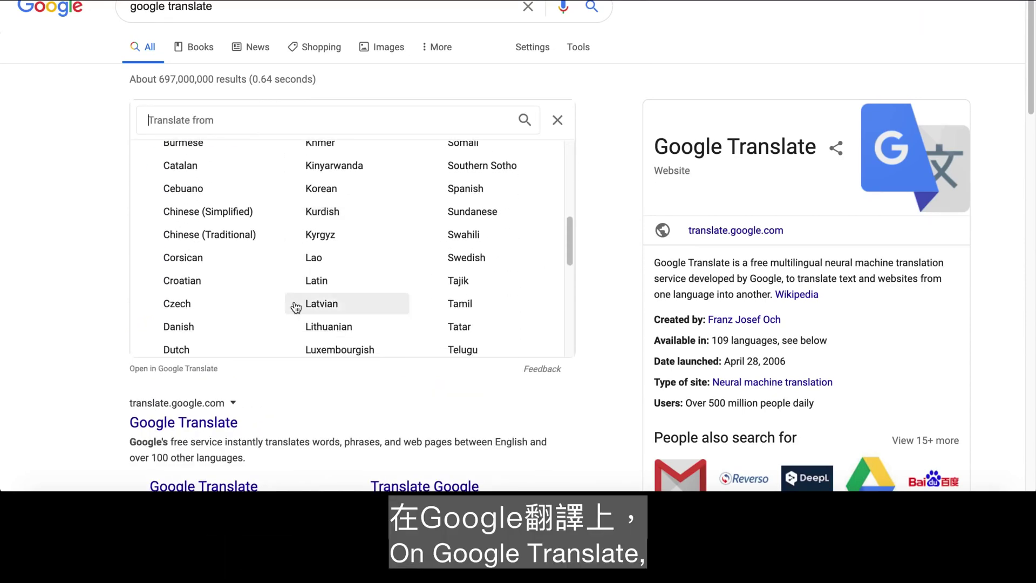
scroll(289, 302, down, 1)
click(186, 258)
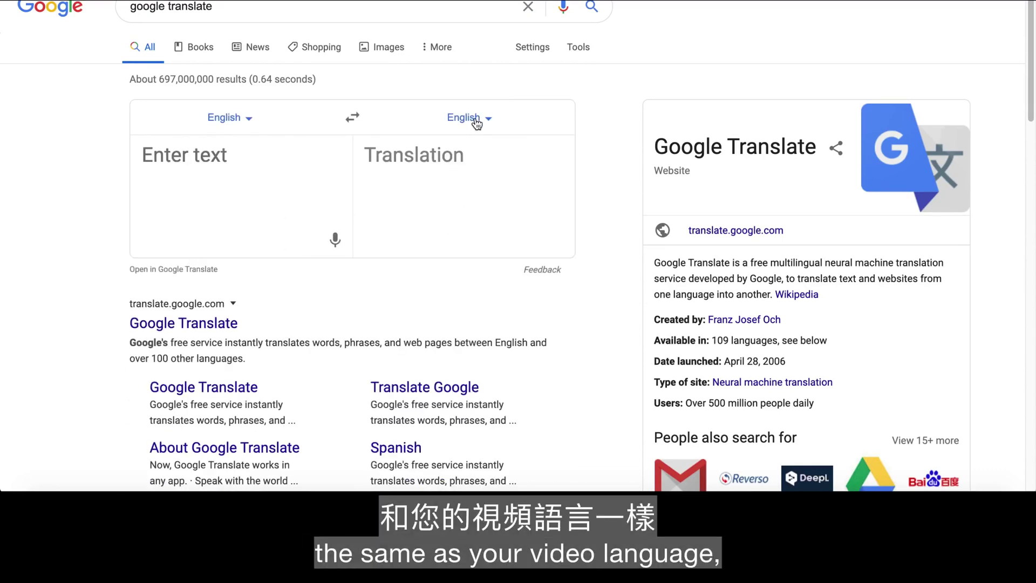
click(335, 240)
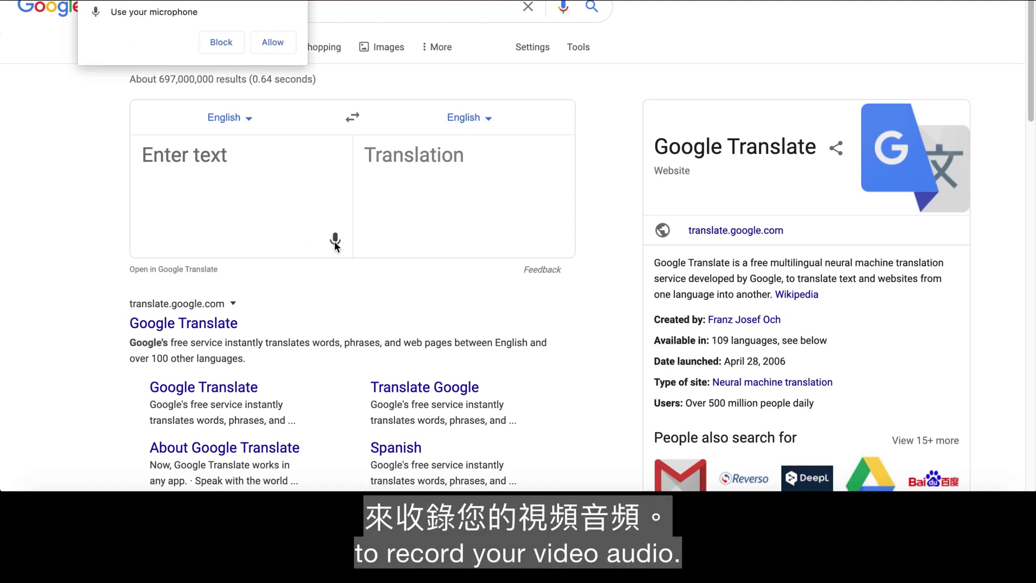
click(276, 41)
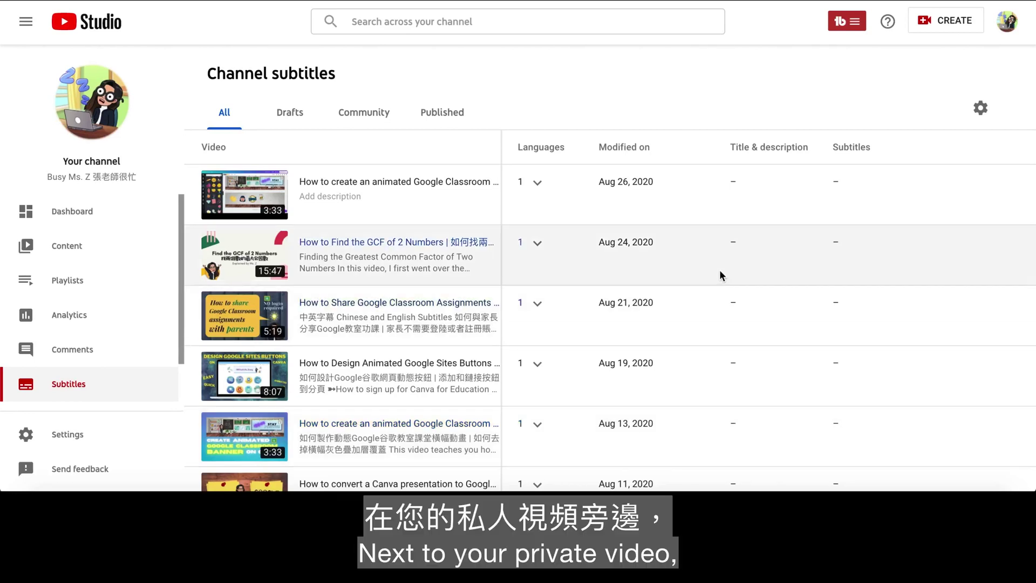
Add English subtitles by pasting the transcript, auto-syncing its timings, and checking the English draft
click(538, 184)
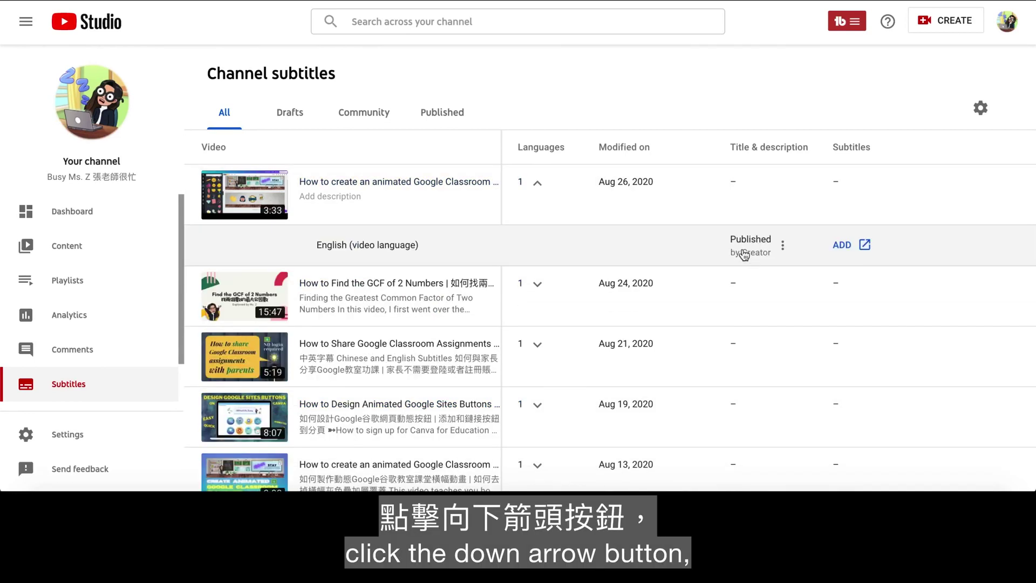
click(861, 249)
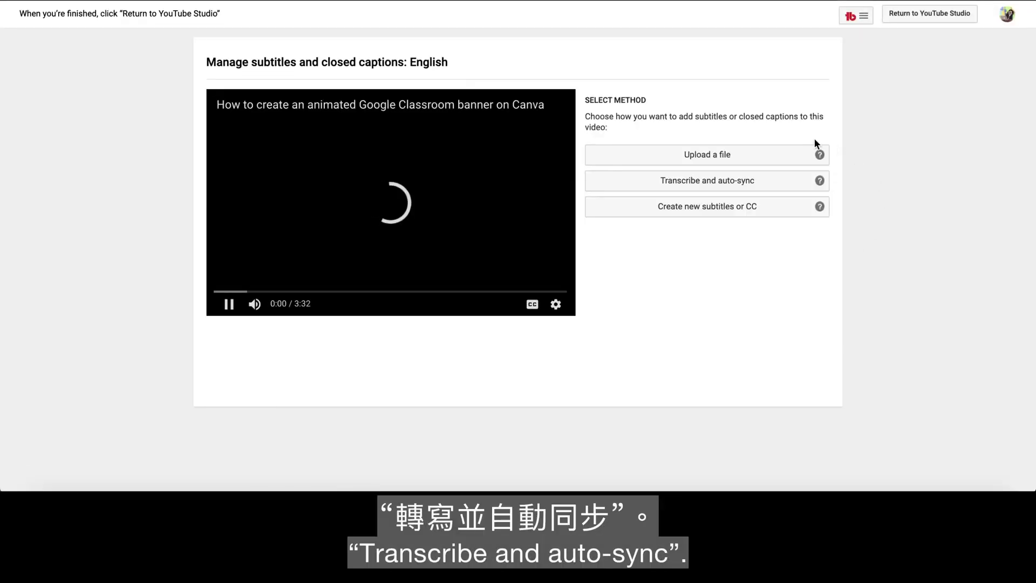
click(757, 185)
click(717, 187)
key(super+v)
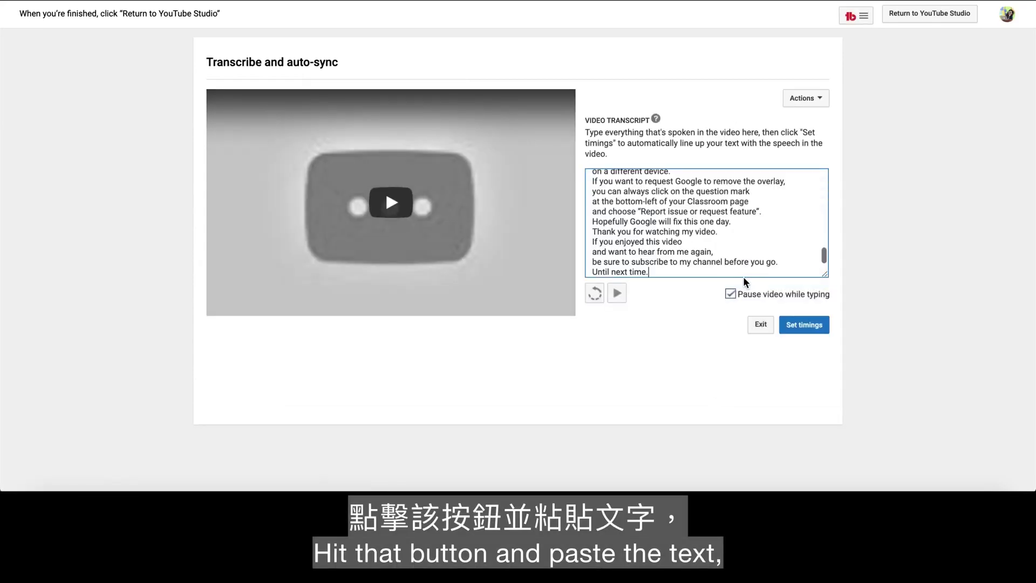
click(821, 328)
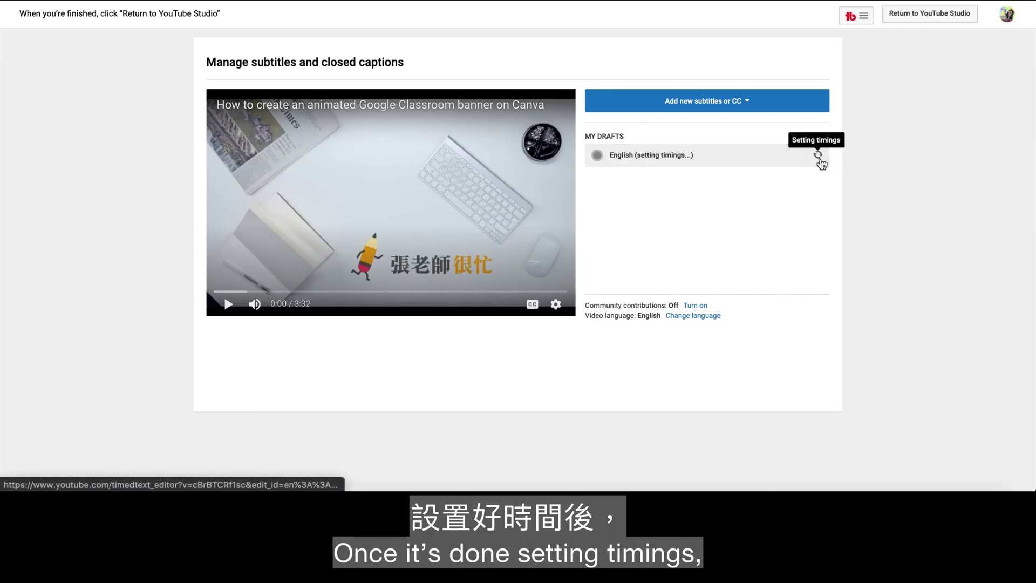
click(819, 156)
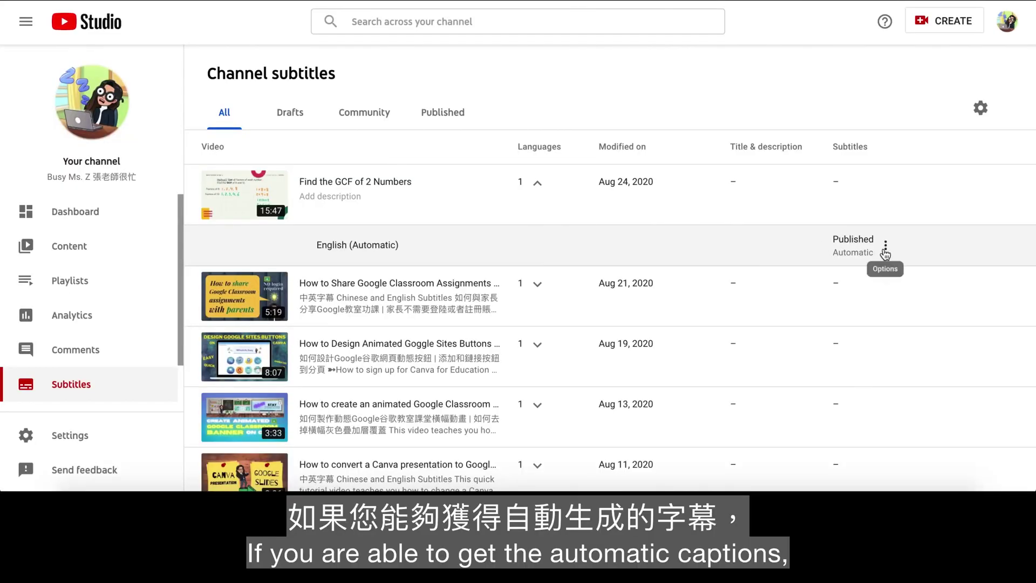
Open the English (Automatic) subtitles in Classic Studio and start editing them
click(880, 249)
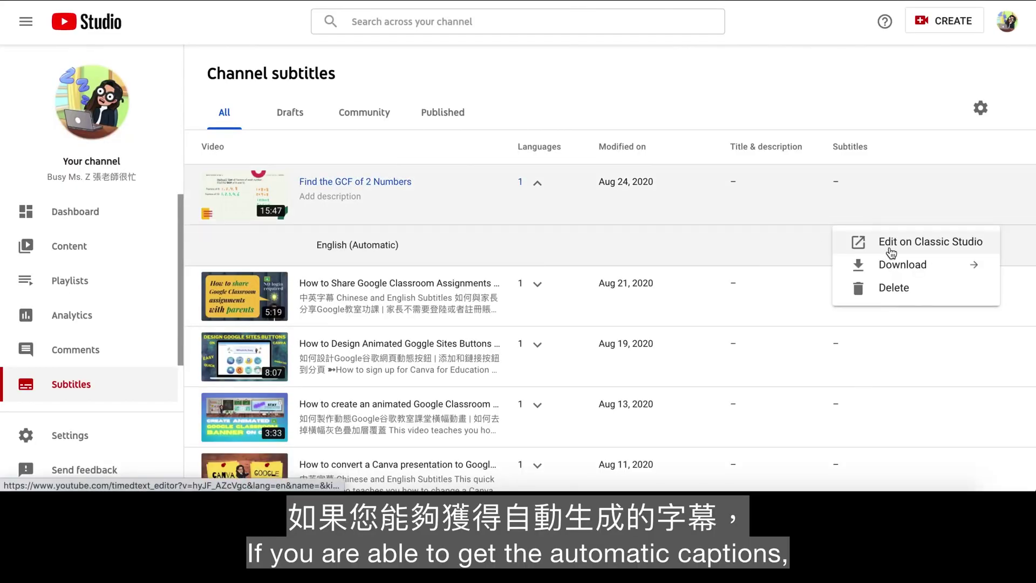
click(891, 248)
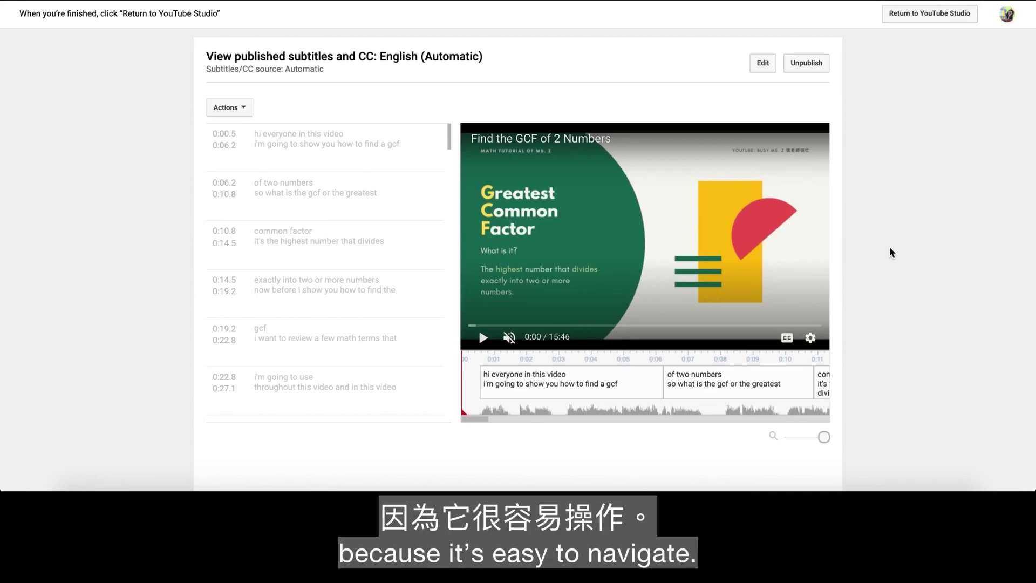
click(763, 63)
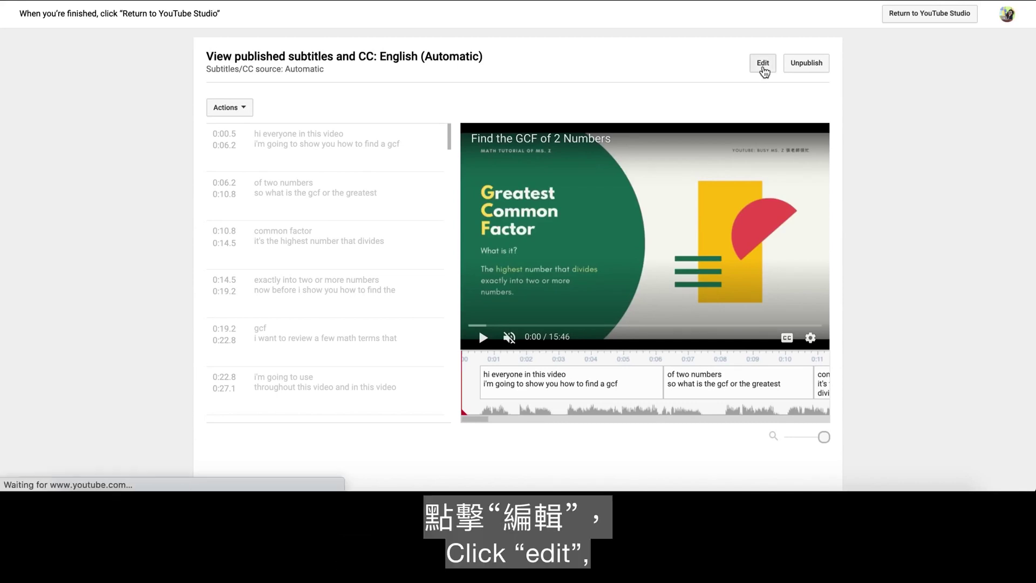
Play the preview, then capitalise the first caption and split off 'Hi everyone.'
click(510, 339)
click(484, 338)
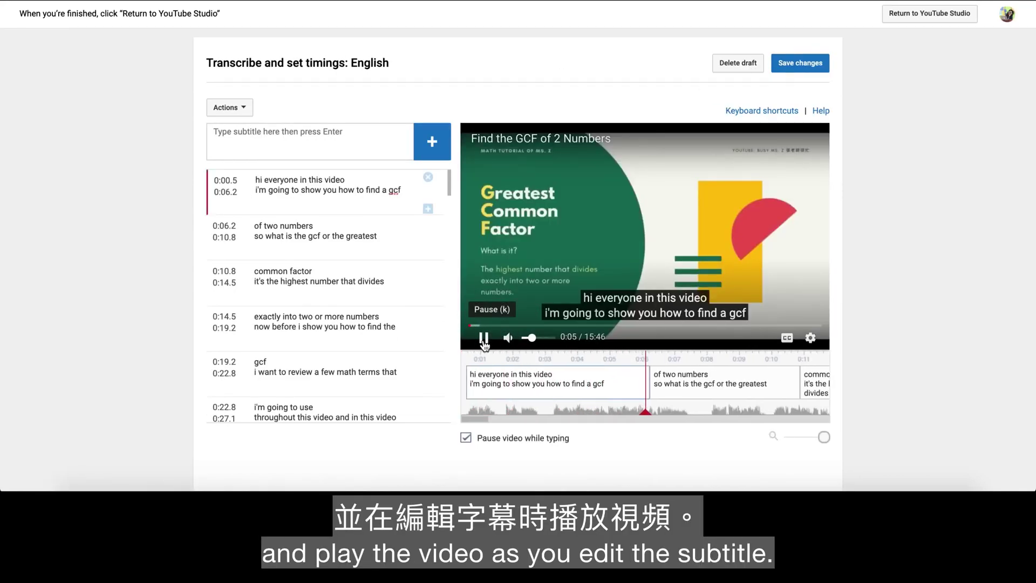
click(483, 339)
click(258, 181)
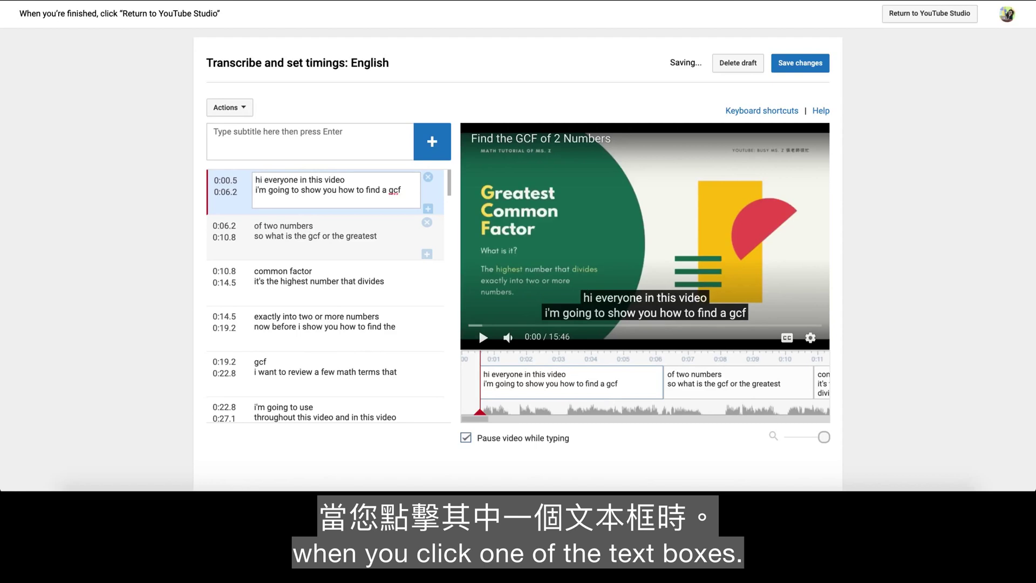
key(BackSpace)
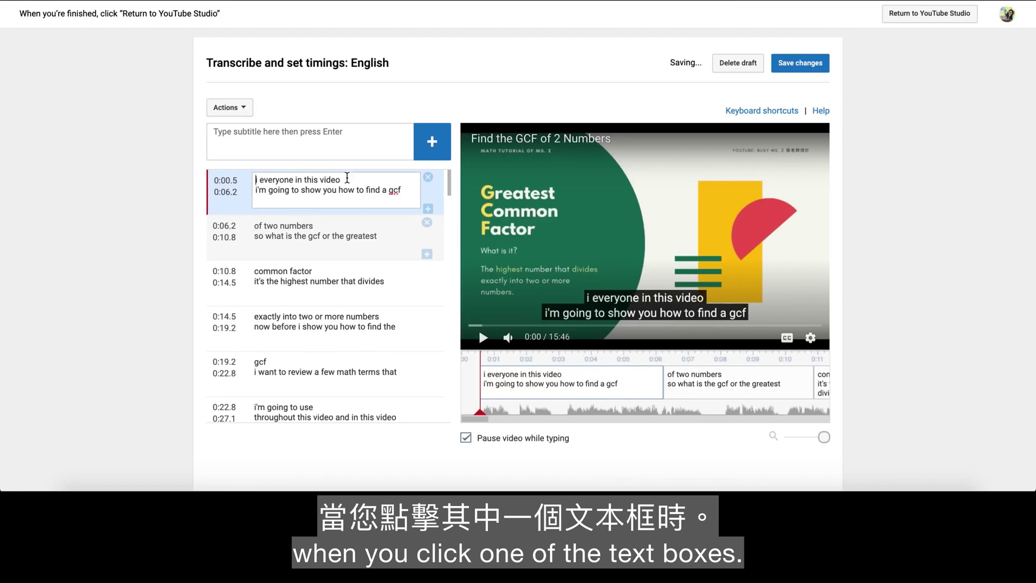
text(H)
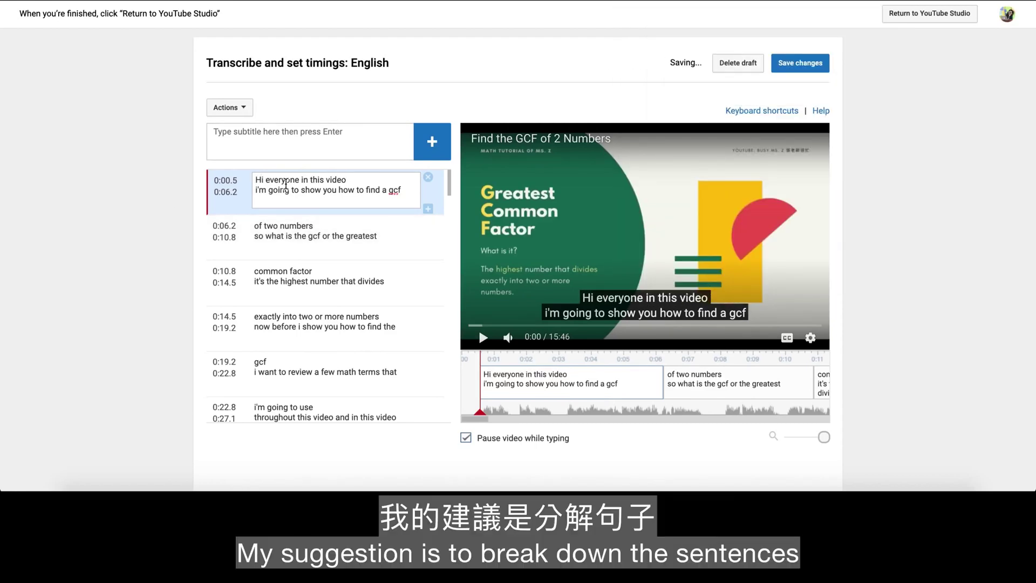
click(308, 180)
text(.)
key(Return)
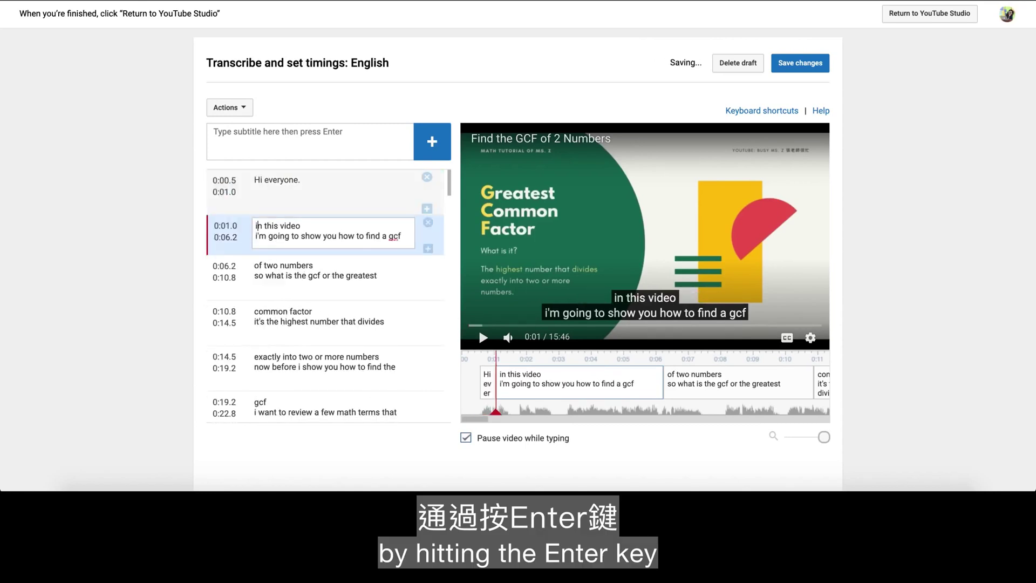
Capitalise 'In this video', split it into its own caption, and capitalise 'I'm'
key(BackSpace)
text(I)
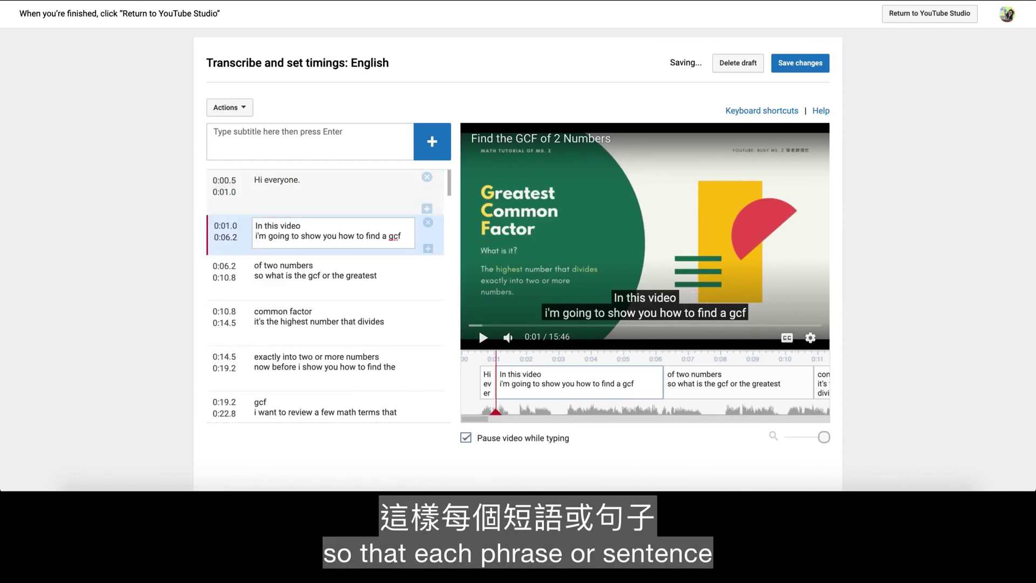
click(314, 228)
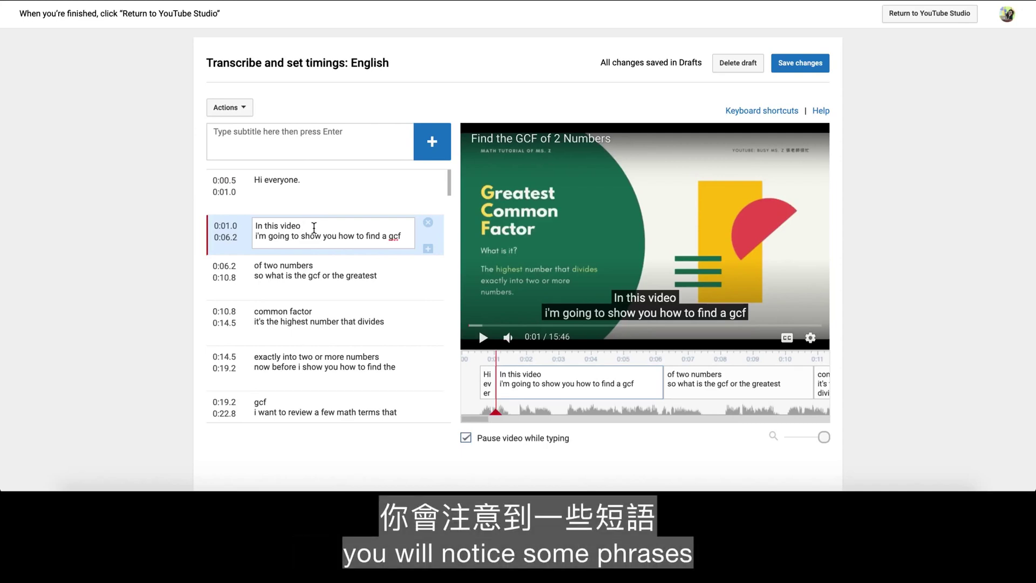
key(Return)
click(259, 268)
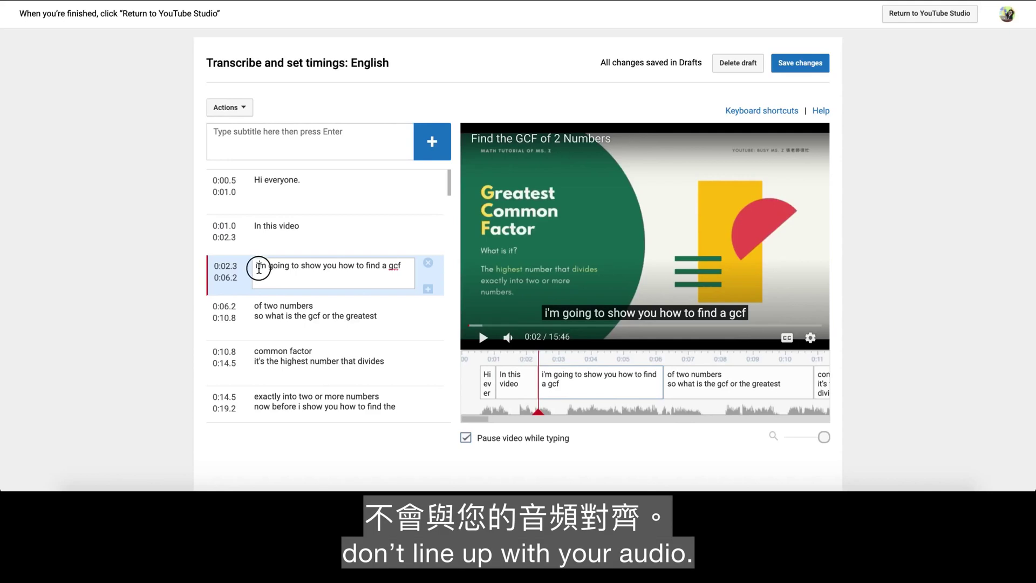
double_click(257, 268)
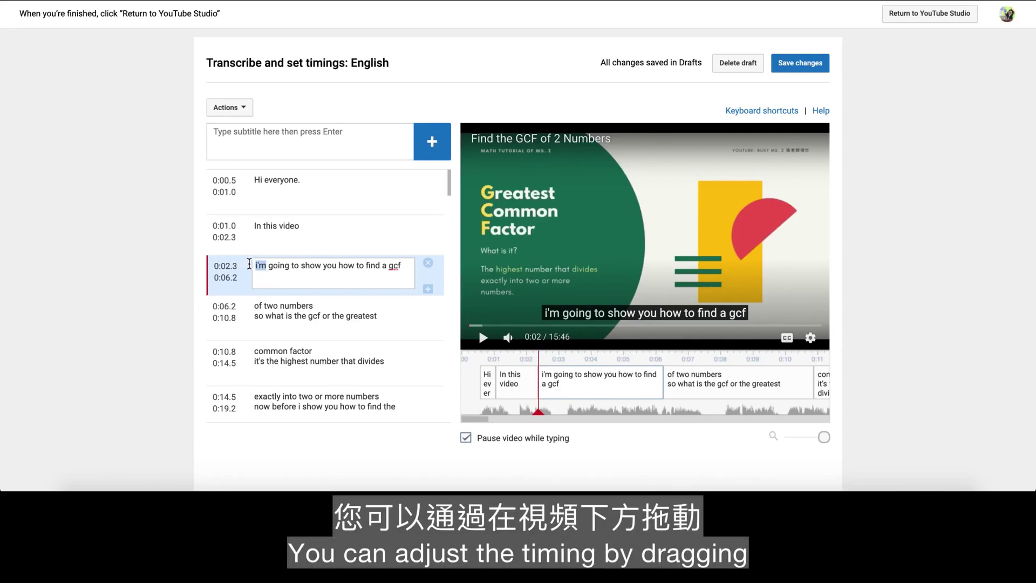
text(I)
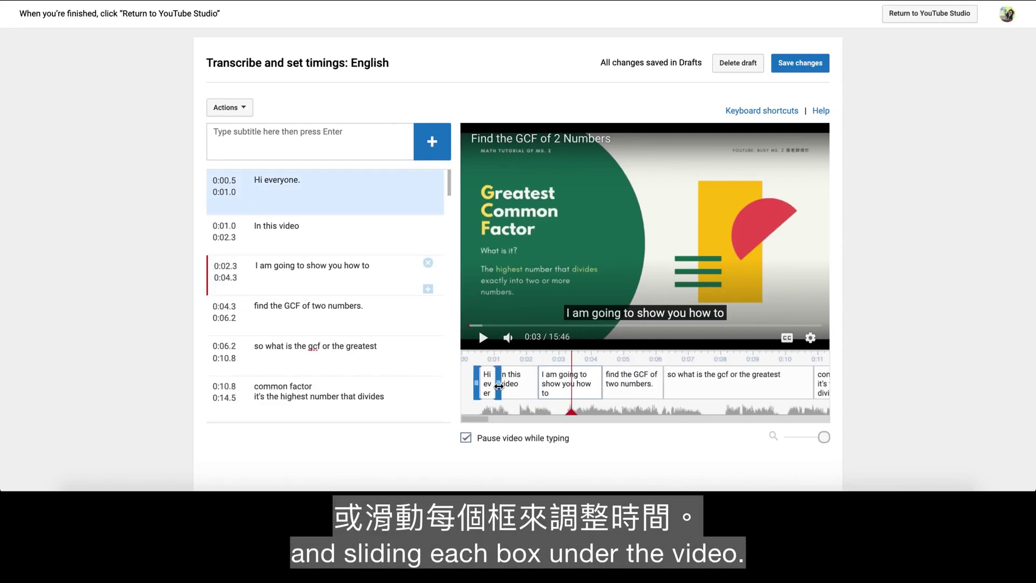
Lengthen 'Hi everyone.' and start 'In this video' later on the timeline
drag(498, 385, 512, 386)
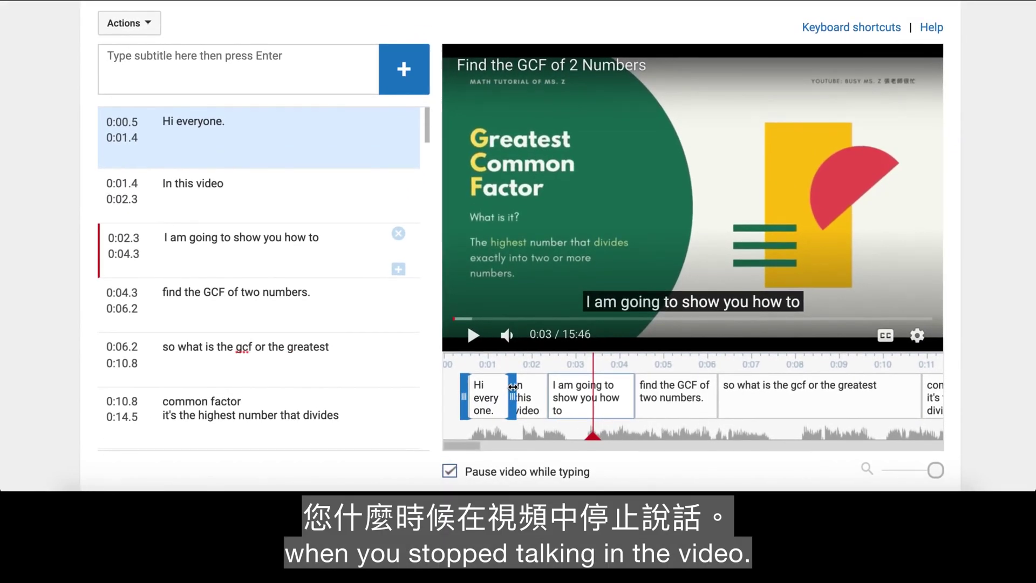
click(513, 387)
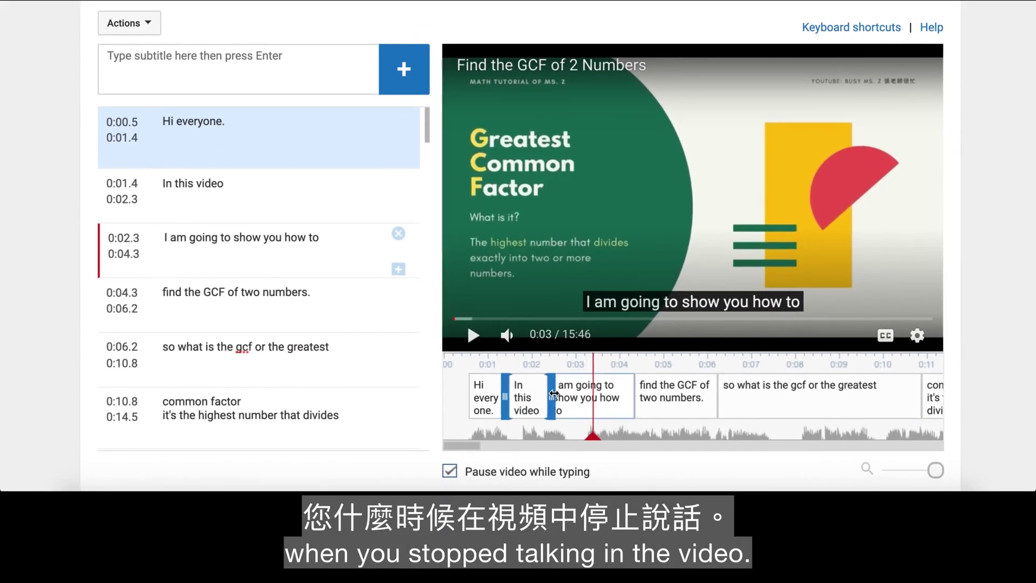
click(505, 392)
drag(505, 392, 573, 392)
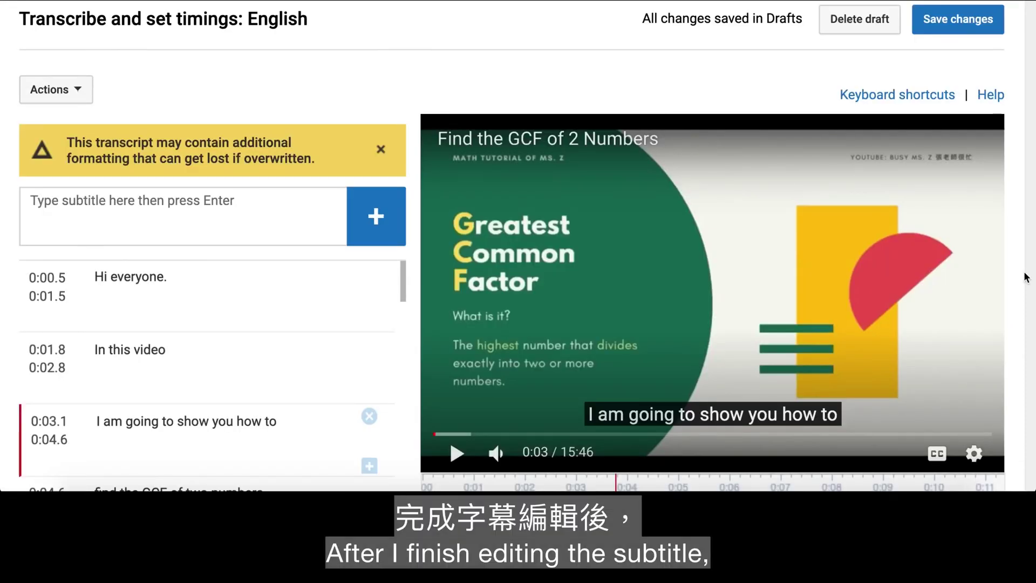
Publish the edited captions over the existing English track and reopen it in Classic Studio
click(987, 19)
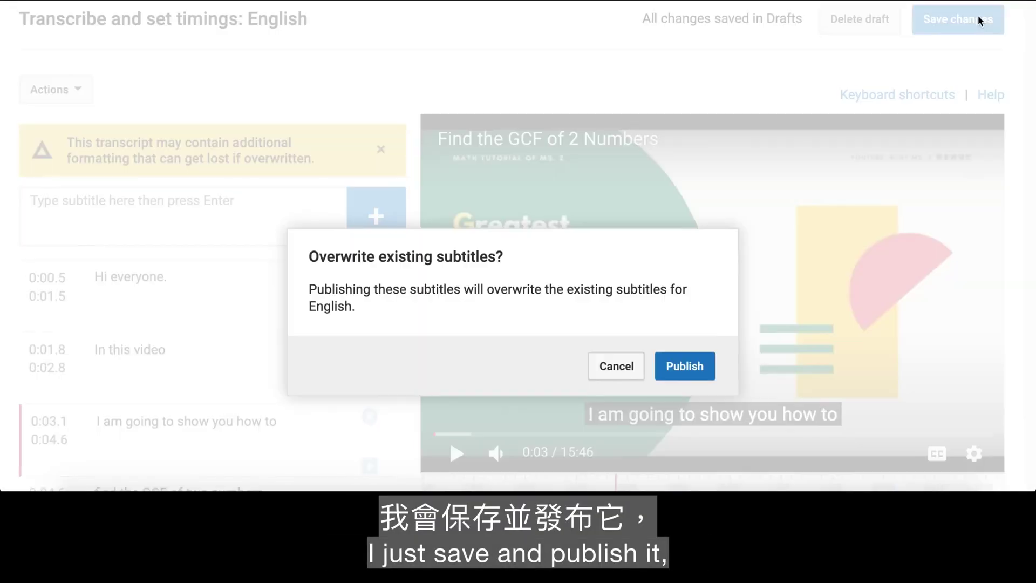
click(684, 365)
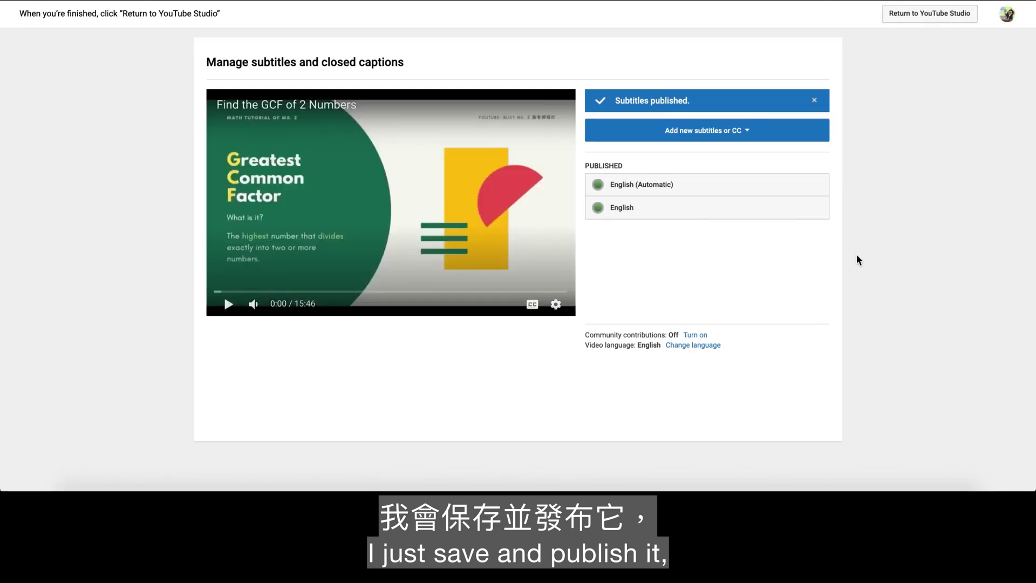
click(915, 19)
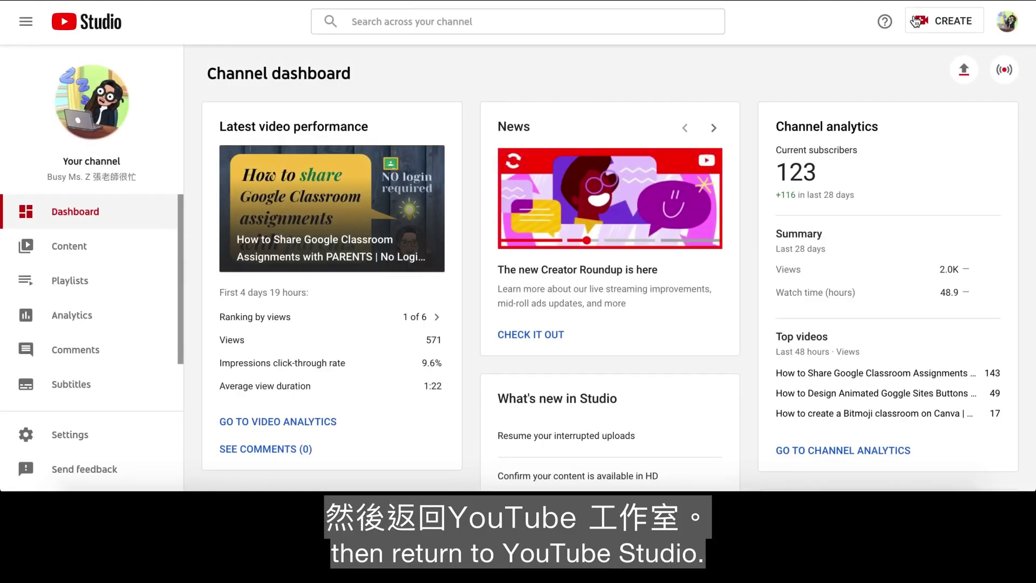
click(101, 387)
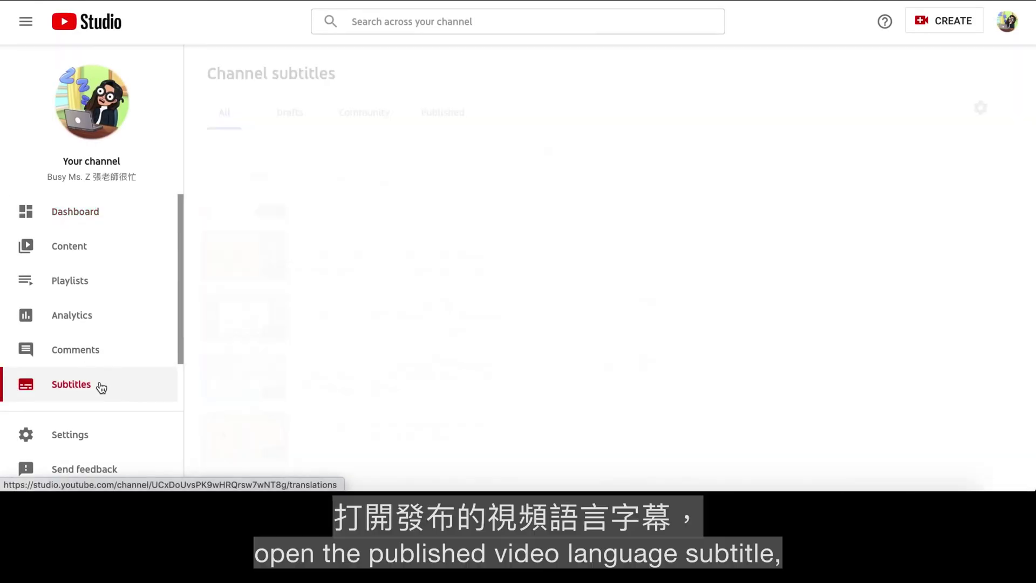
click(539, 185)
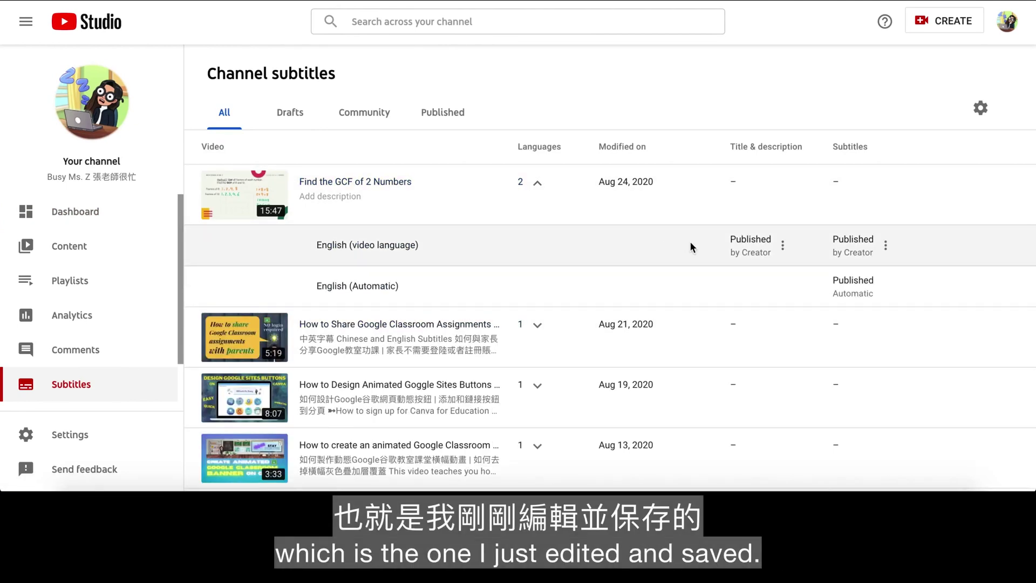
click(886, 245)
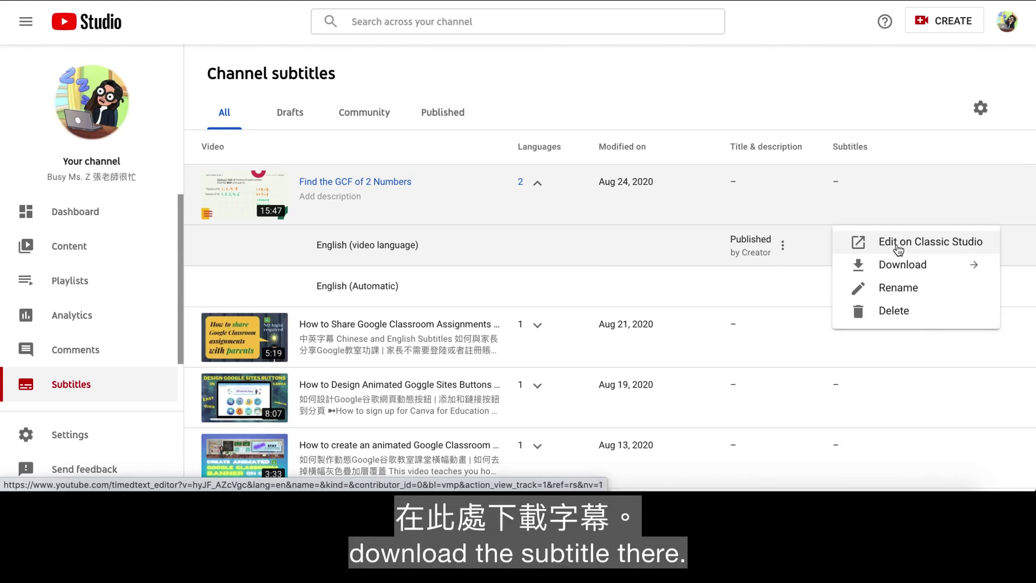
click(899, 246)
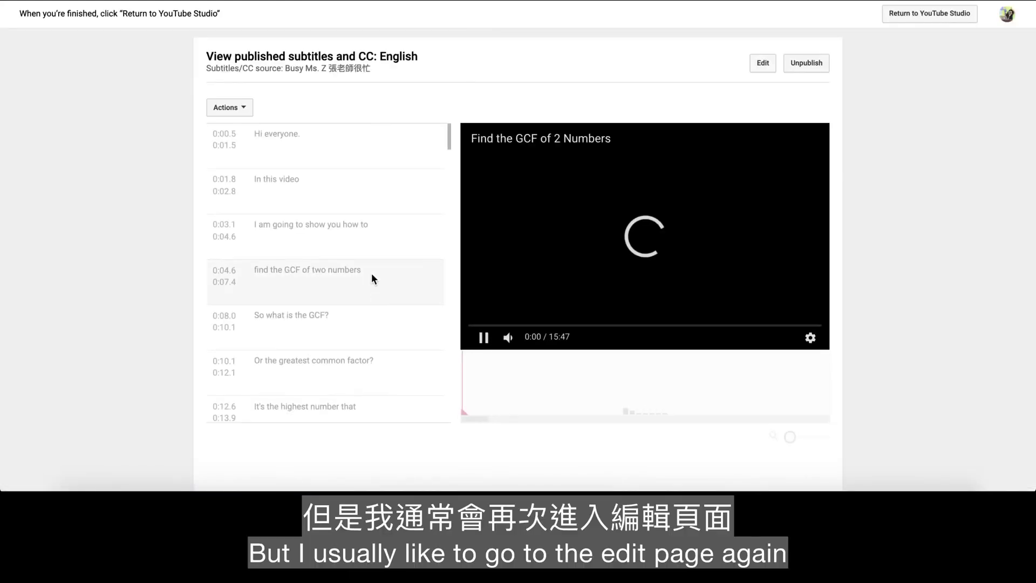
Download the published English subtitles as captions.srt from the Actions menu
scroll(359, 263, down, 3)
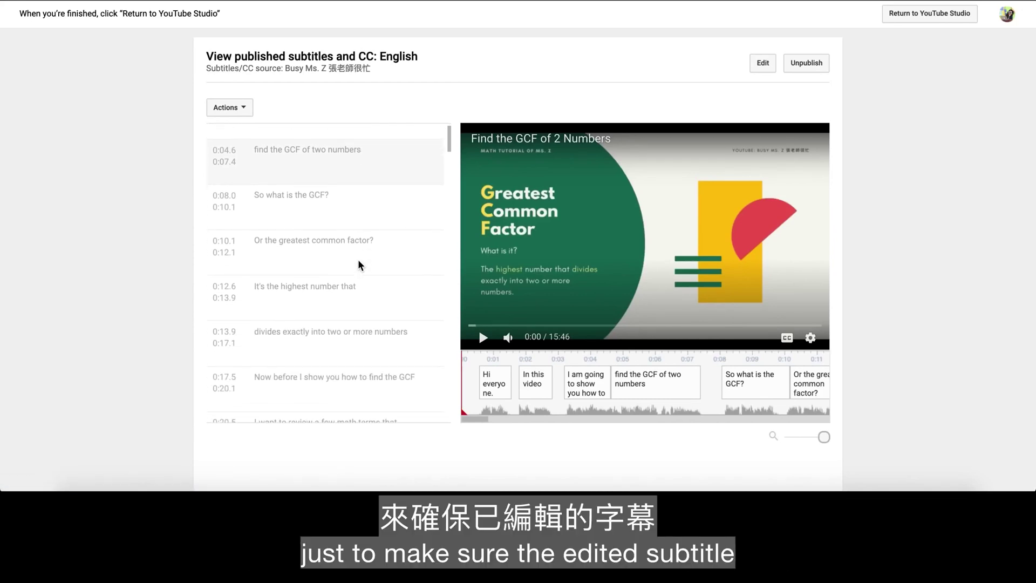
scroll(360, 264, down, 7)
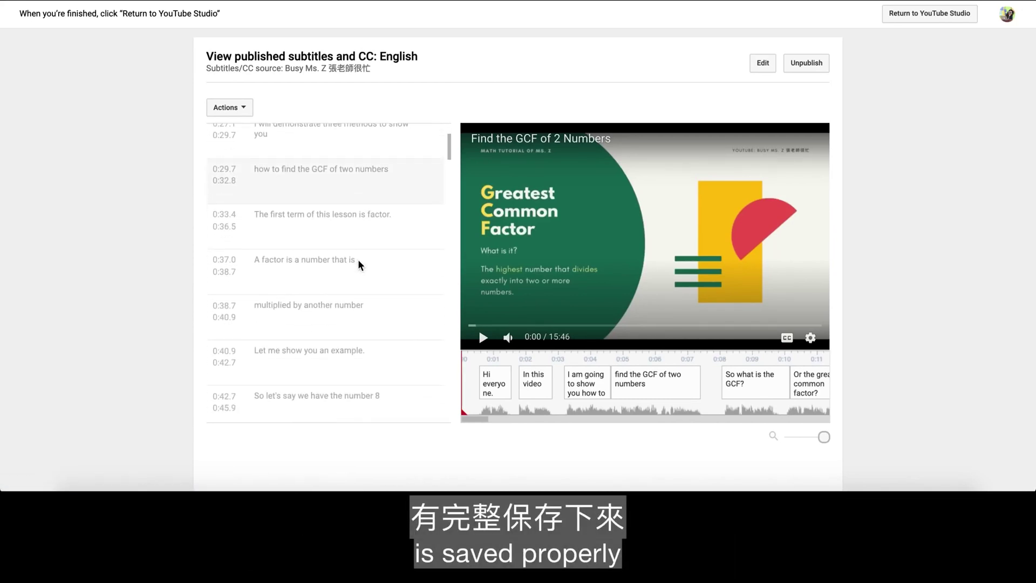
scroll(360, 265, down, 3)
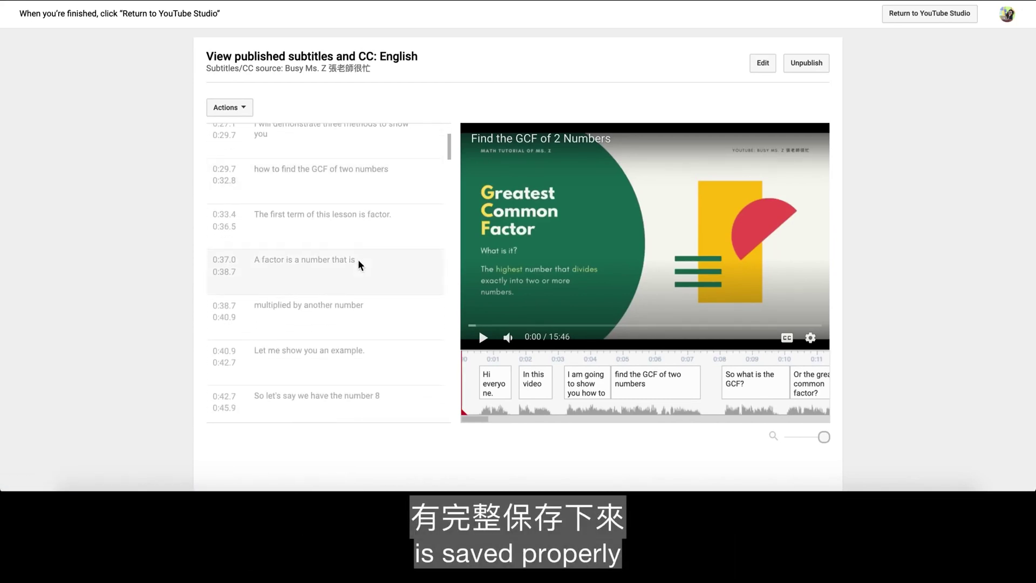
click(250, 111)
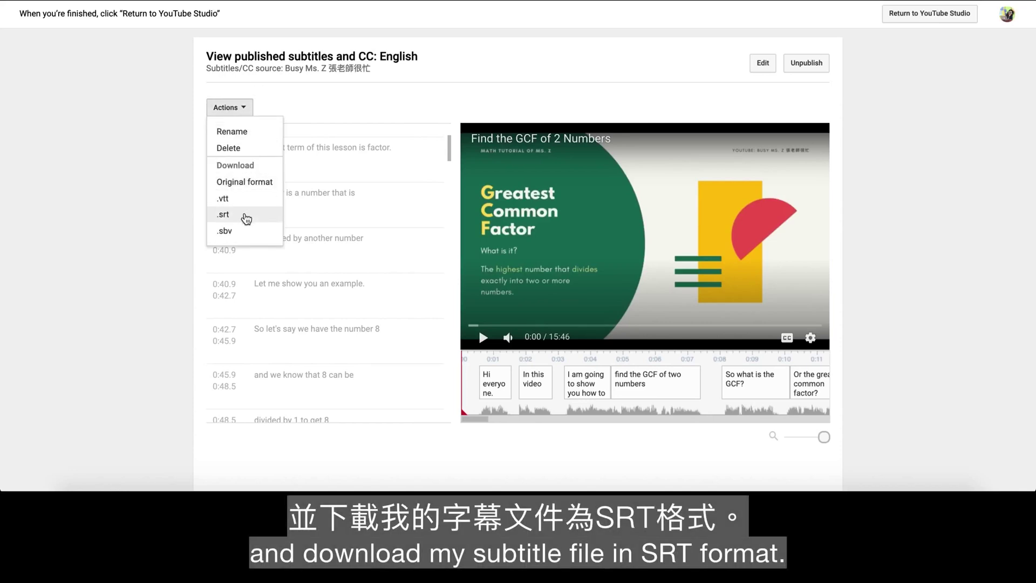
click(244, 216)
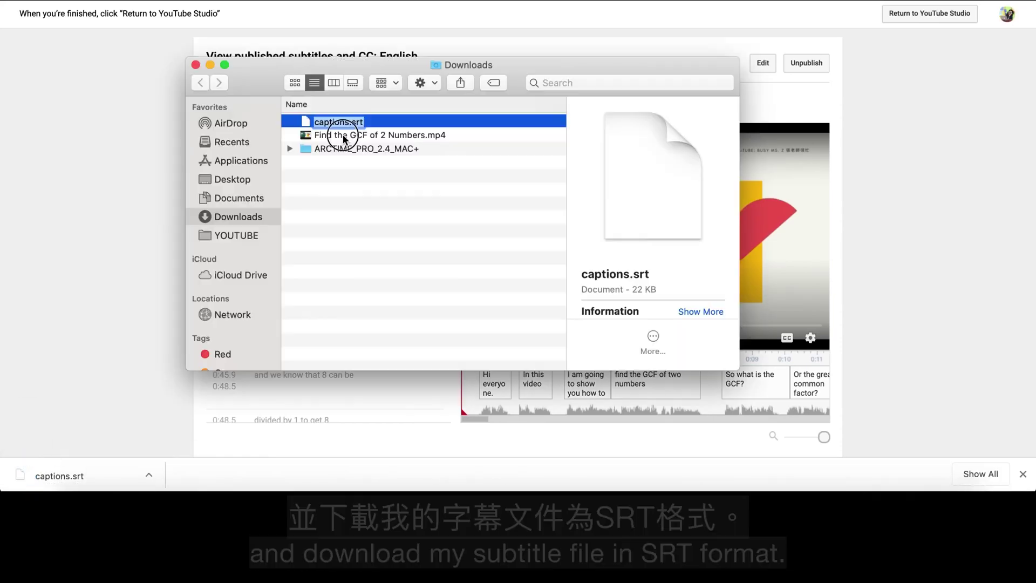
Copy the .mp4 video's title and rename captions.srt to that title, adding the subtitle language
click(342, 135)
key(Return)
key(super+c)
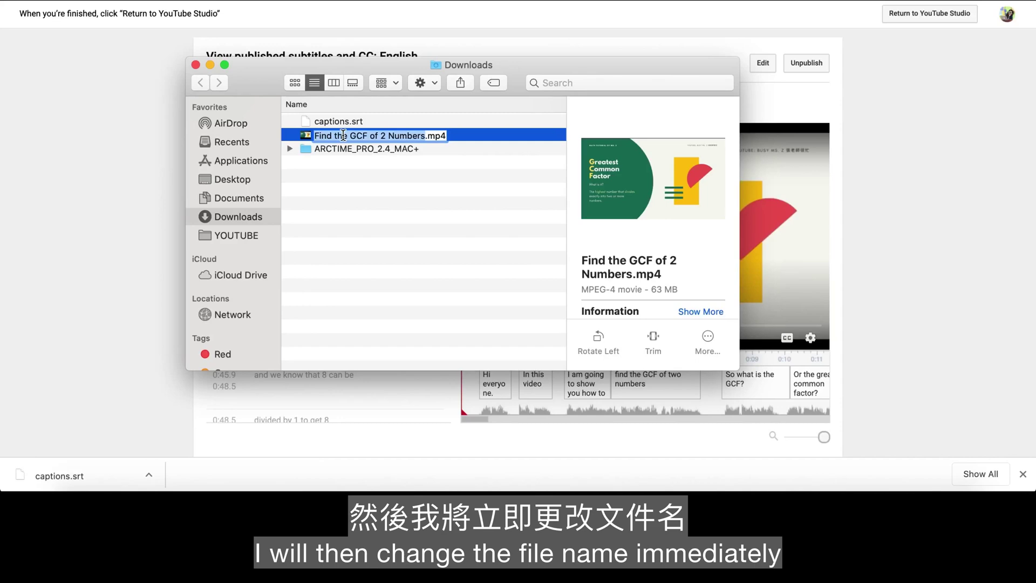
click(337, 122)
key(Return)
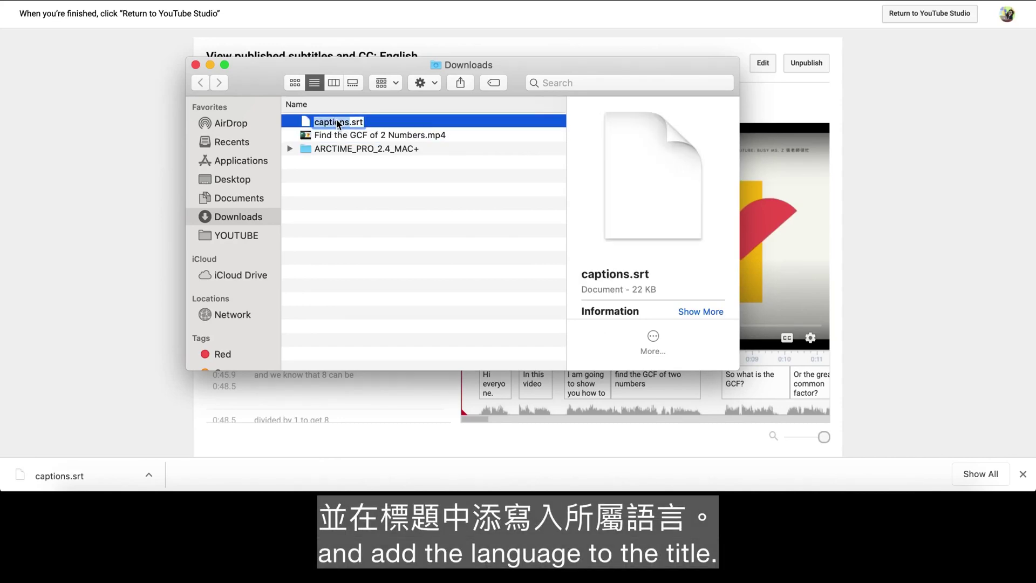
key(super+v)
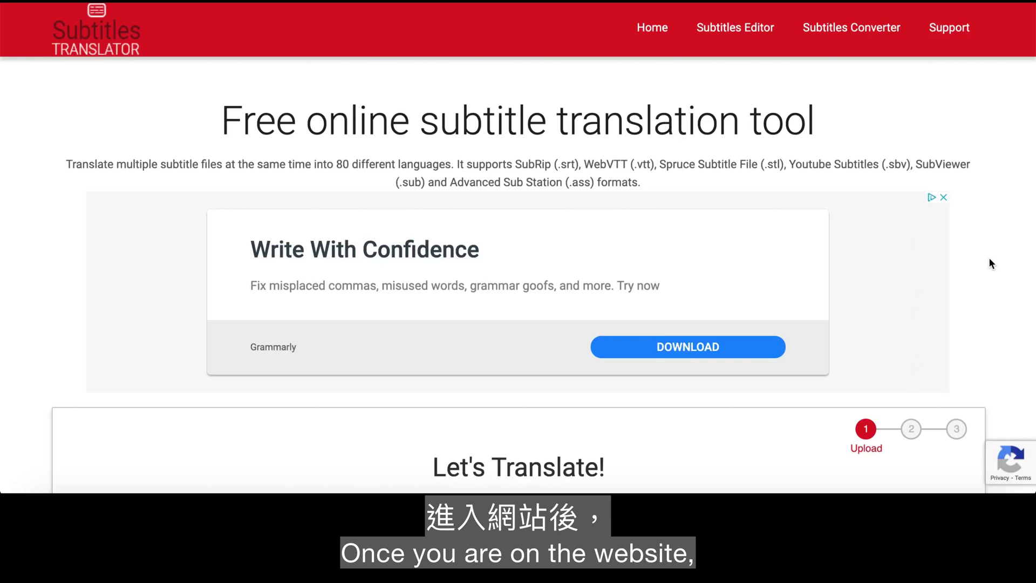
Upload the English SRT file to Subtitles Translator and continue to the translate step
scroll(991, 263, down, 7)
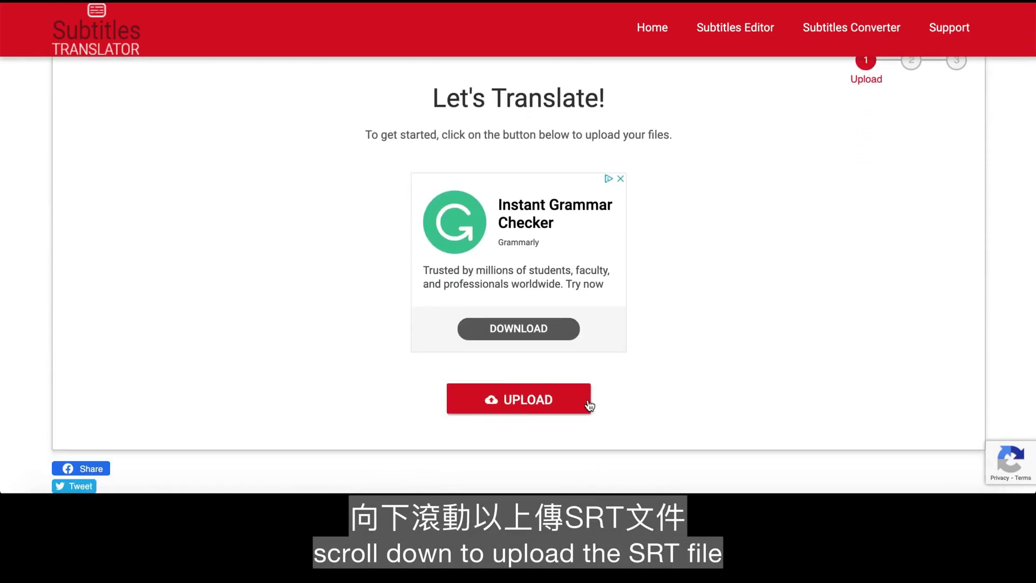
click(589, 405)
click(291, 24)
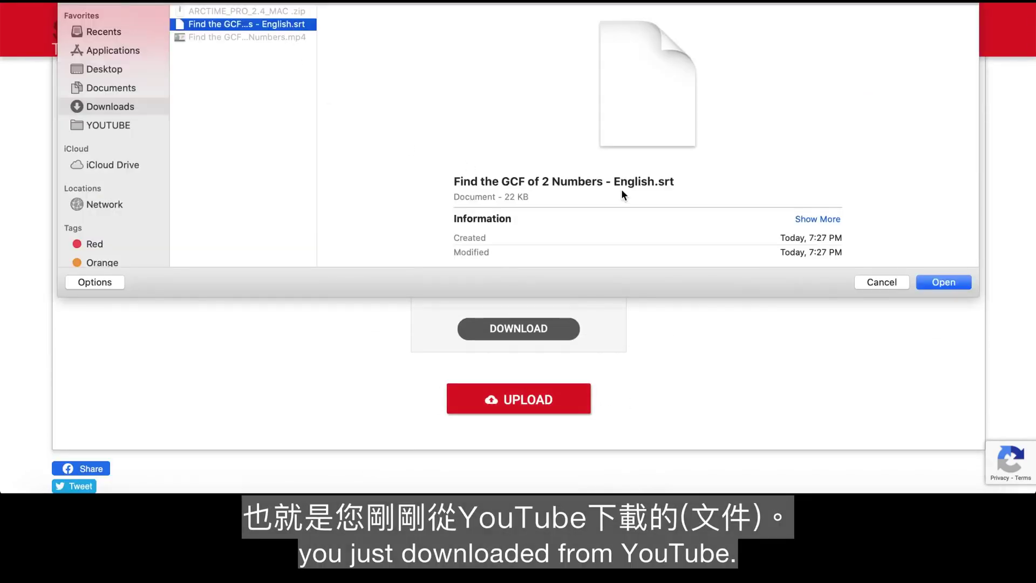
click(954, 283)
click(815, 311)
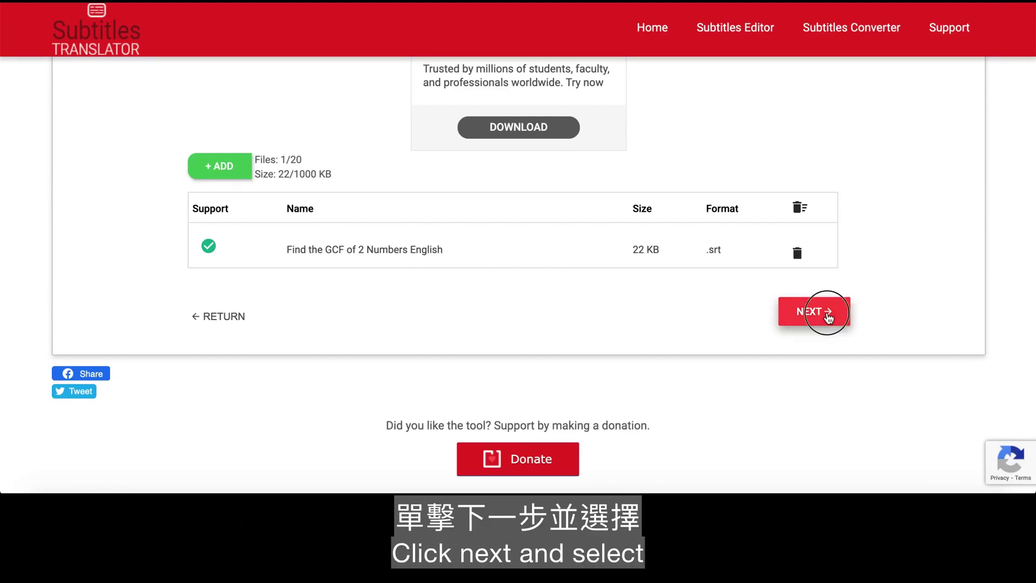
Translate the subtitles into Chinese (Traditional)
scroll(827, 318, down, 5)
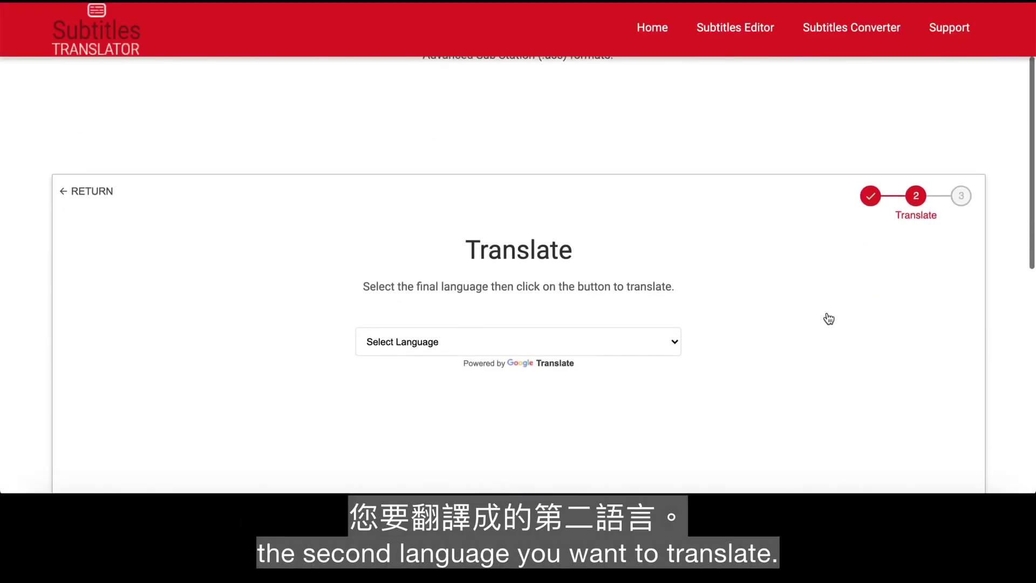
click(674, 216)
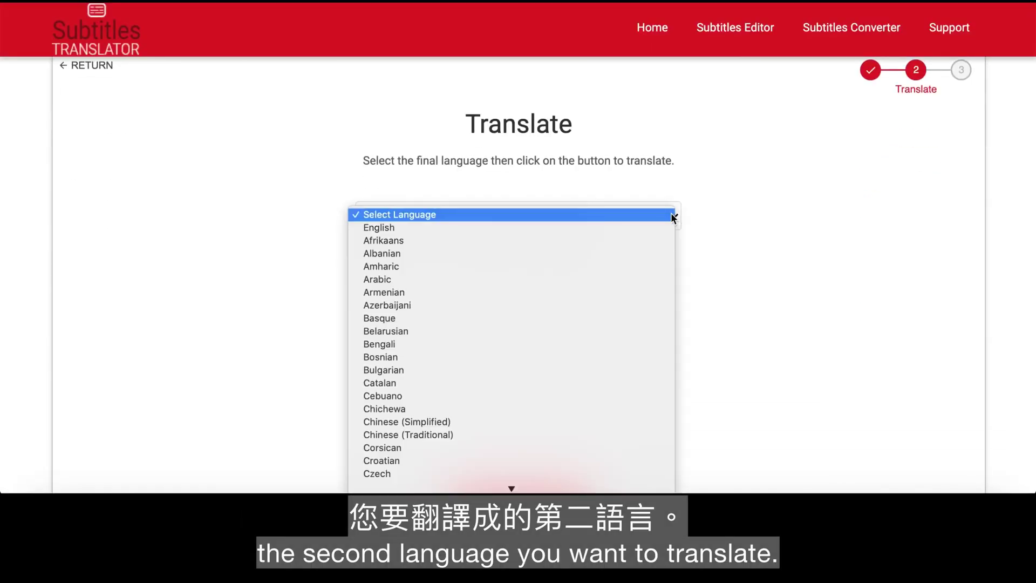
click(594, 435)
scroll(652, 413, down, 2)
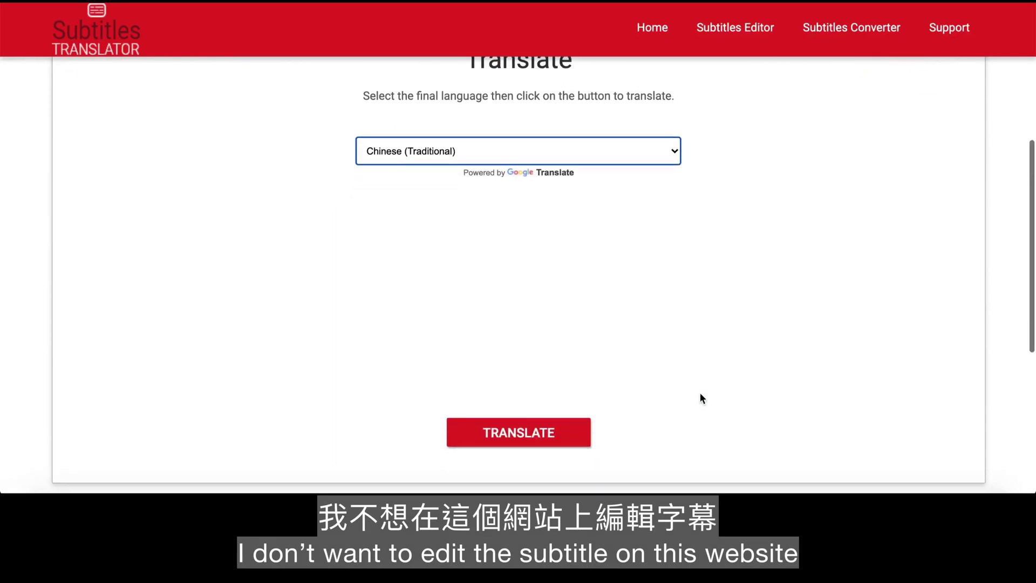
click(548, 433)
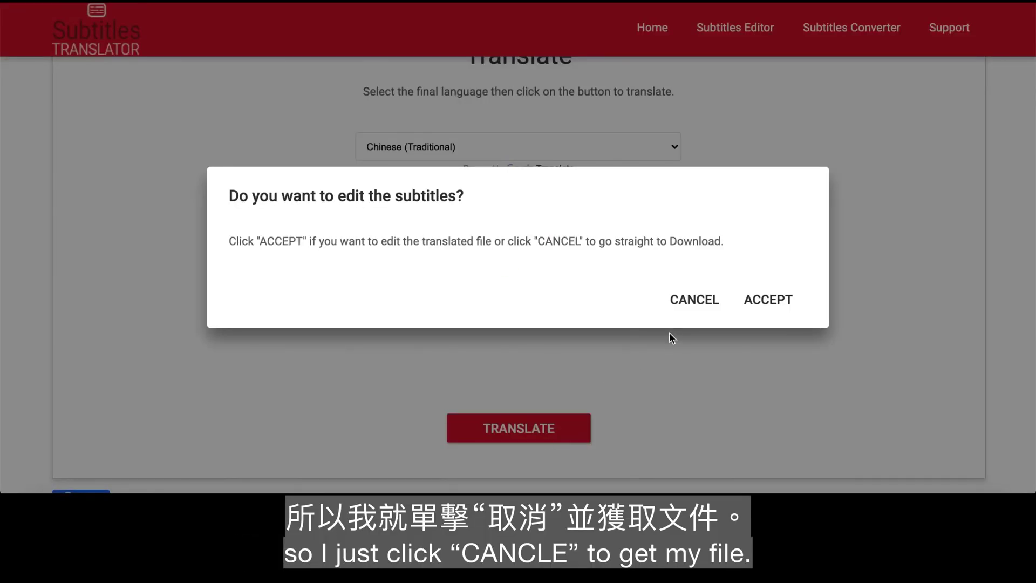
Skip editing, download Subtitle_1598312323.zip and reveal it in Finder's Downloads
click(692, 302)
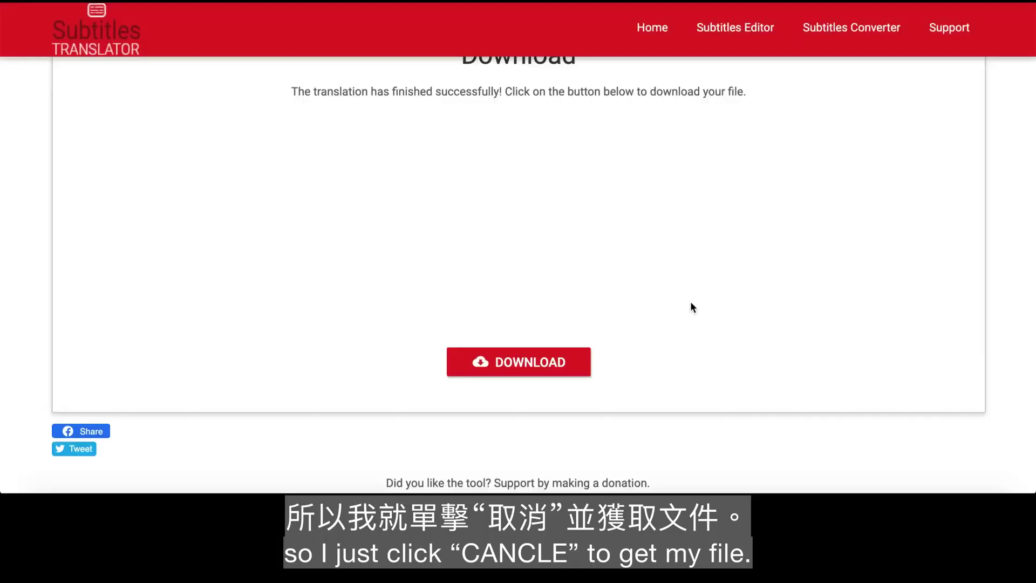
click(571, 360)
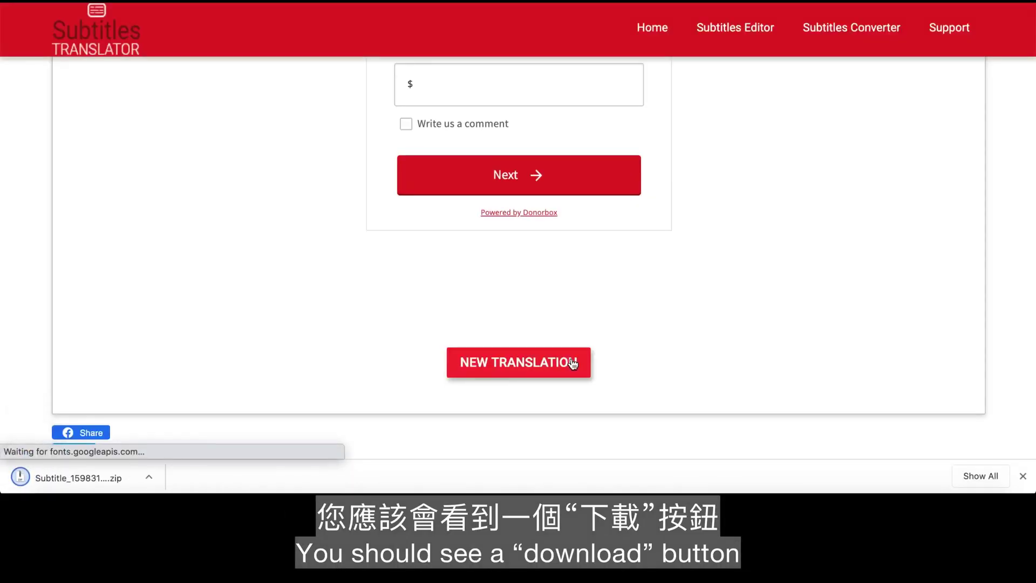
click(149, 477)
click(171, 463)
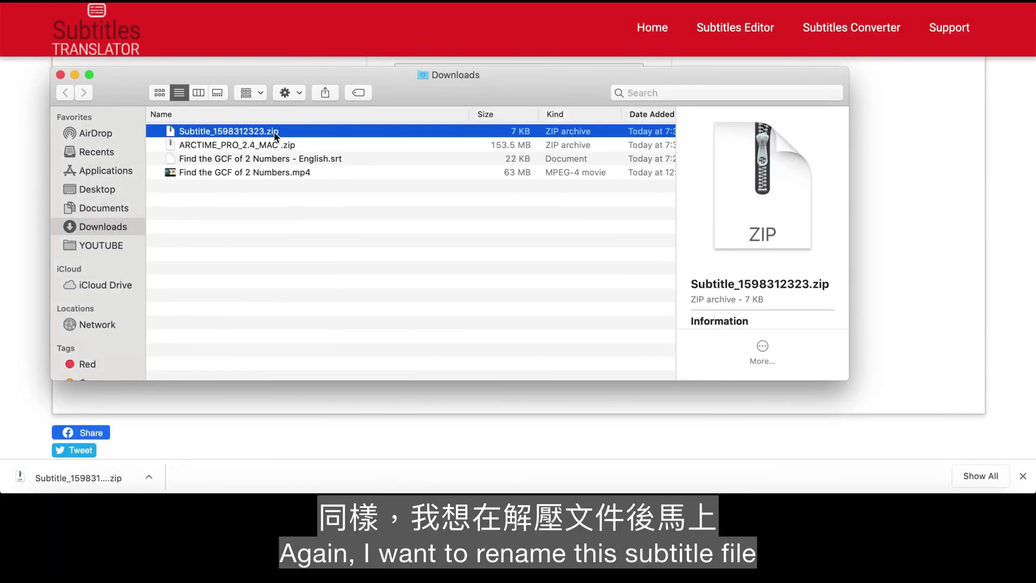
Unzip Subtitle_1598312323.zip and rename the extracted subtitle file, replacing English with Chinese
double_click(268, 132)
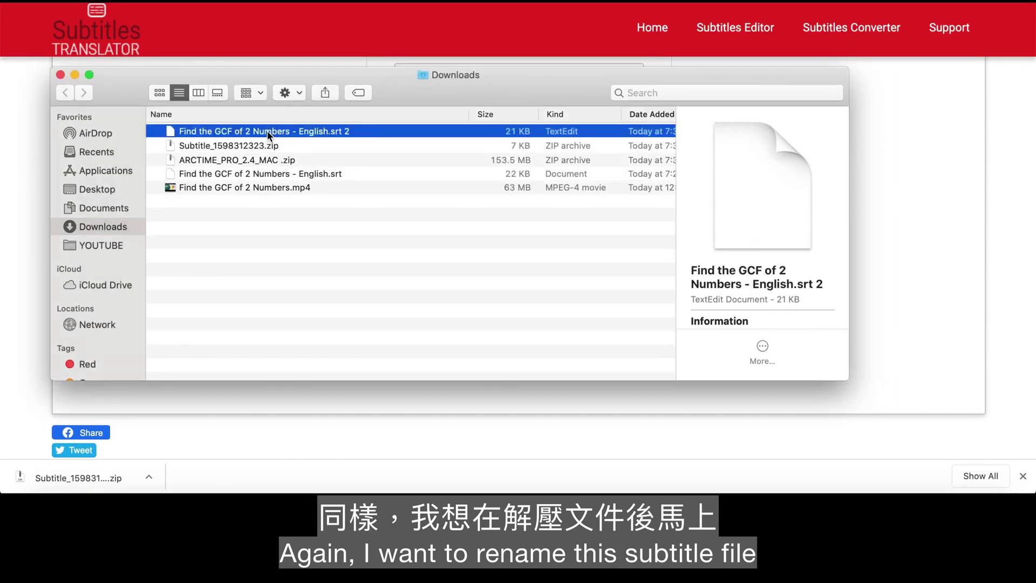
click(316, 132)
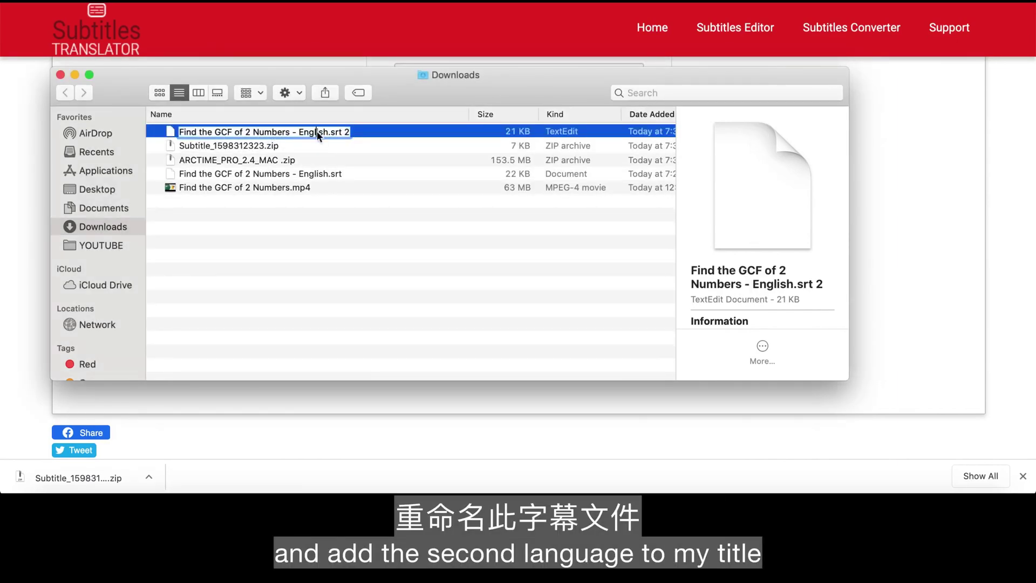
text(Chinese)
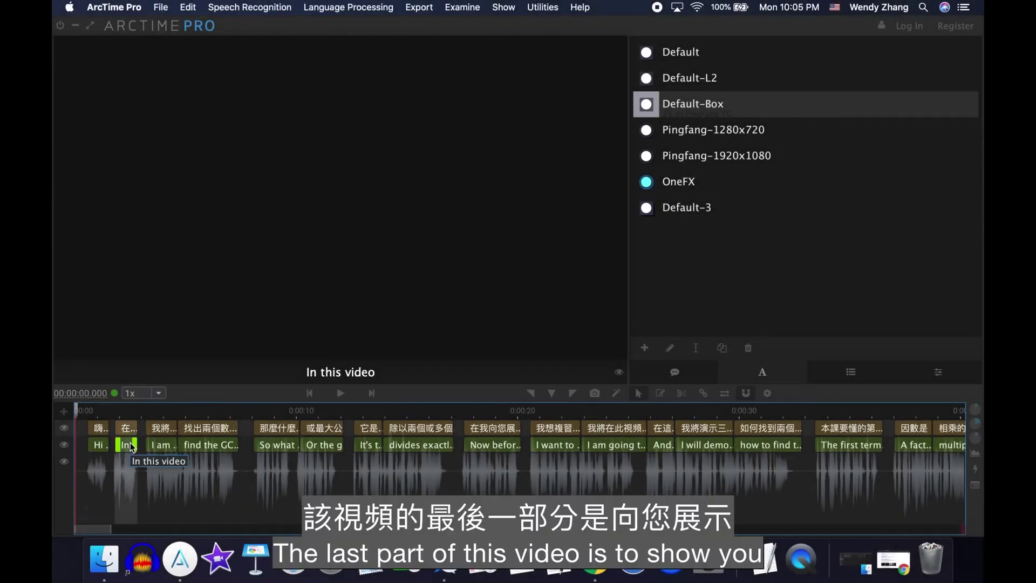
Delete the stray characters so the second Chinese subtitle reads 在這個視頻裡, and submit the change
double_click(132, 429)
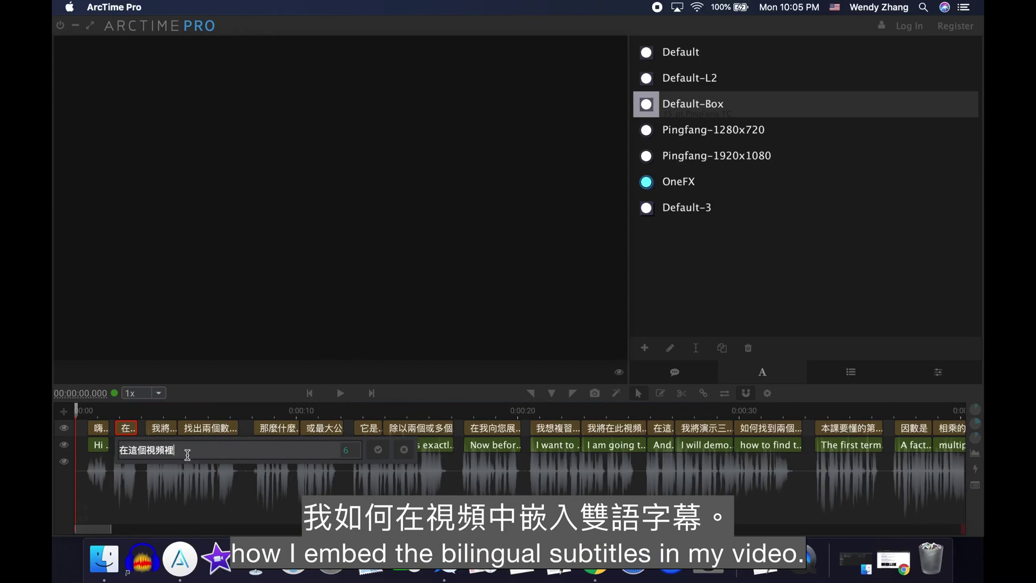
key(BackSpace)
key(BackSpace)
key(BackSpace)
key(BackSpace)
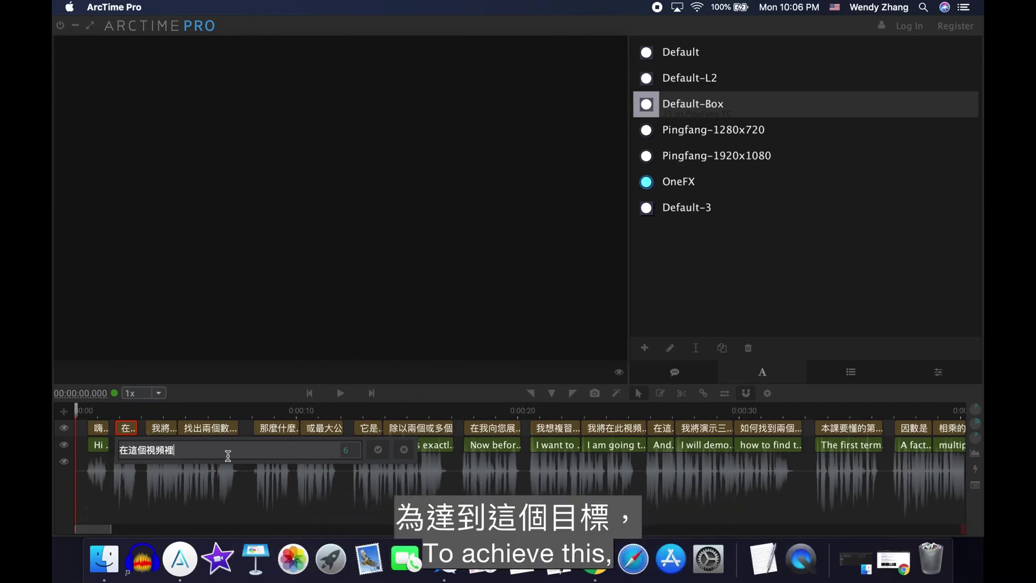
click(379, 451)
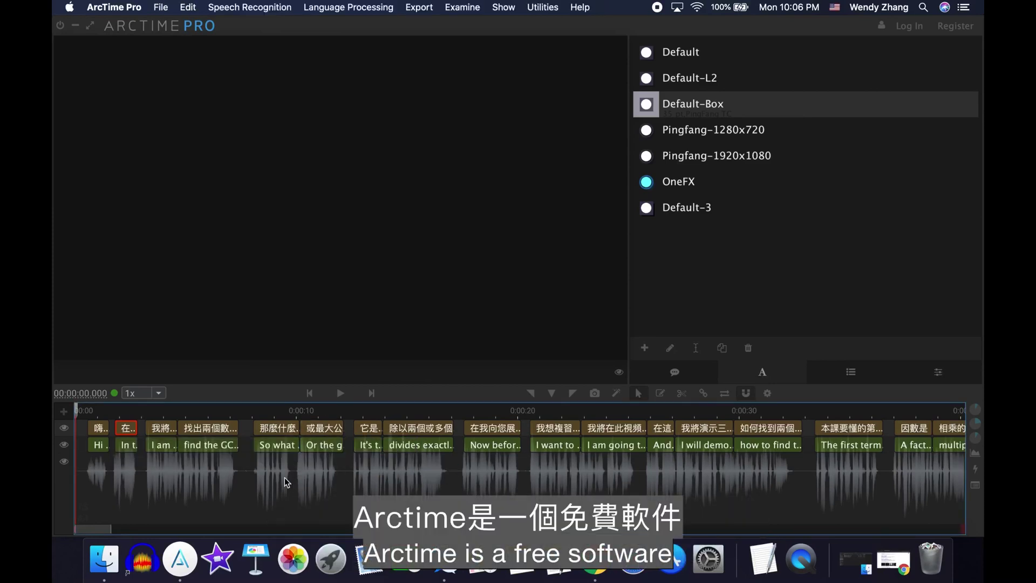
Play and pause the video to preview the bilingual subtitles
click(256, 451)
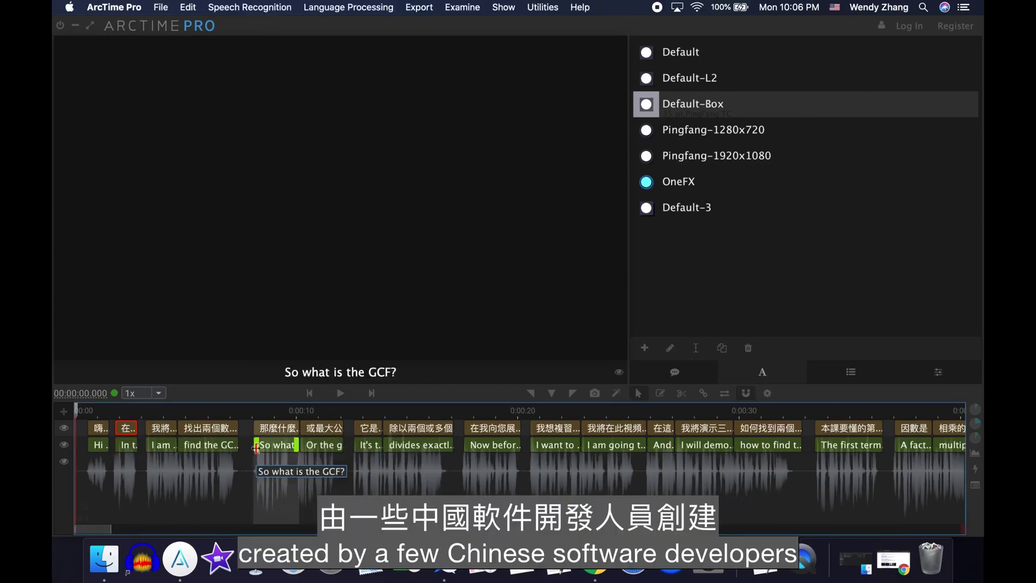
scroll(653, 461, up, 5)
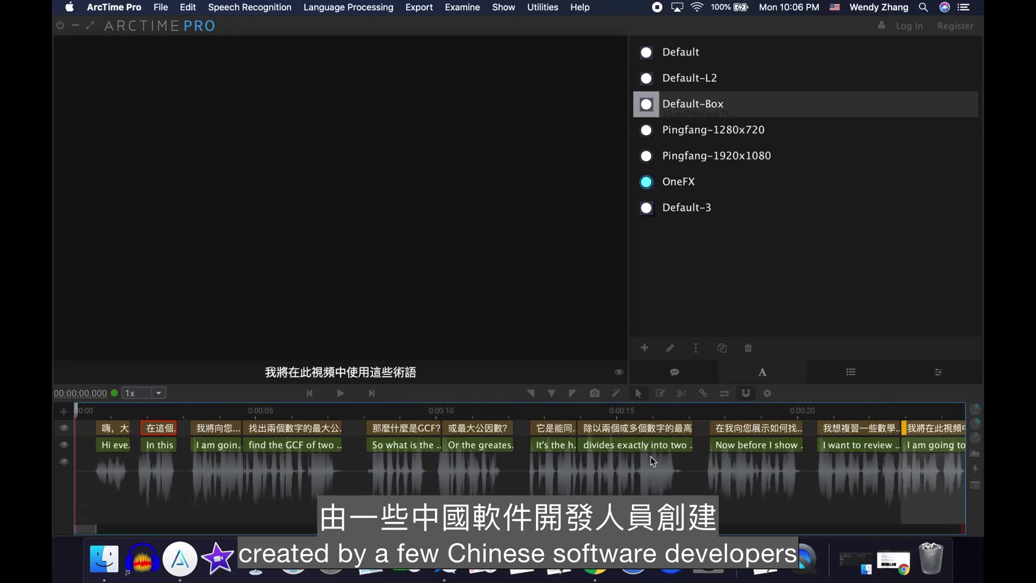
click(401, 446)
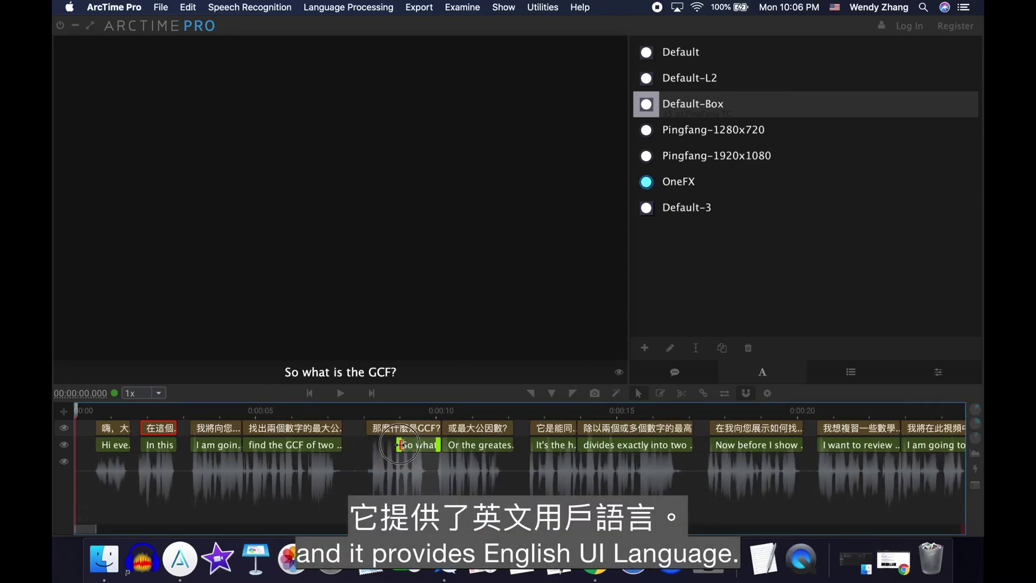
key(Escape)
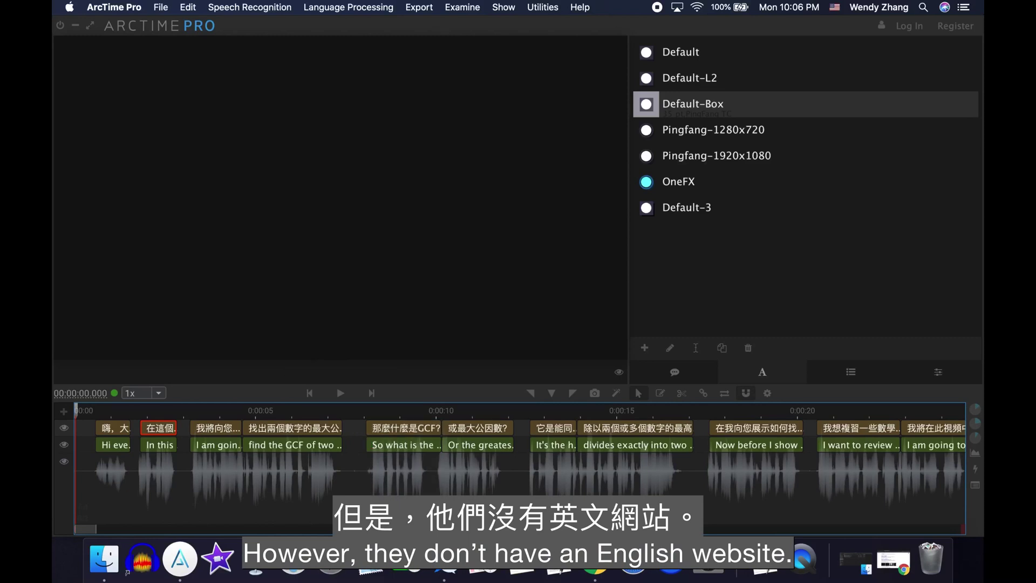
click(340, 394)
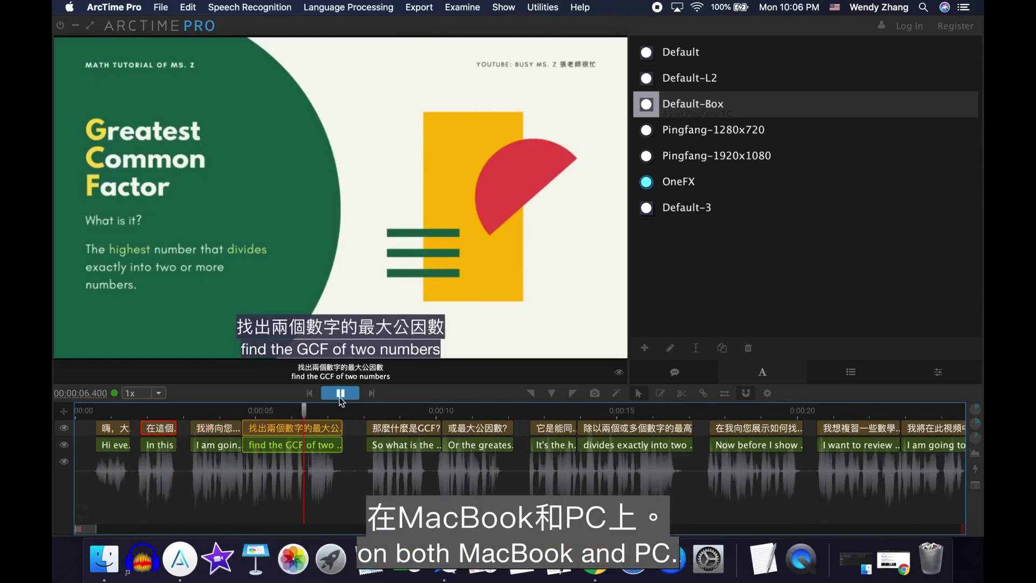
click(340, 396)
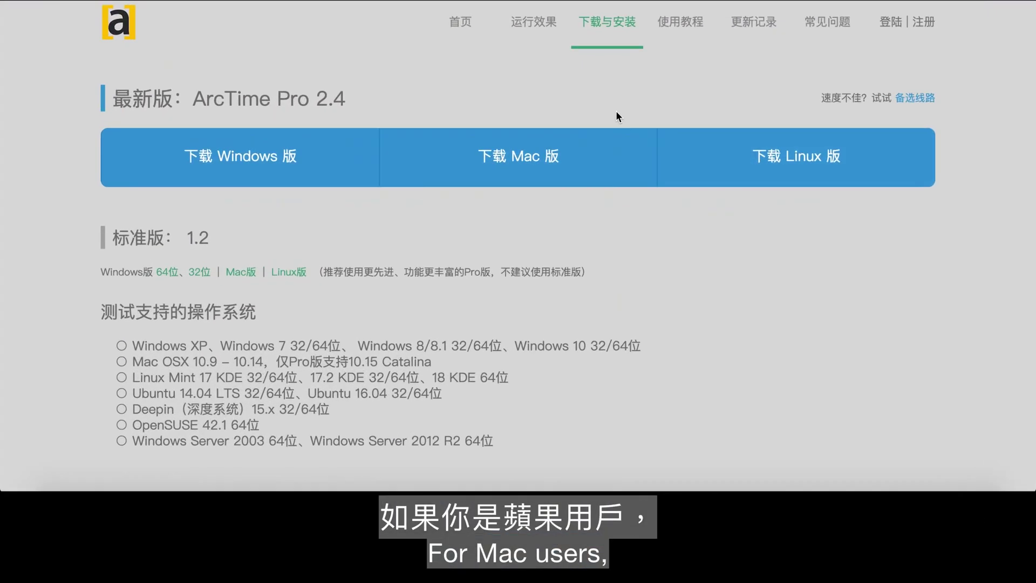
scroll(631, 343, down, 1)
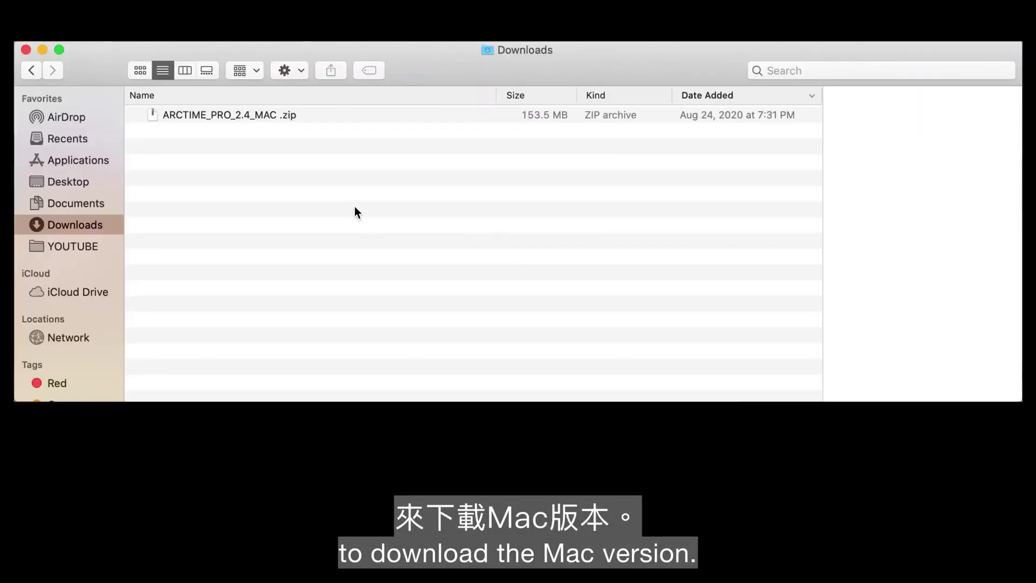
Unzip the ArcTime Pro download and move ArcTime Pro into the Applications folder
double_click(206, 114)
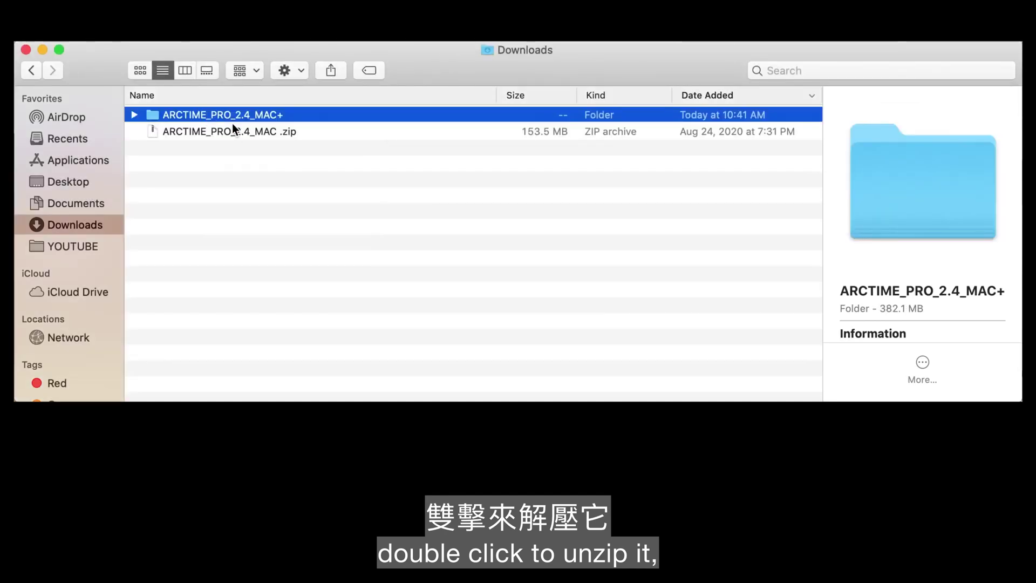
double_click(230, 114)
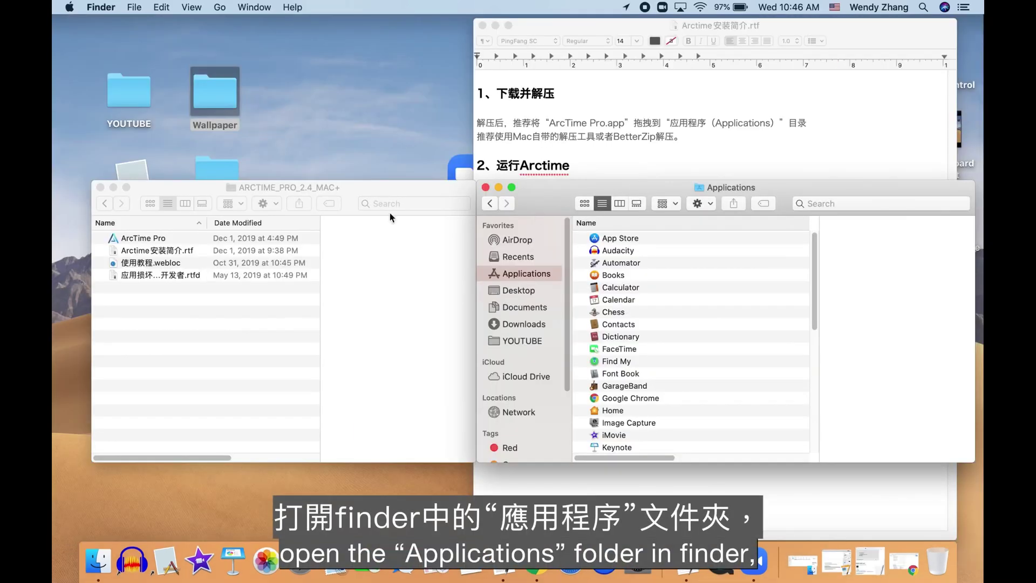
click(164, 316)
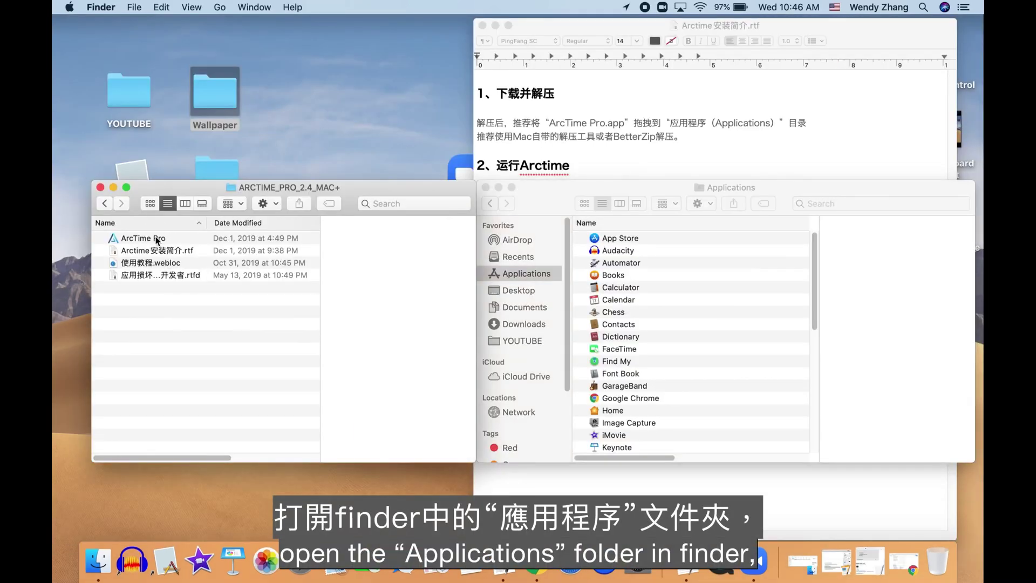
drag(157, 240, 670, 349)
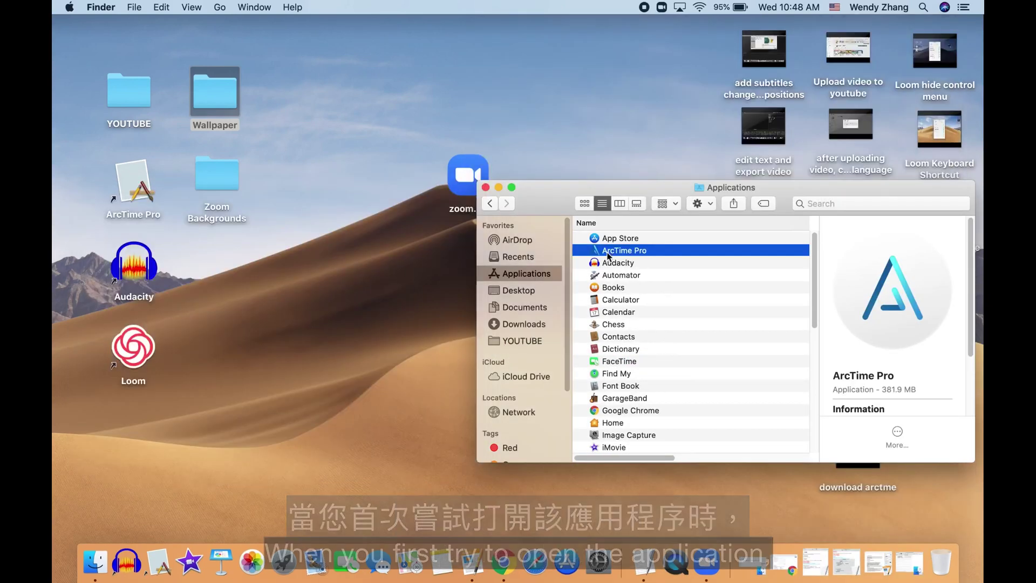
Place an ArcTime Pro alias on the desktop, launch it, and cancel the unverified-developer warning
drag(625, 250, 226, 277)
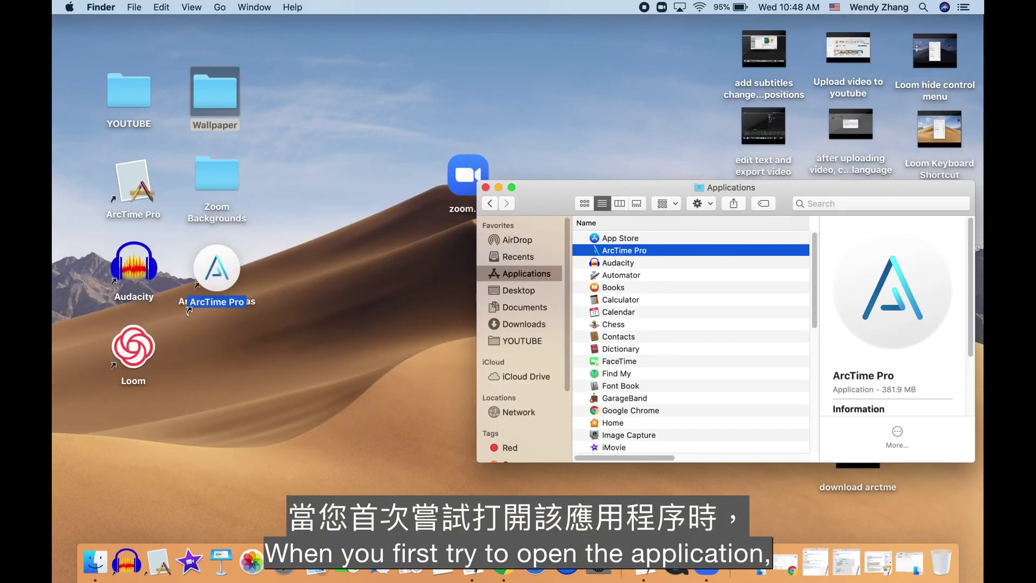
click(227, 276)
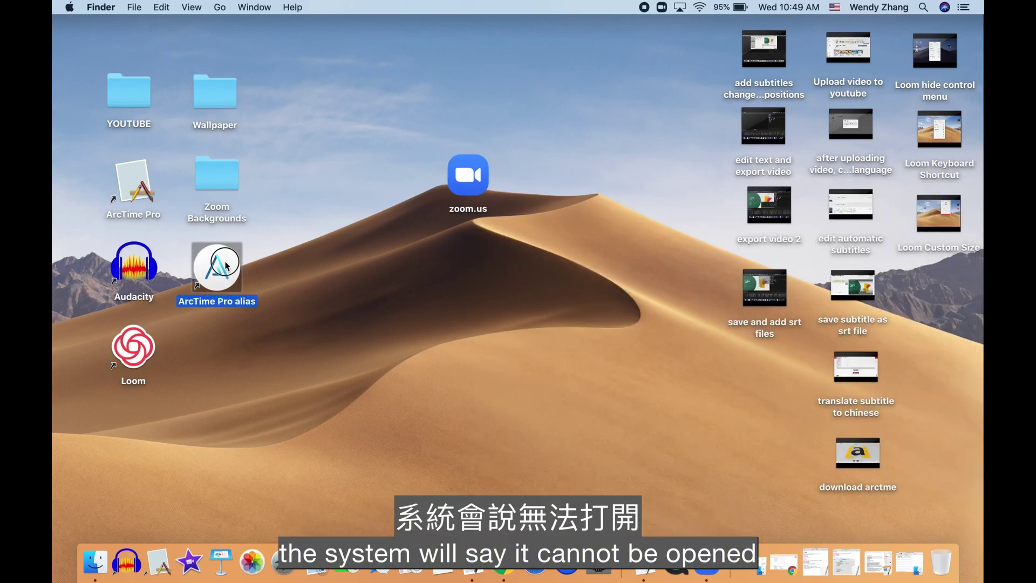
click(332, 328)
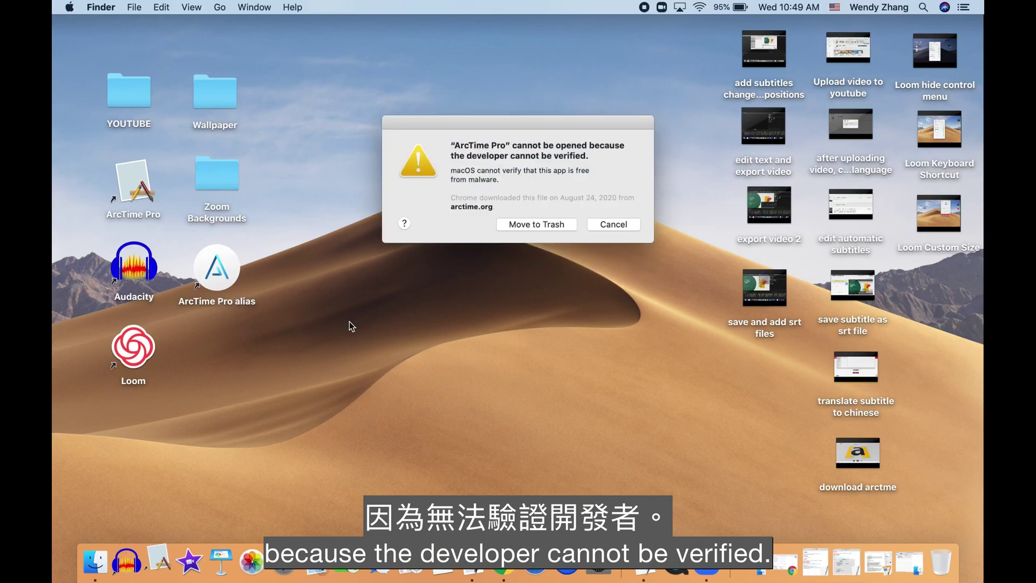
click(618, 226)
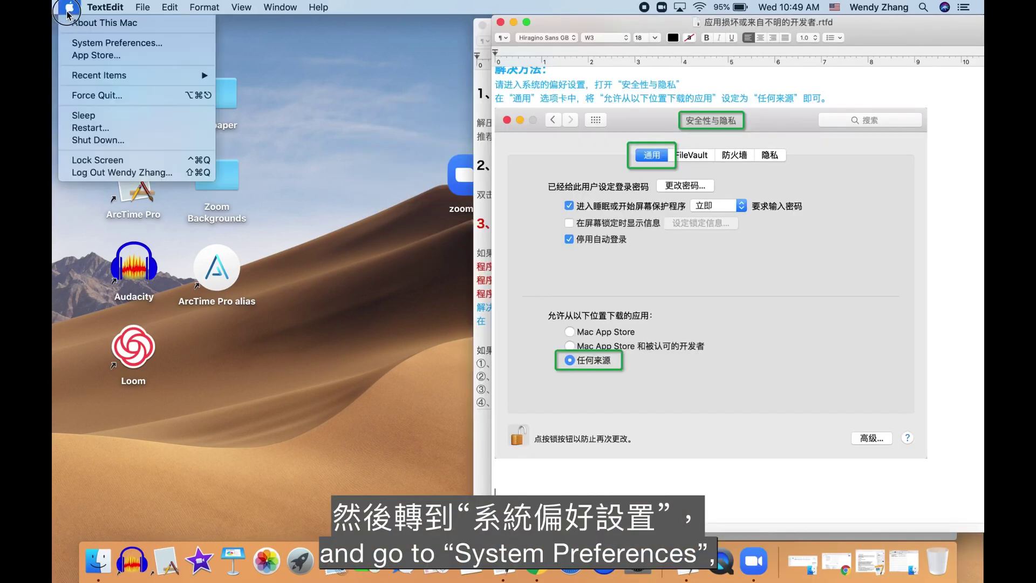
Use Open Anyway in Security & Privacy to let ArcTime Pro run, confirming Open
click(92, 43)
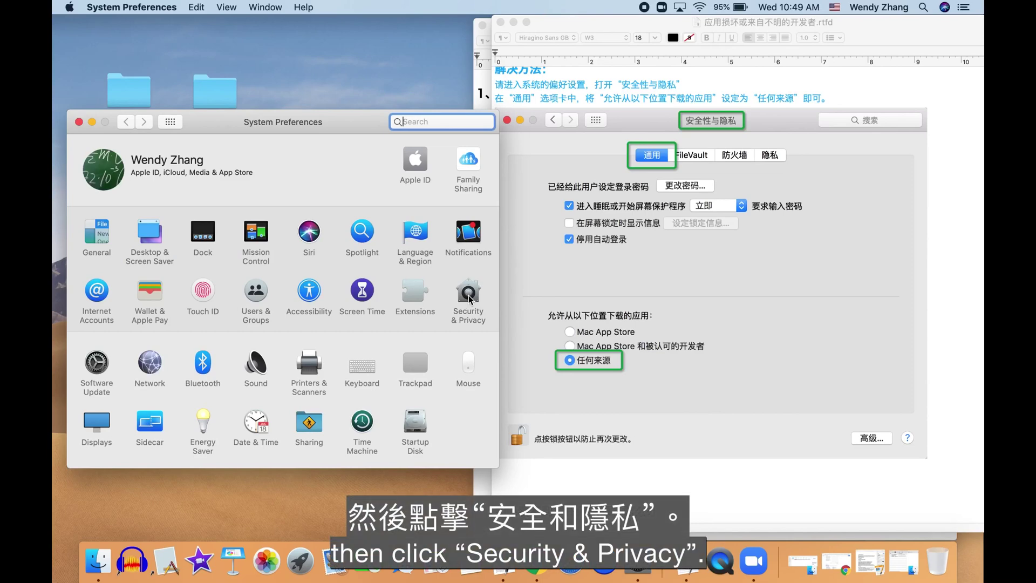
click(468, 299)
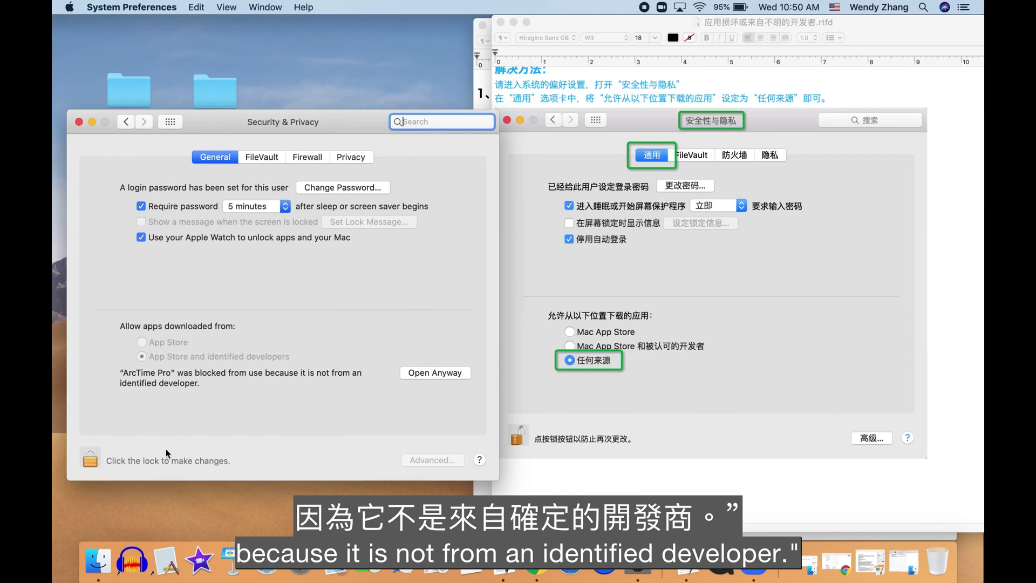
click(423, 372)
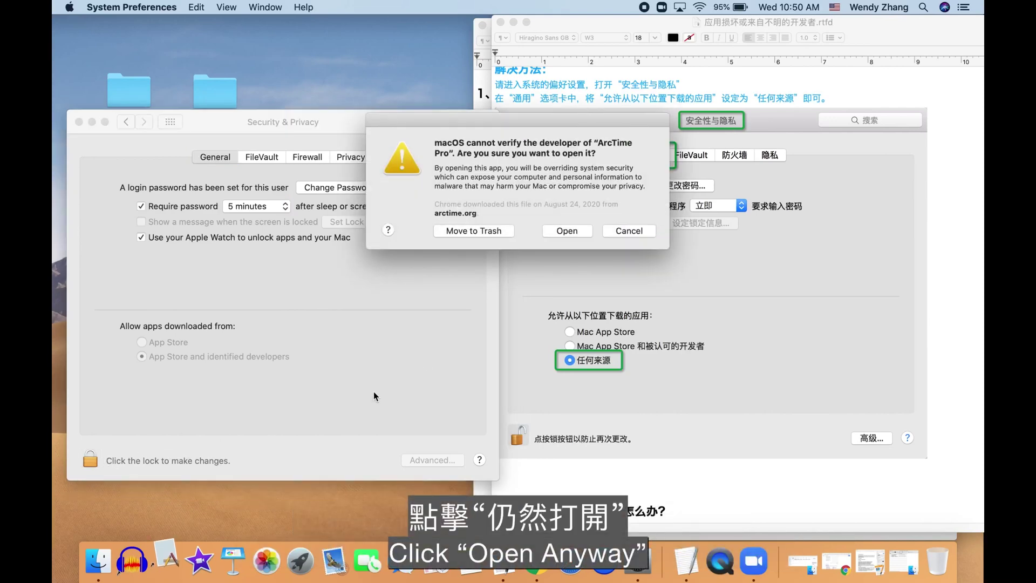
click(567, 230)
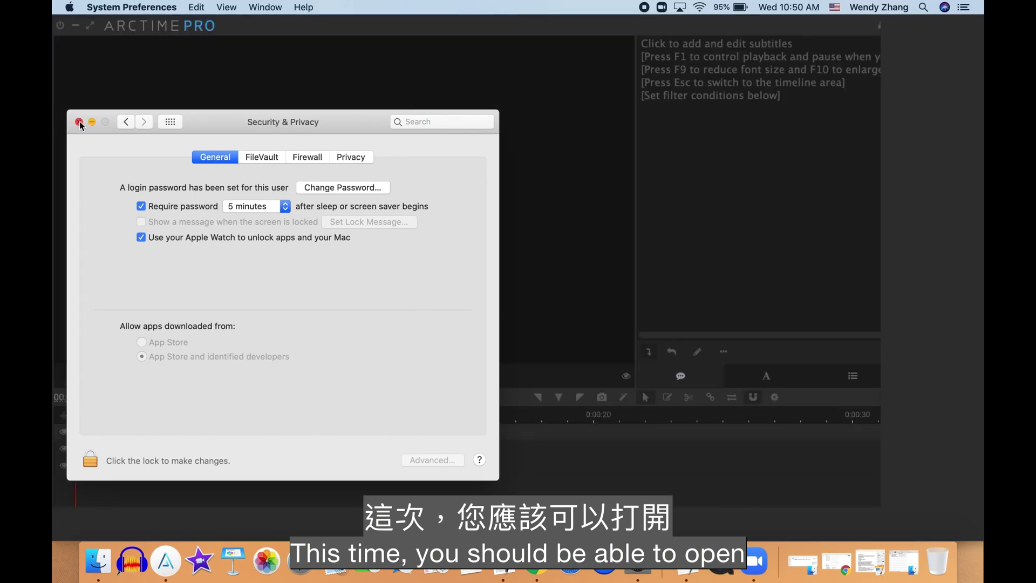
Close Security & Privacy and minimize the two TextEdit documents
click(79, 122)
click(513, 22)
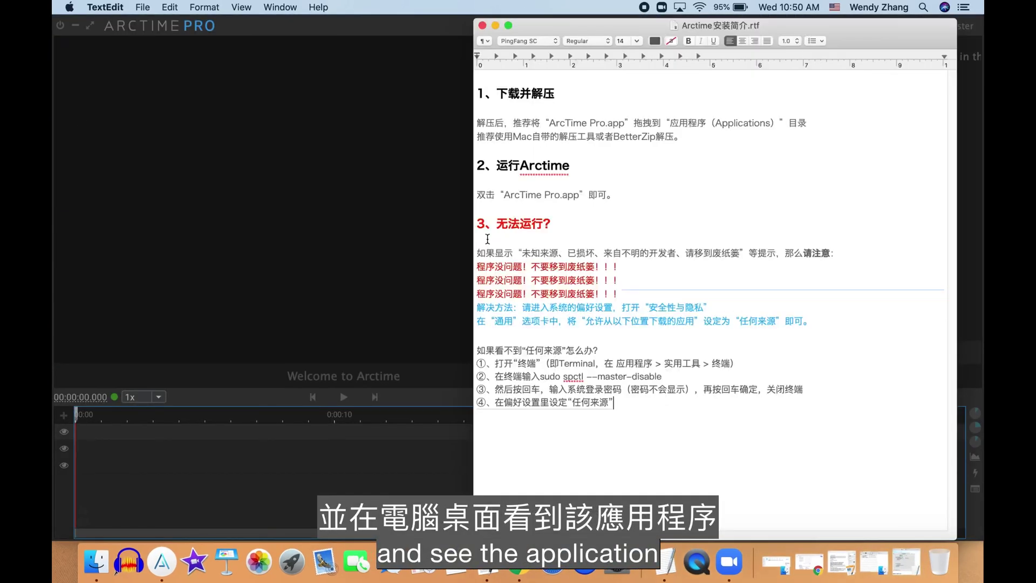
click(495, 25)
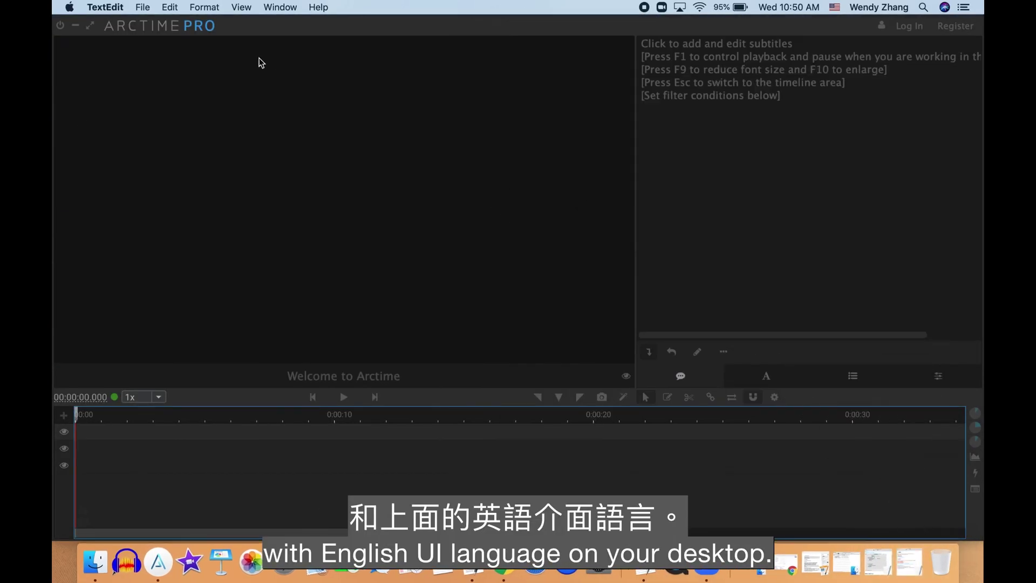
click(143, 7)
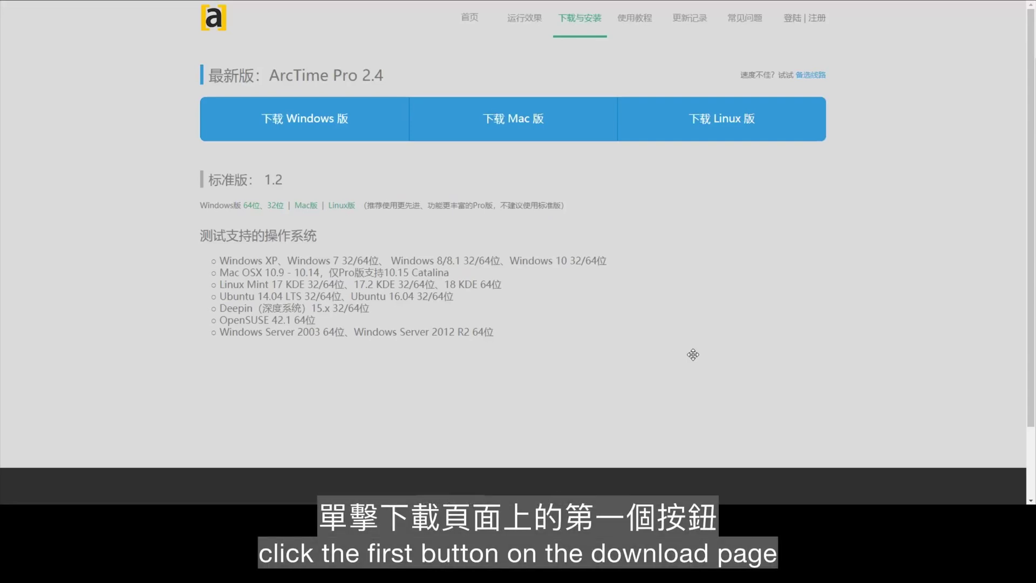
Download the 64-bit Windows ArcTime Pro archive, then install 7-Zip 20.02 from 7-zip.org
click(347, 132)
click(345, 151)
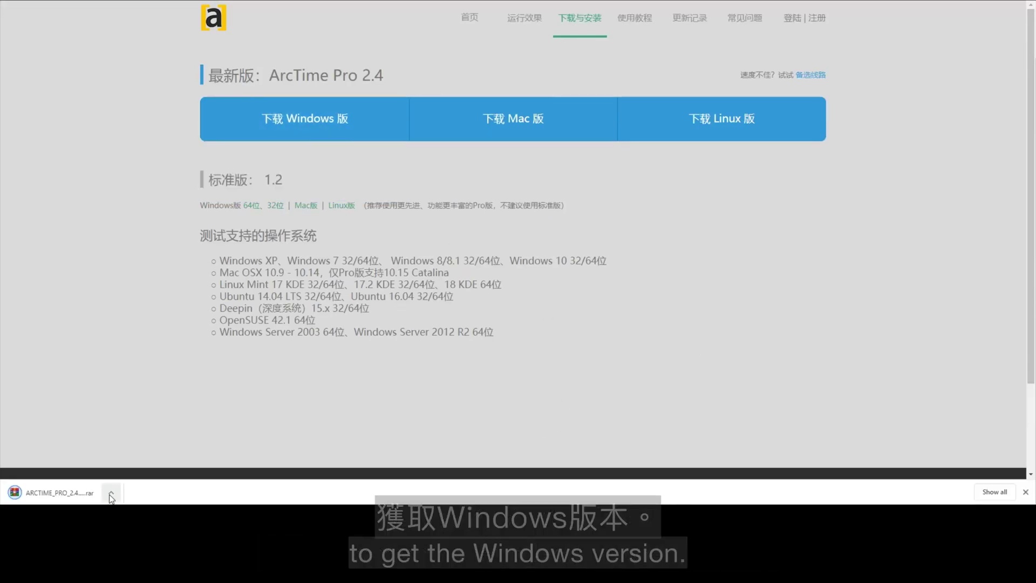
click(111, 493)
click(137, 455)
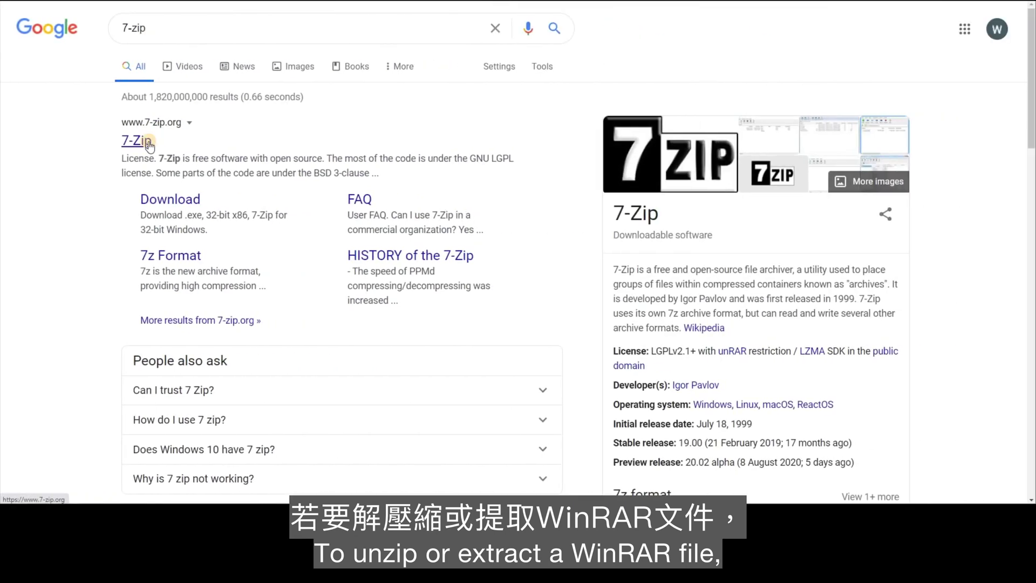
click(149, 142)
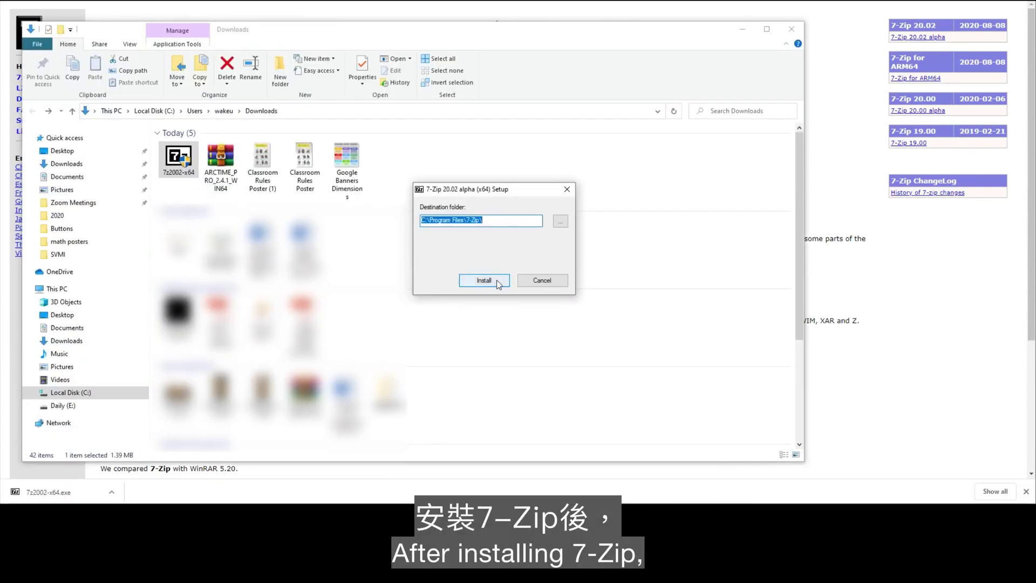
click(497, 280)
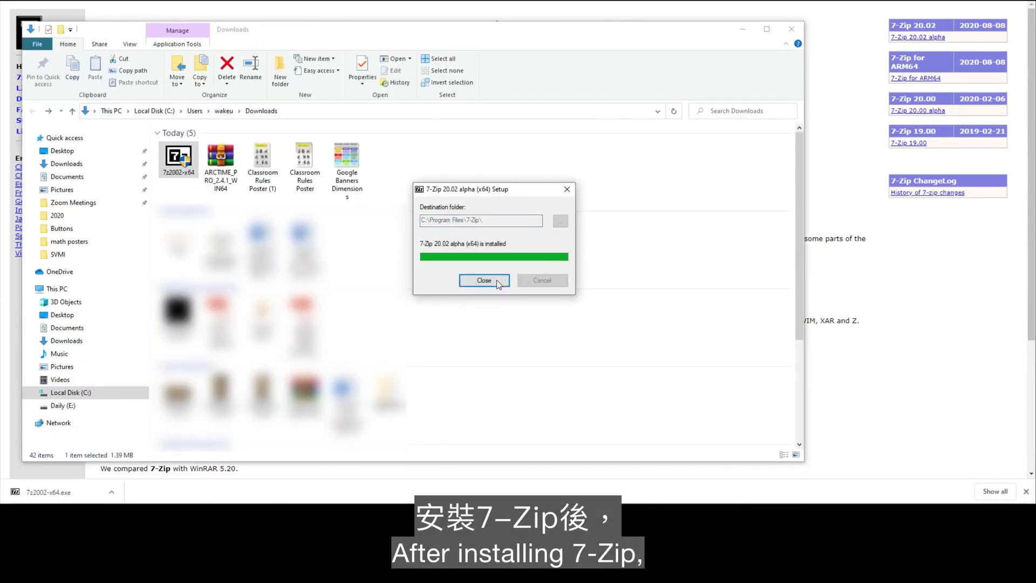
Extract the ARCTIME_PRO_2.4.1_WIN64 archive into Downloads with 7-Zip
click(484, 280)
right_click(226, 175)
mouse_move(358, 253)
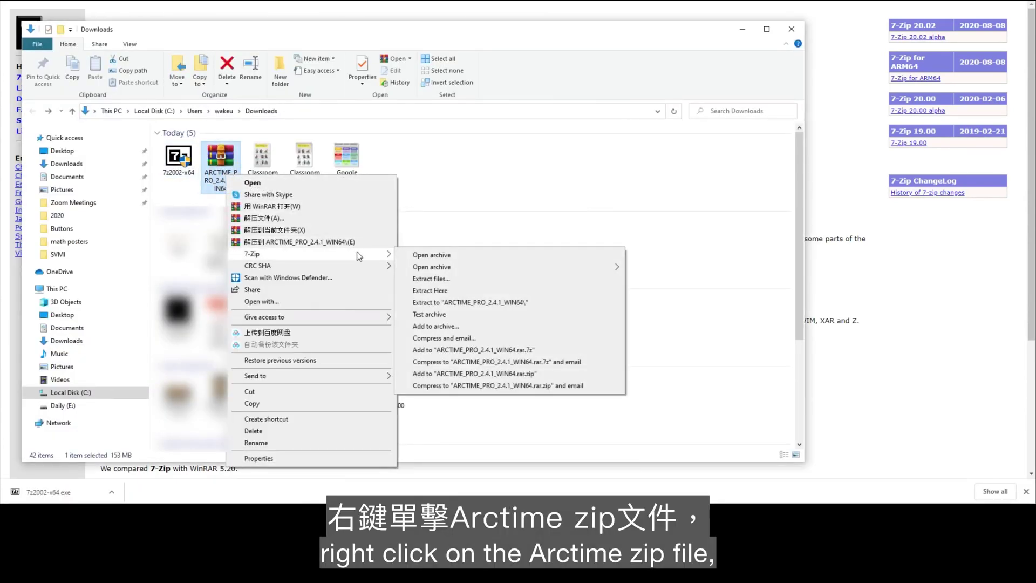
click(432, 278)
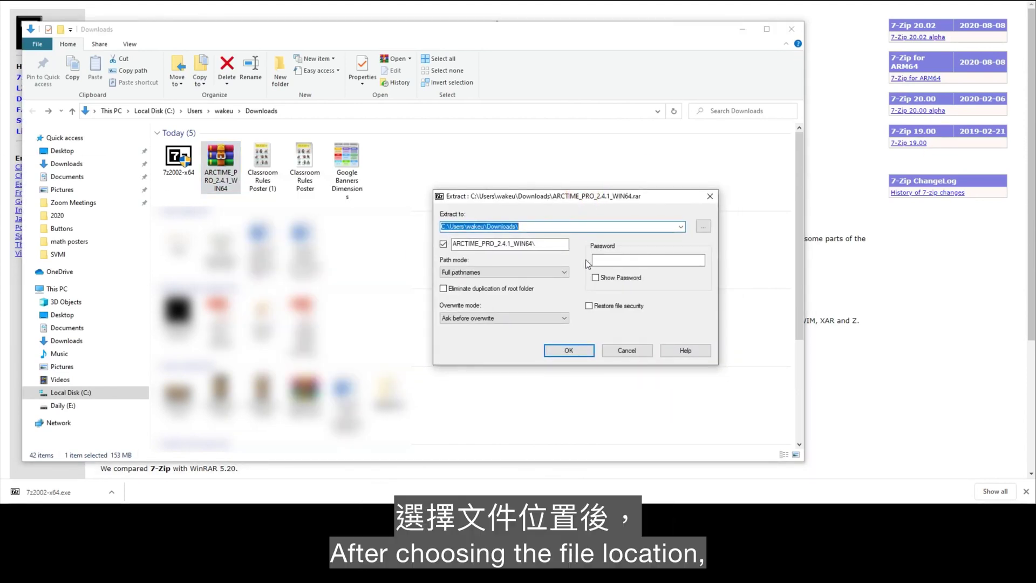
click(568, 351)
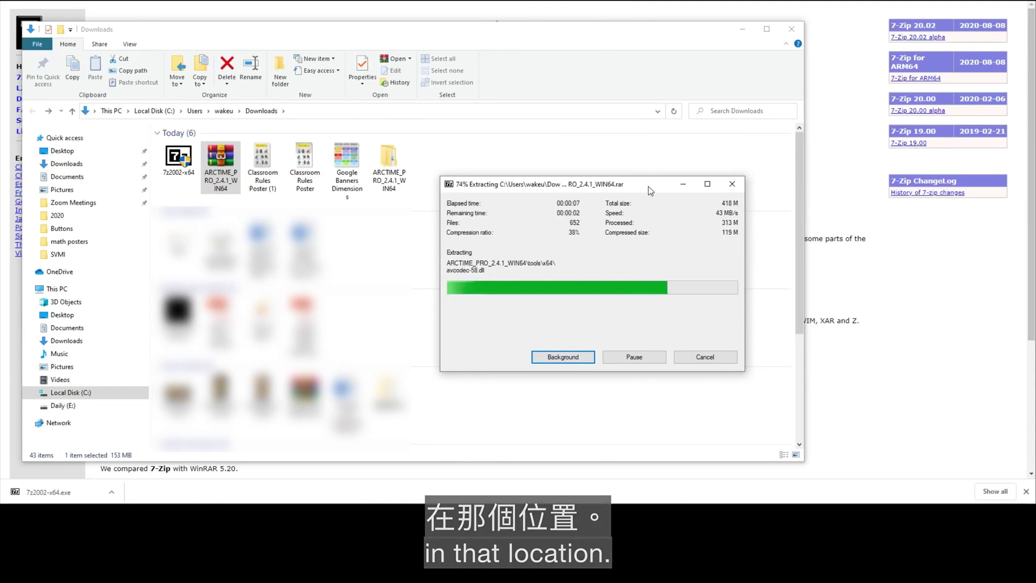
Launch Arctime Pro from the extracted ARCTIME_PRO_2.4.1_WIN64 folder
double_click(390, 162)
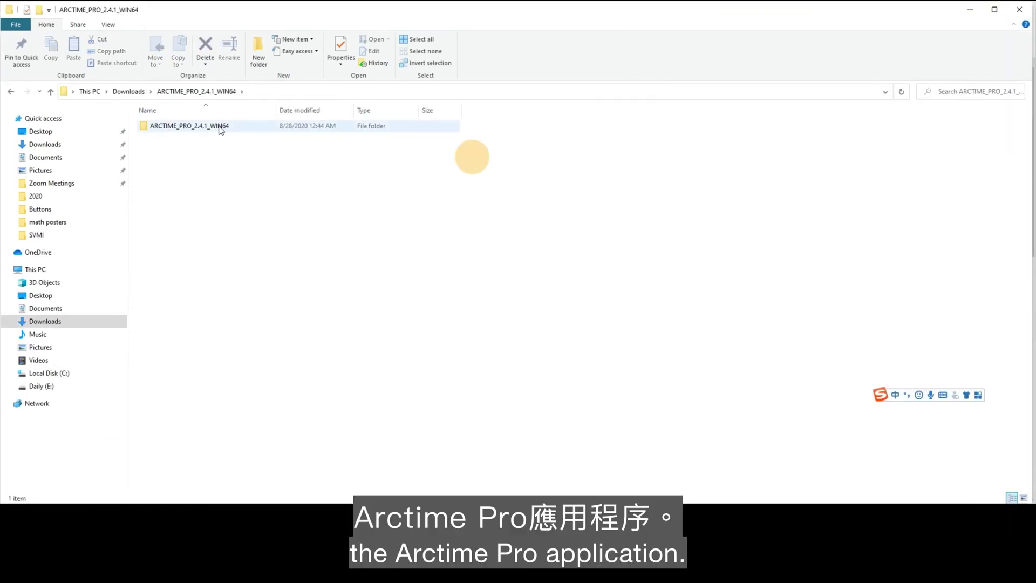
double_click(218, 126)
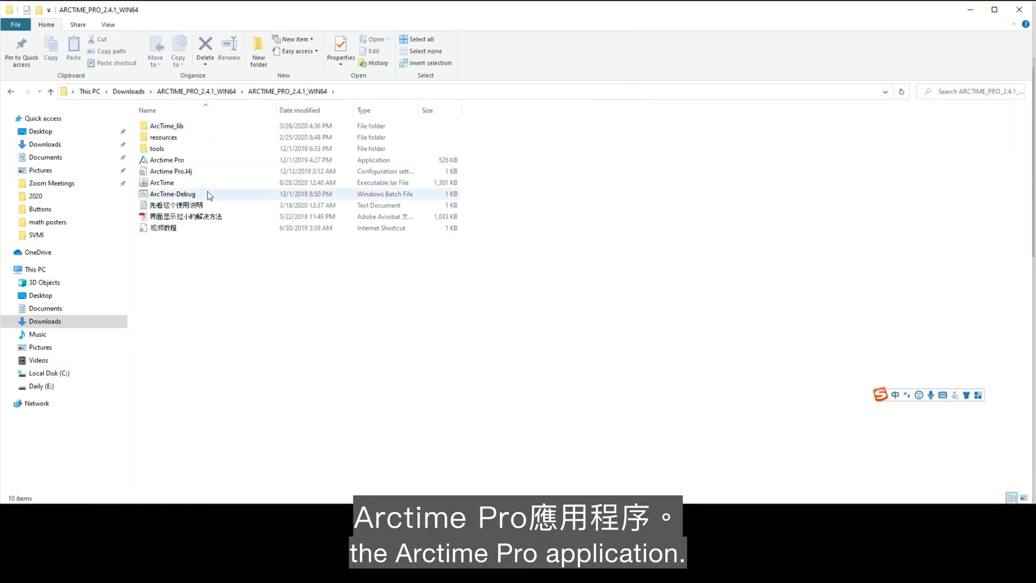
double_click(196, 161)
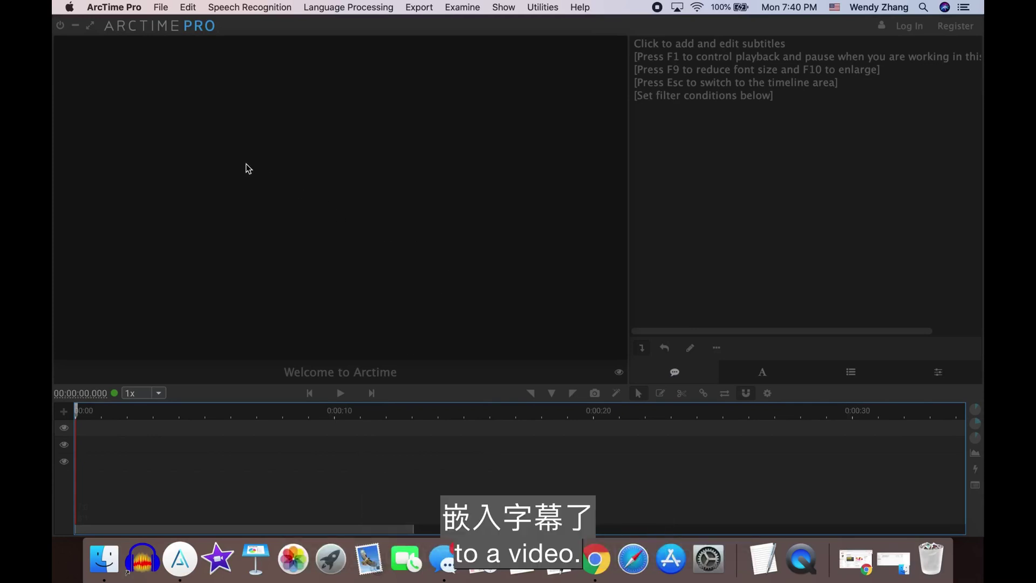
Import Find the GCF of 2 Numbers.mp4 from Downloads and play it
click(163, 9)
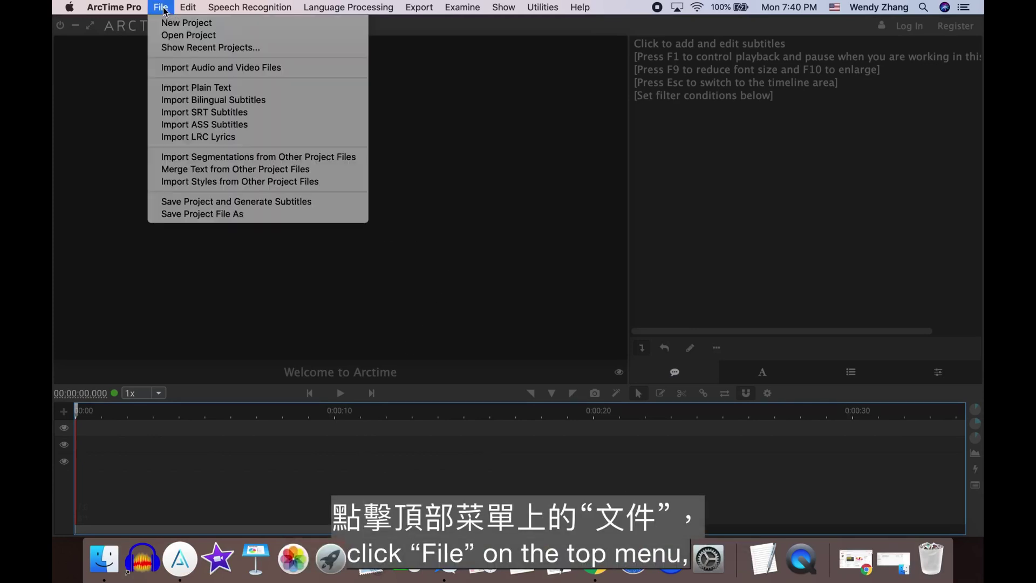
click(177, 72)
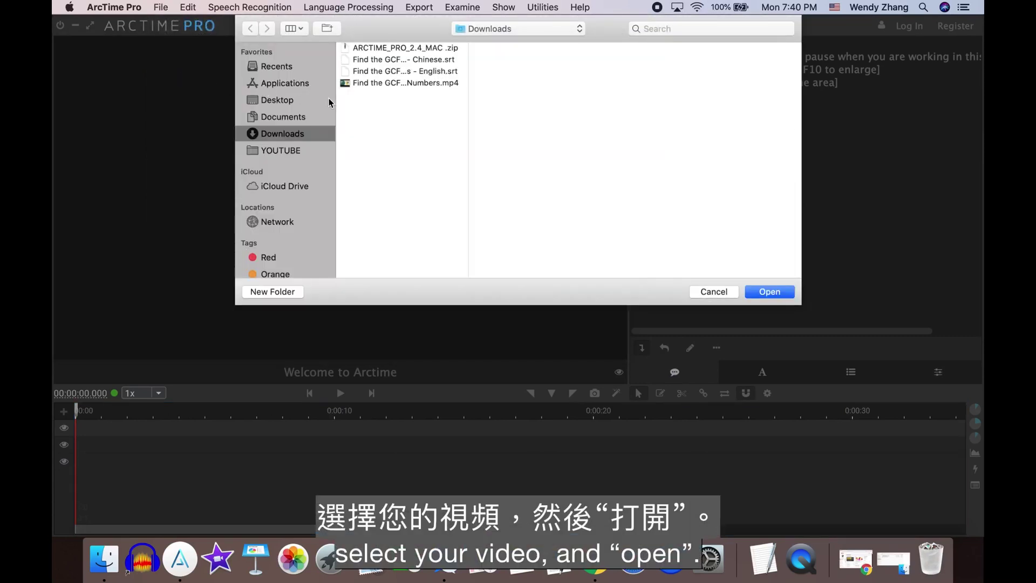
click(427, 84)
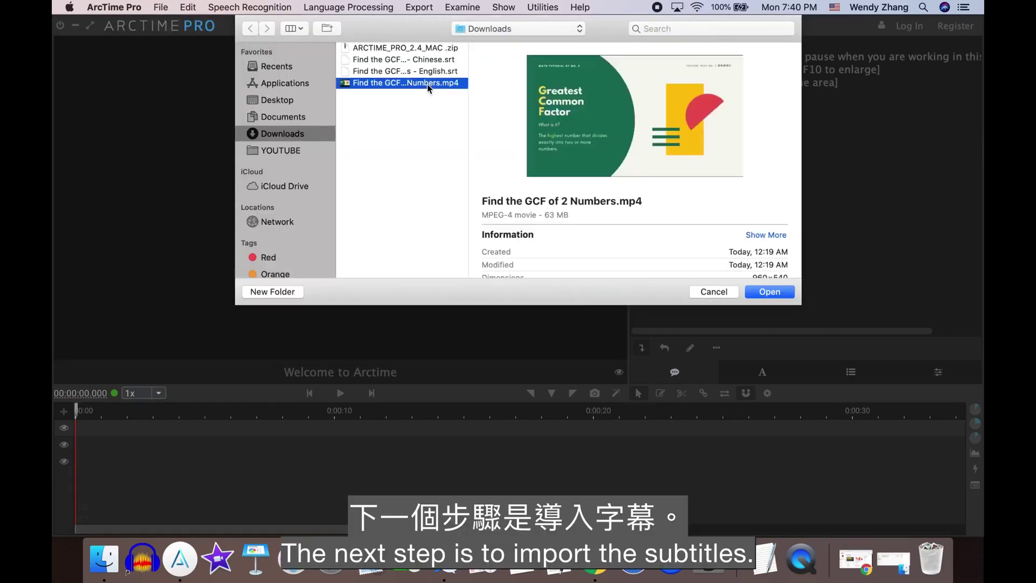
click(769, 293)
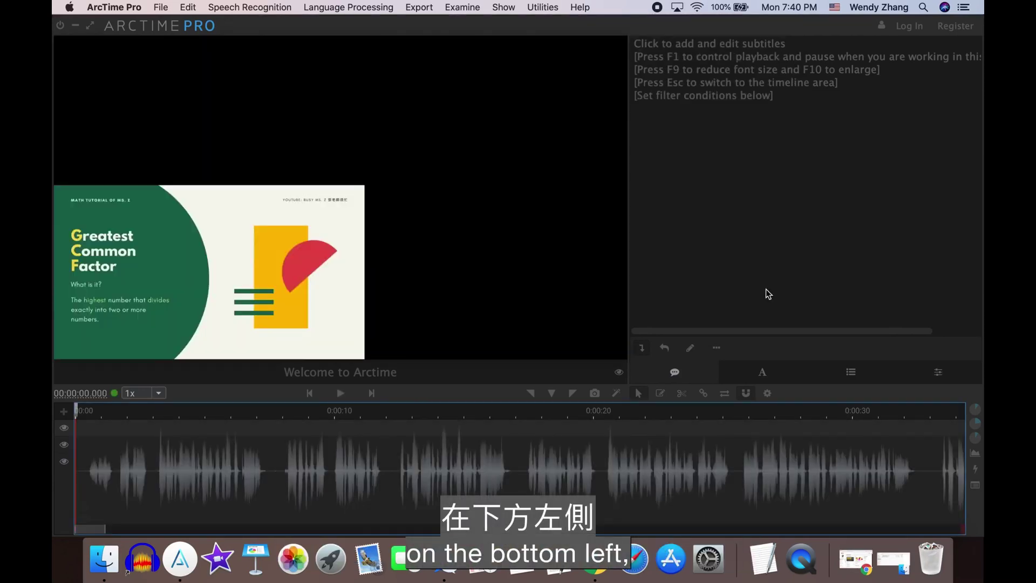
click(336, 392)
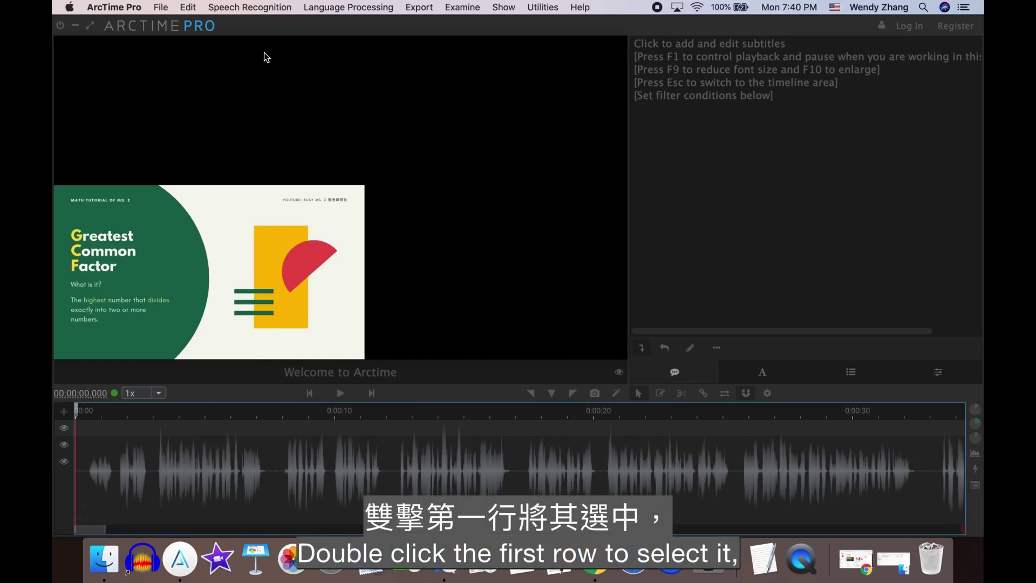
Import the Chinese SRT subtitles into group 1
click(161, 8)
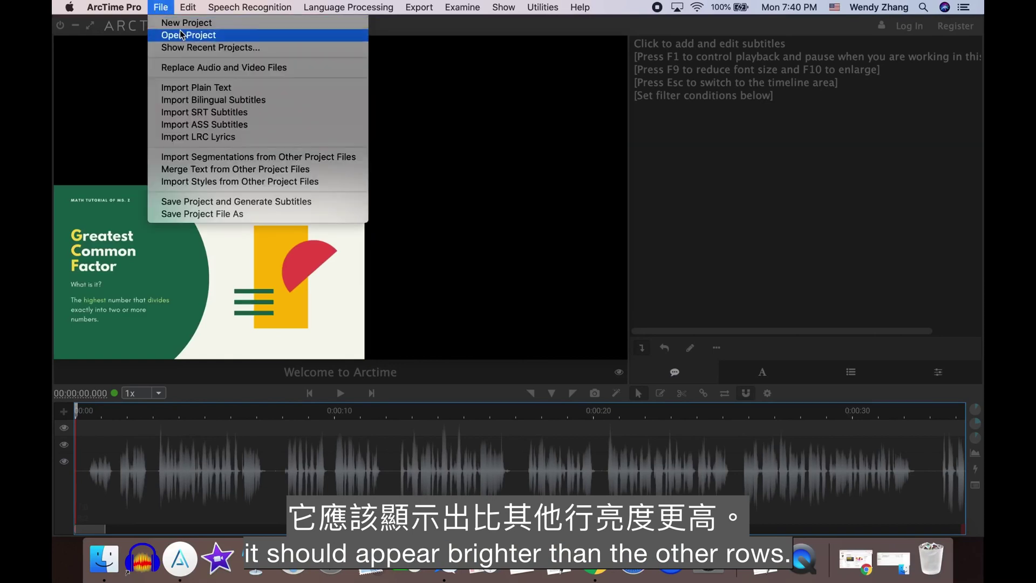
click(216, 112)
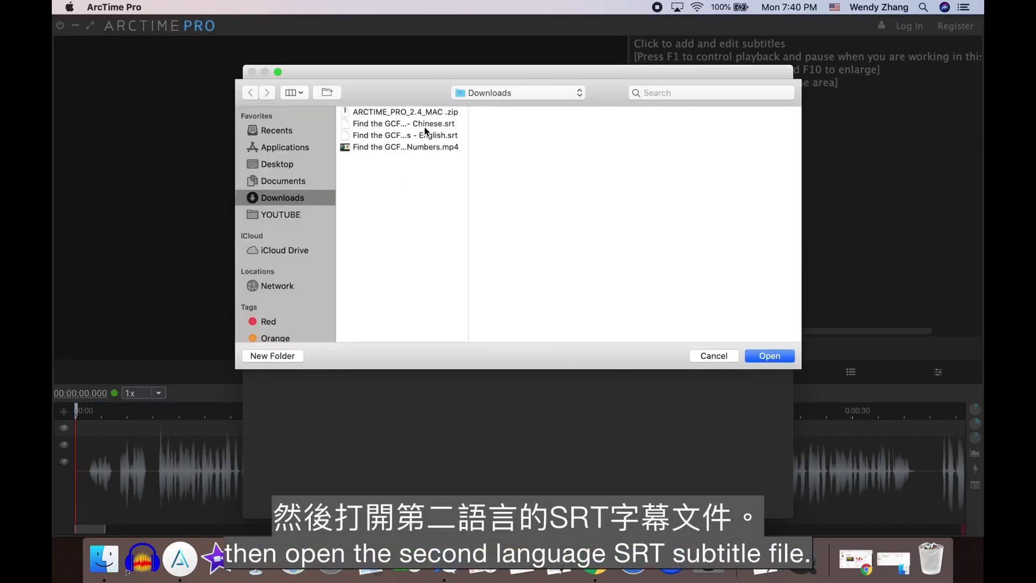
click(425, 125)
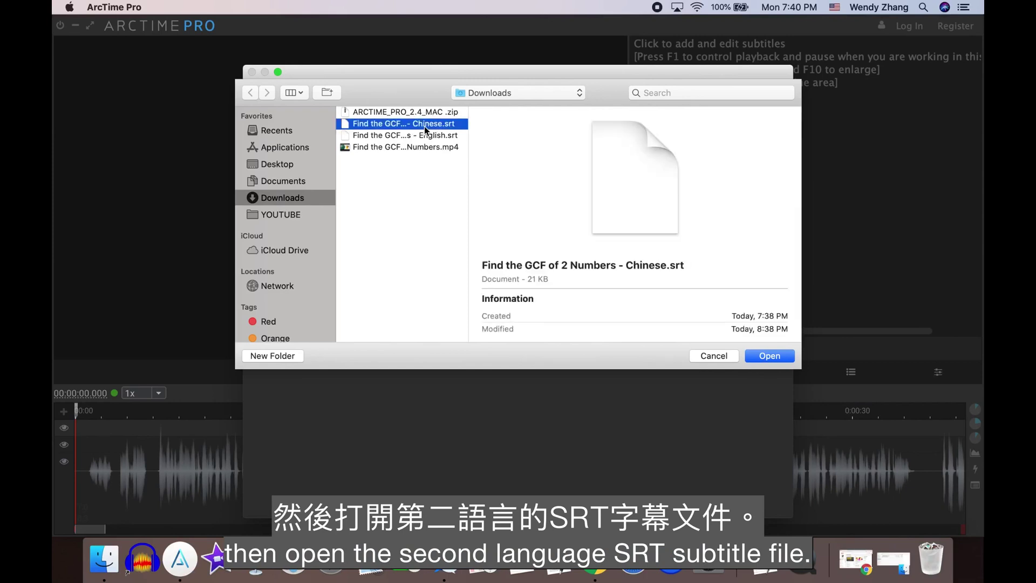
click(768, 355)
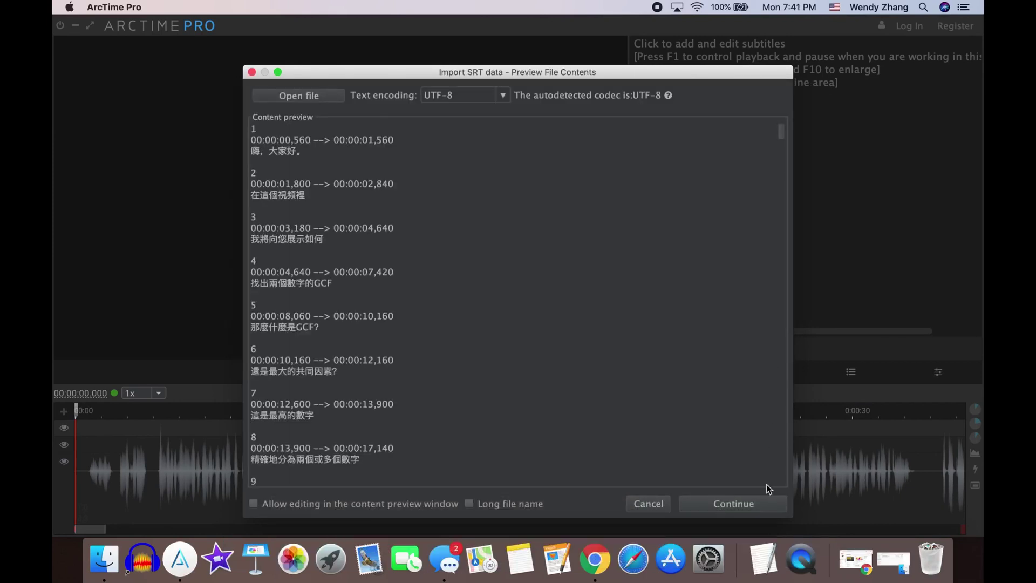
click(761, 507)
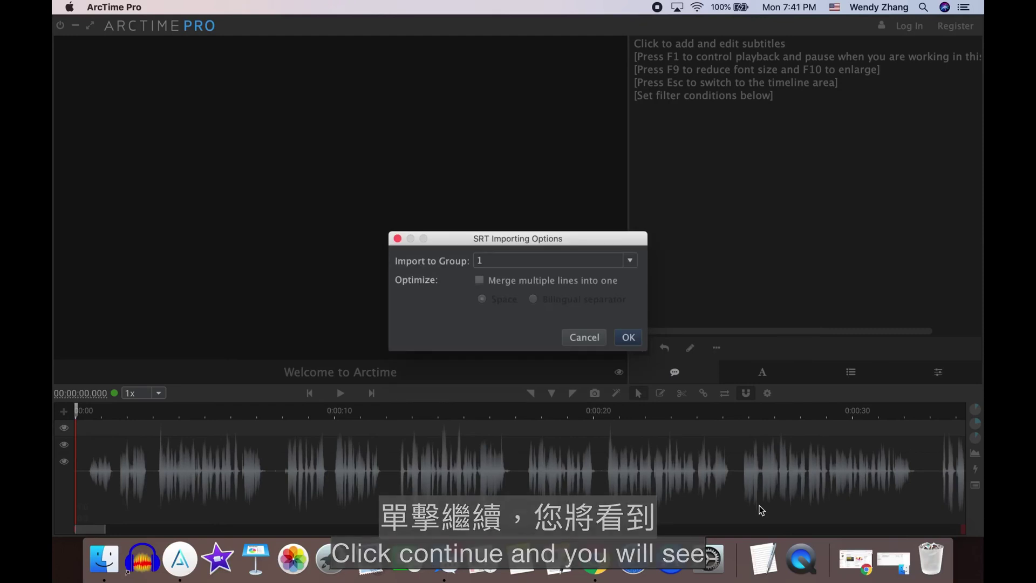
click(629, 338)
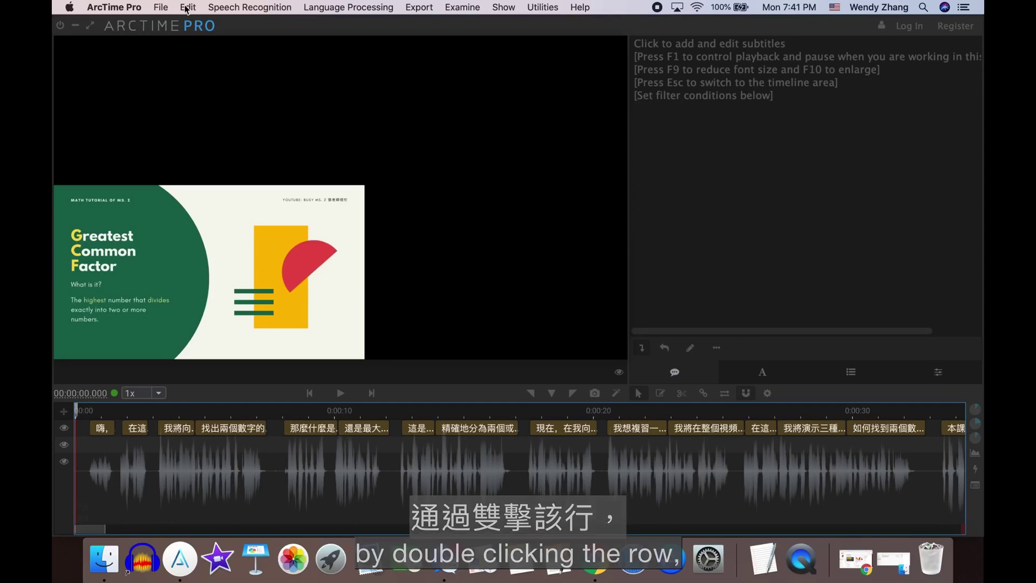
Import the English SRT subtitles into group 2
click(161, 7)
click(202, 112)
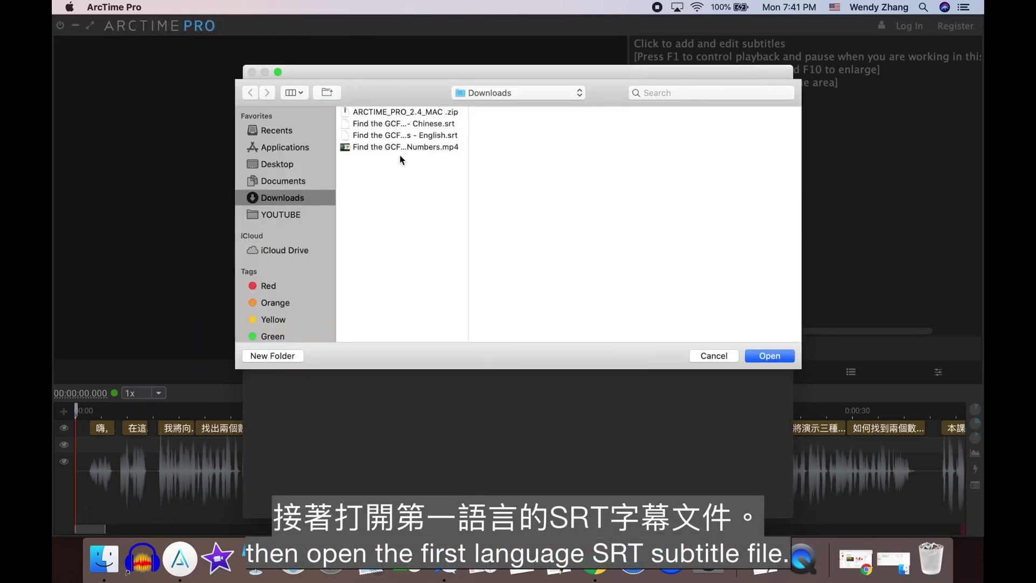
click(428, 135)
click(769, 357)
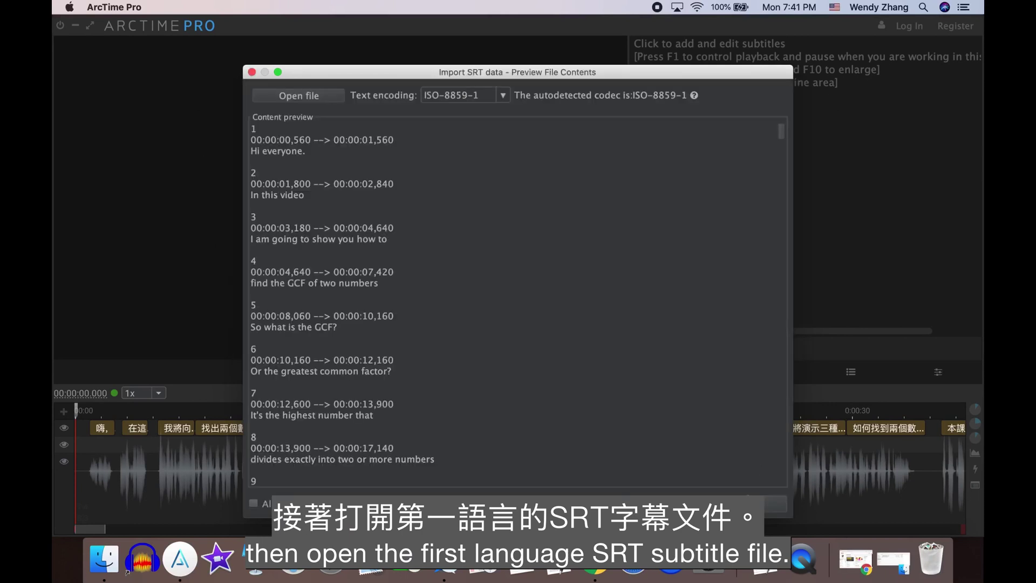
click(767, 503)
click(629, 262)
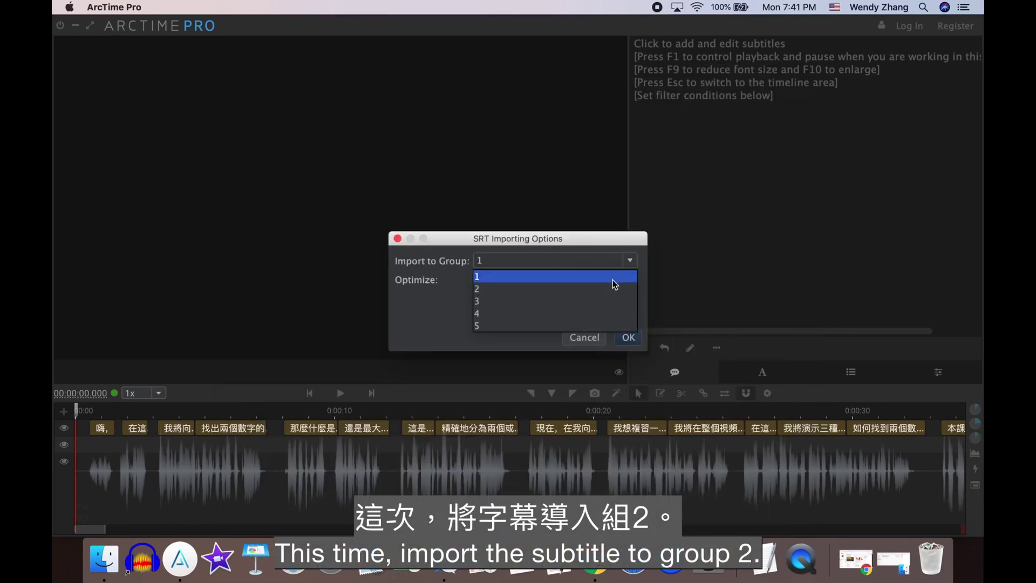
click(609, 290)
click(622, 339)
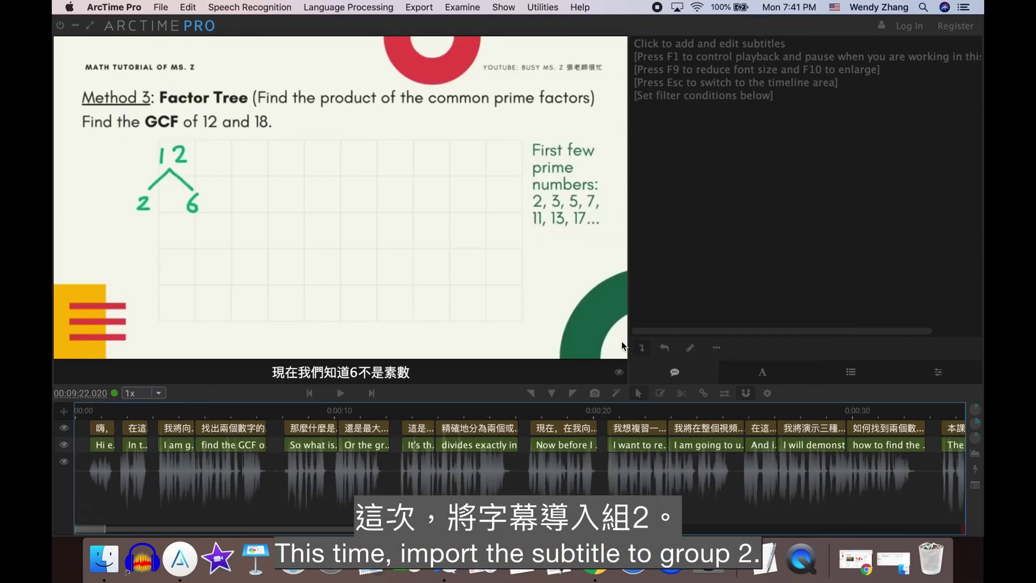
In the group settings, set subtitle group 2's style to Default-L2, leaving group 1 on Default
click(850, 373)
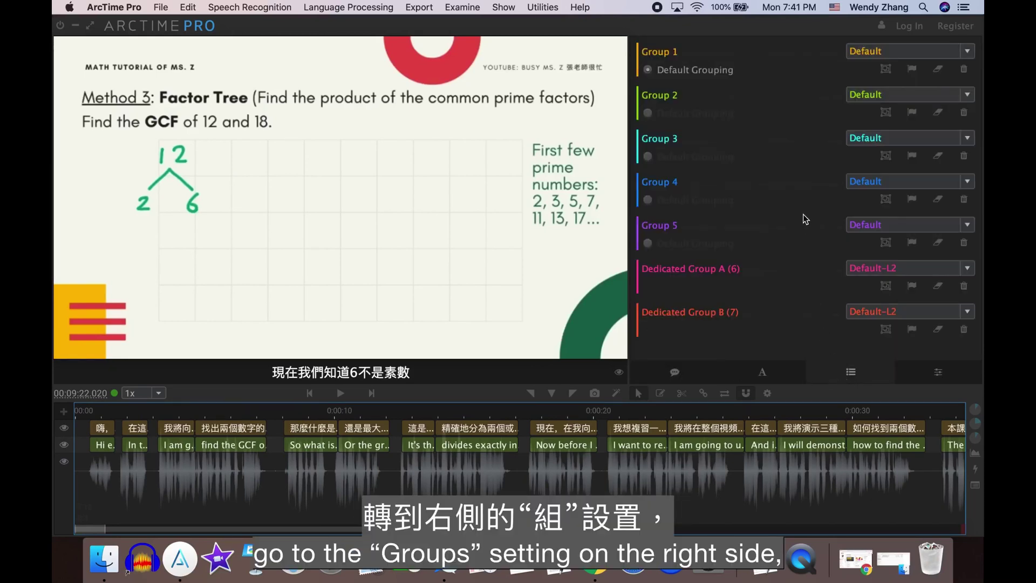
click(969, 99)
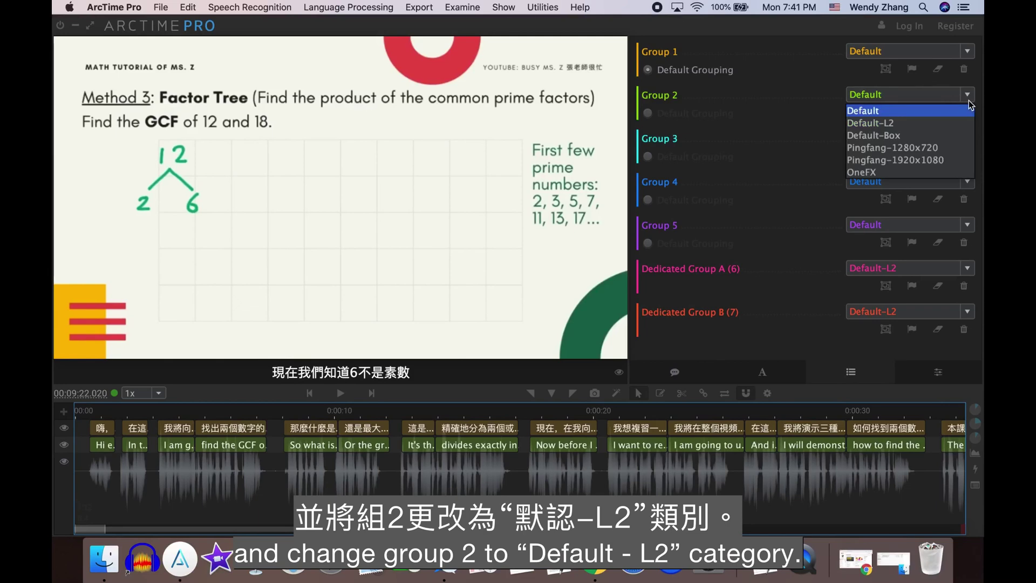
click(965, 123)
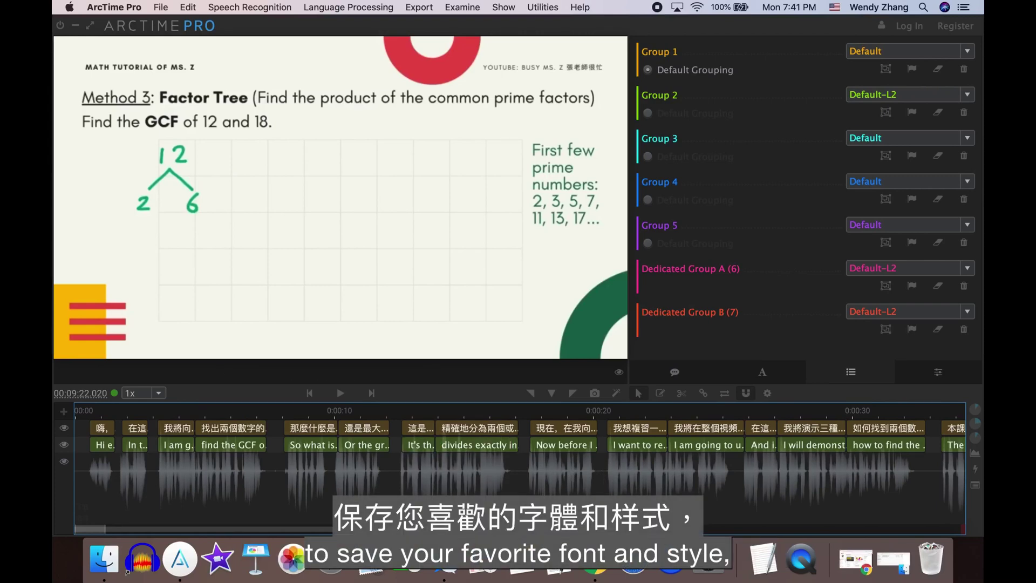
scroll(518, 459, right, 15)
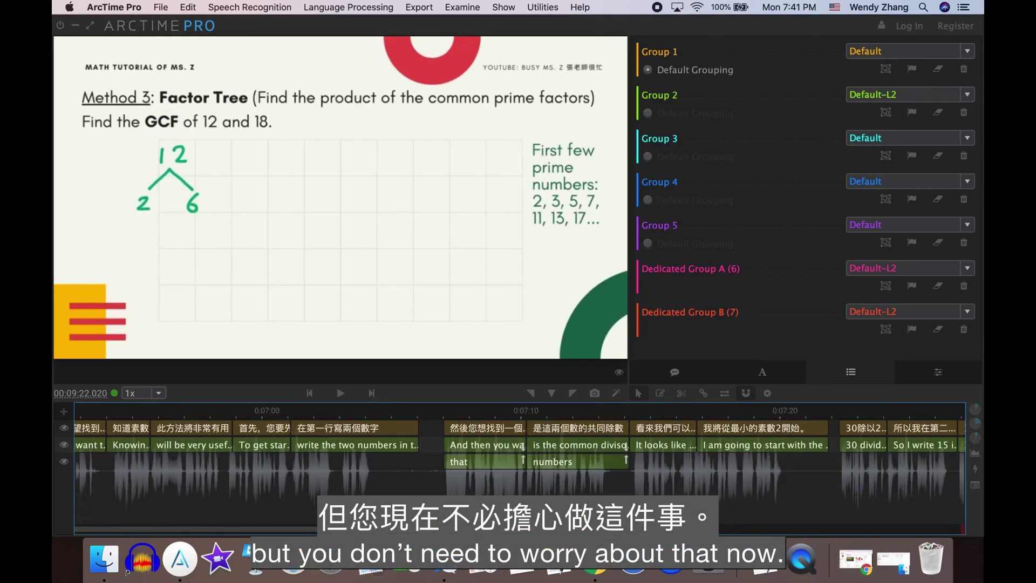
scroll(518, 459, left, 10)
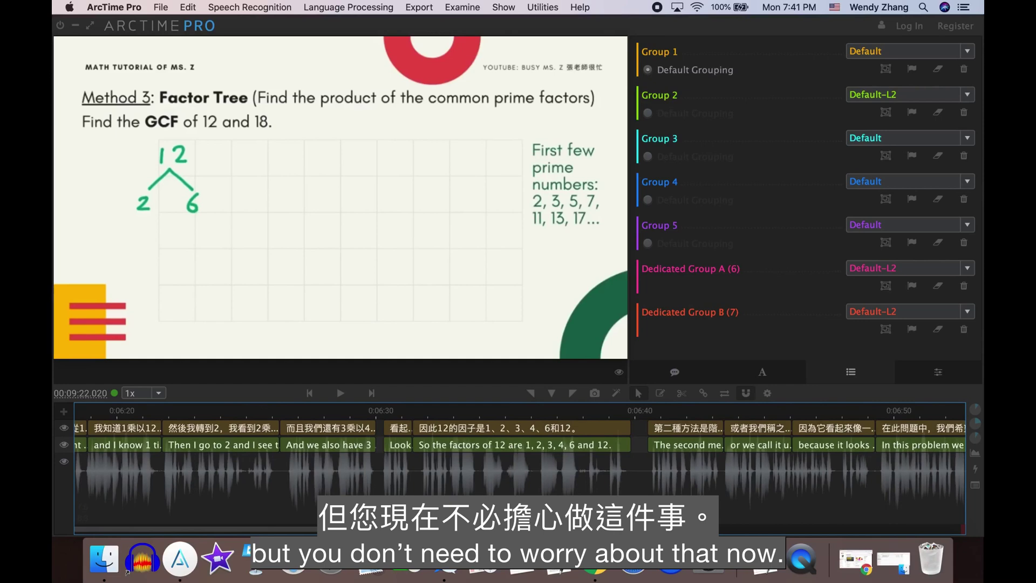
click(976, 400)
Open the Default style for editing and set its font to PingFang TC
click(762, 373)
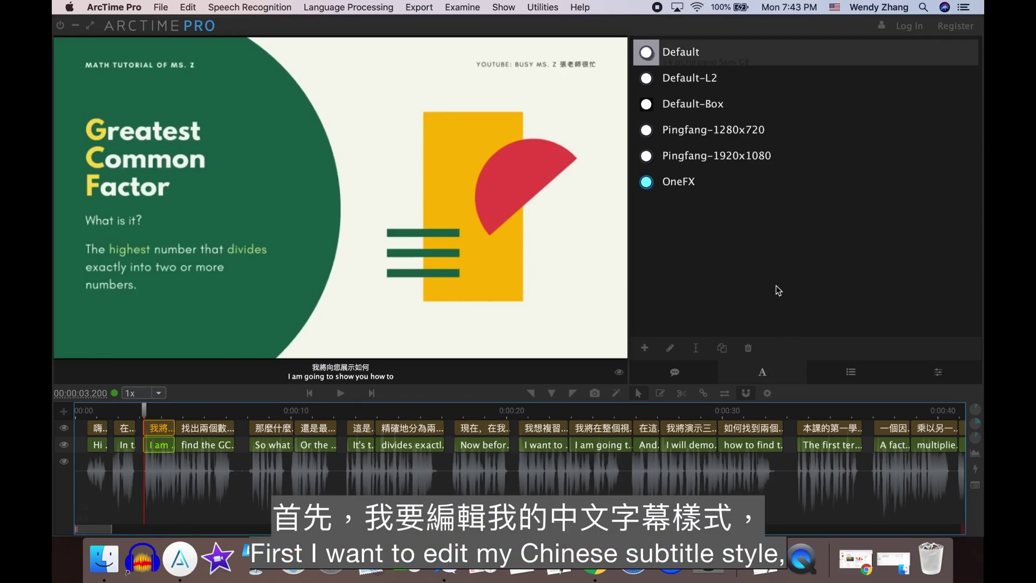
double_click(677, 52)
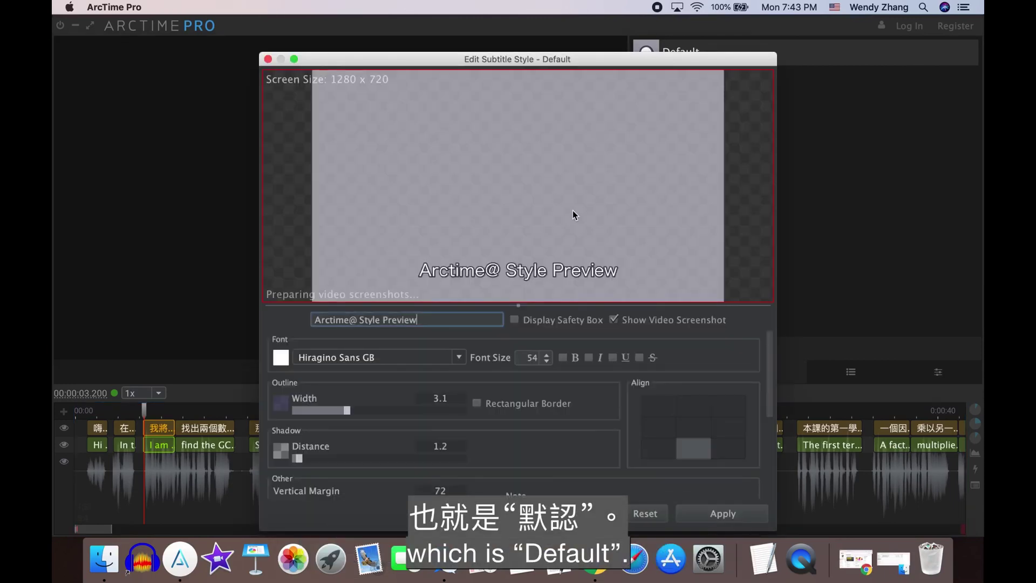
scroll(486, 345, down, 5)
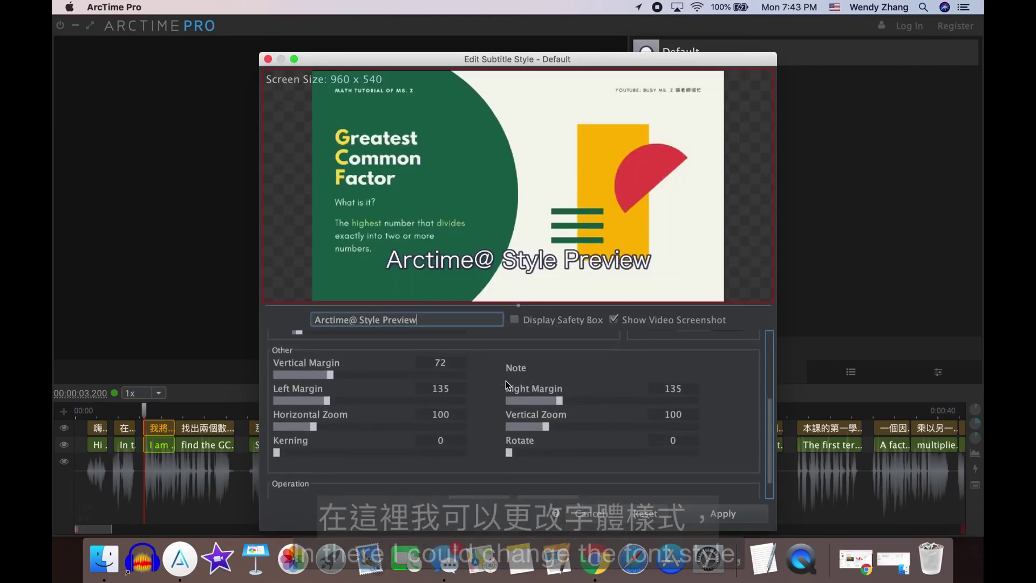
drag(770, 475, 772, 409)
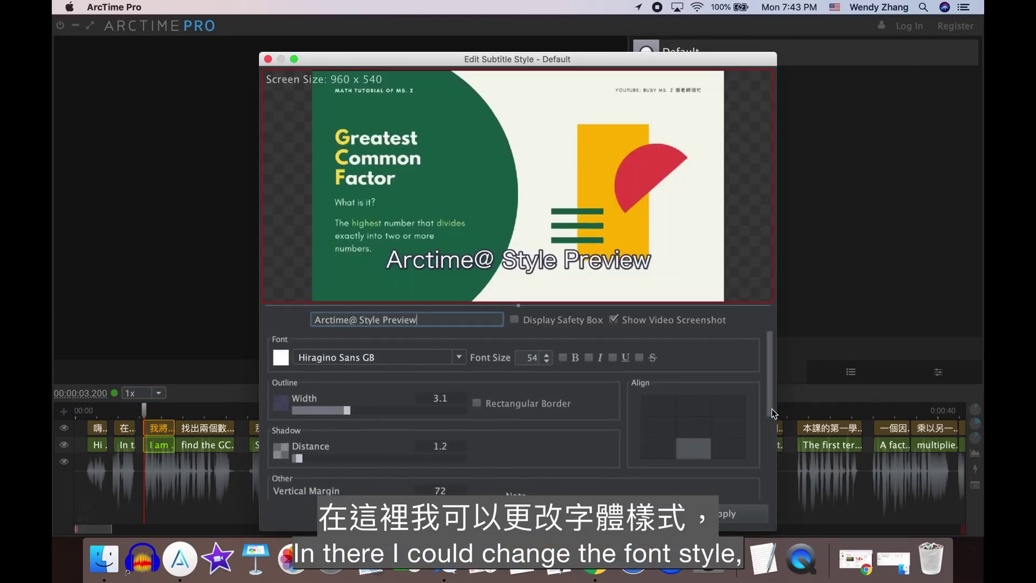
click(457, 357)
scroll(406, 280, up, 3)
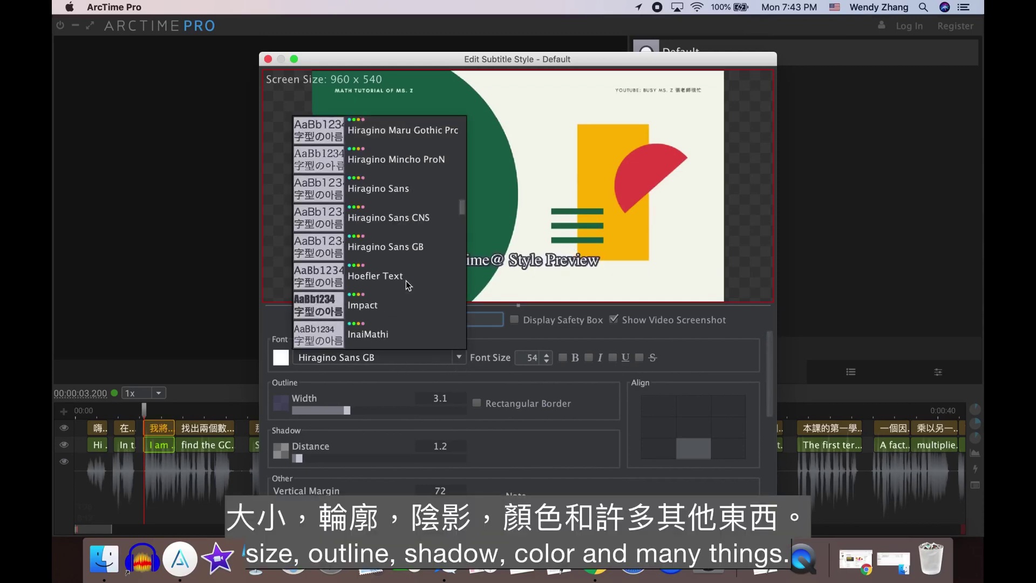
scroll(406, 280, down, 15)
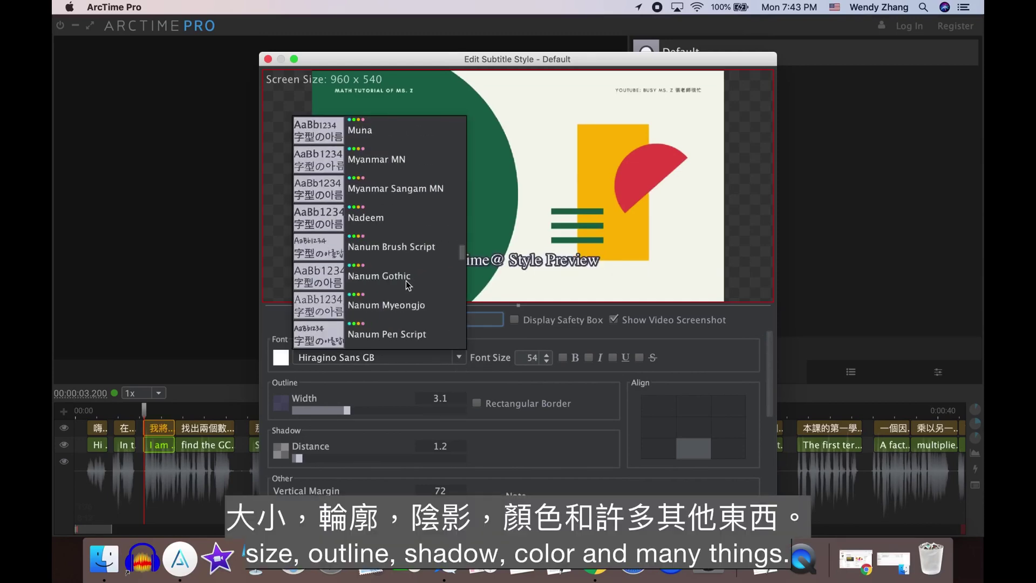
scroll(406, 280, down, 15)
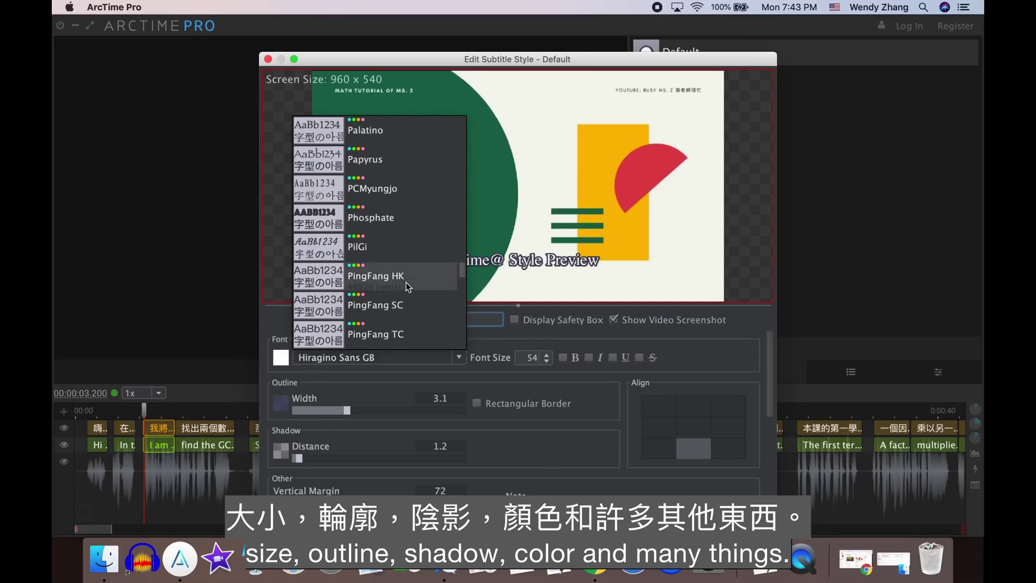
scroll(405, 283, down, 1)
click(408, 303)
Show the safety box, lower the vertical margin to 37.1972, and enable Rectangular Border
click(513, 320)
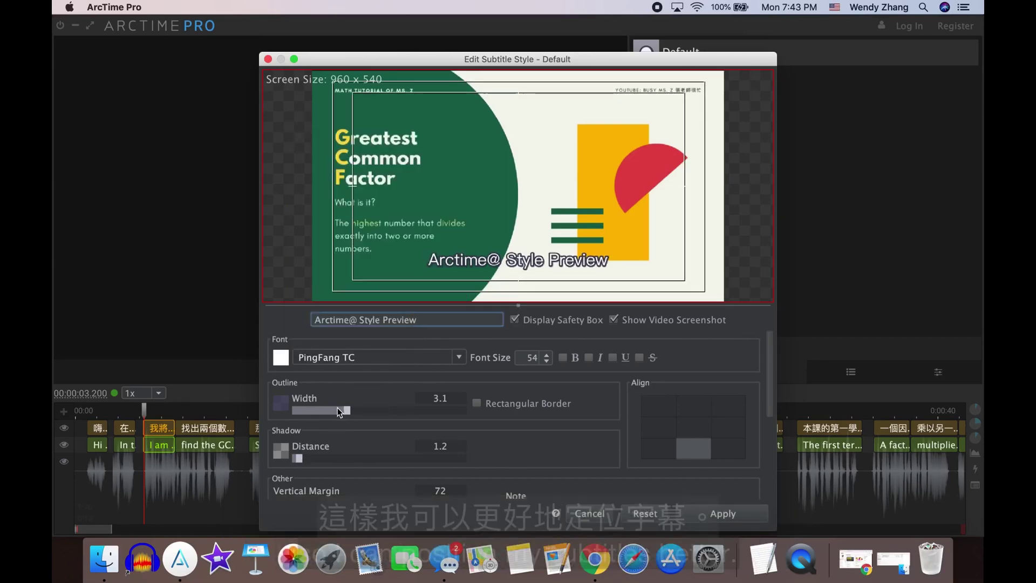
scroll(311, 452, down, 3)
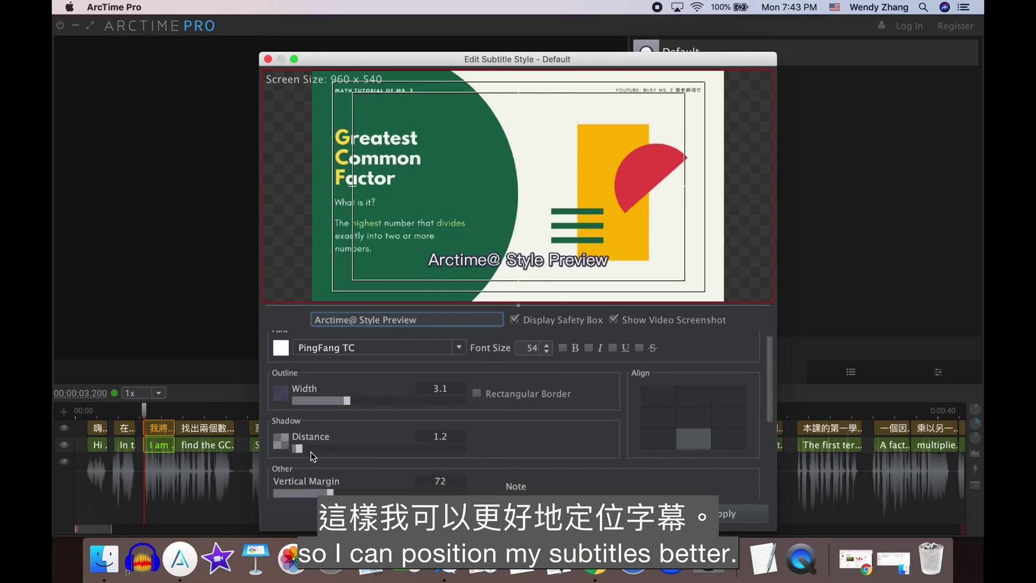
drag(331, 478, 307, 483)
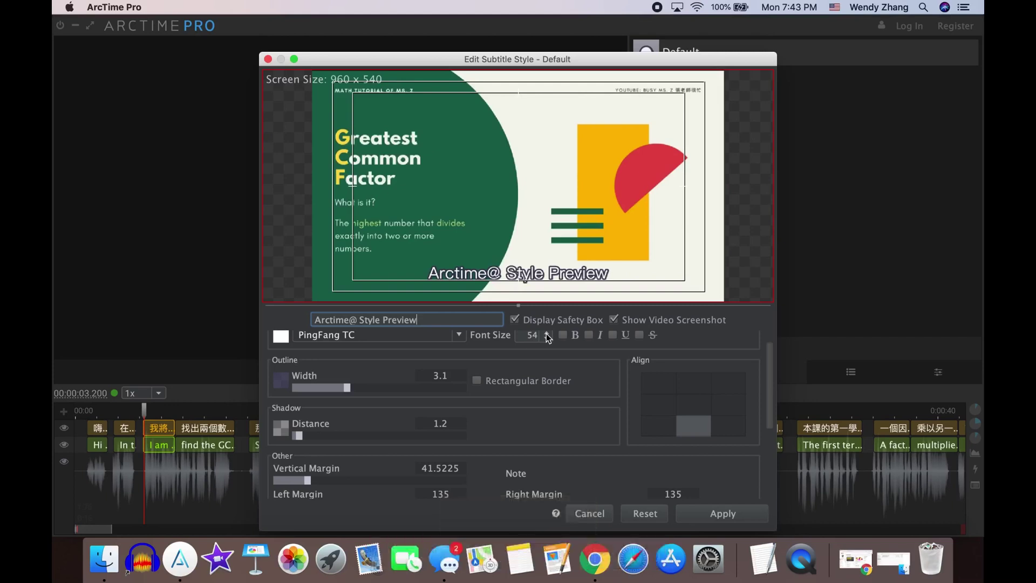
scroll(308, 482, up, 2)
click(477, 396)
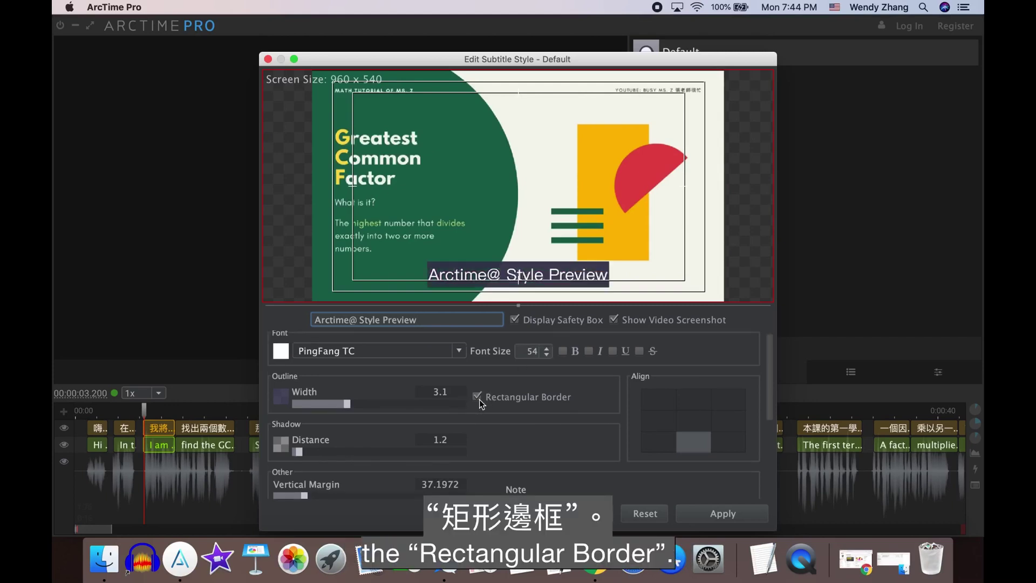
scroll(323, 459, down, 5)
drag(306, 467, 304, 469)
scroll(304, 469, up, 5)
Pick a new font colour for the Default style from the colour wheel
click(281, 358)
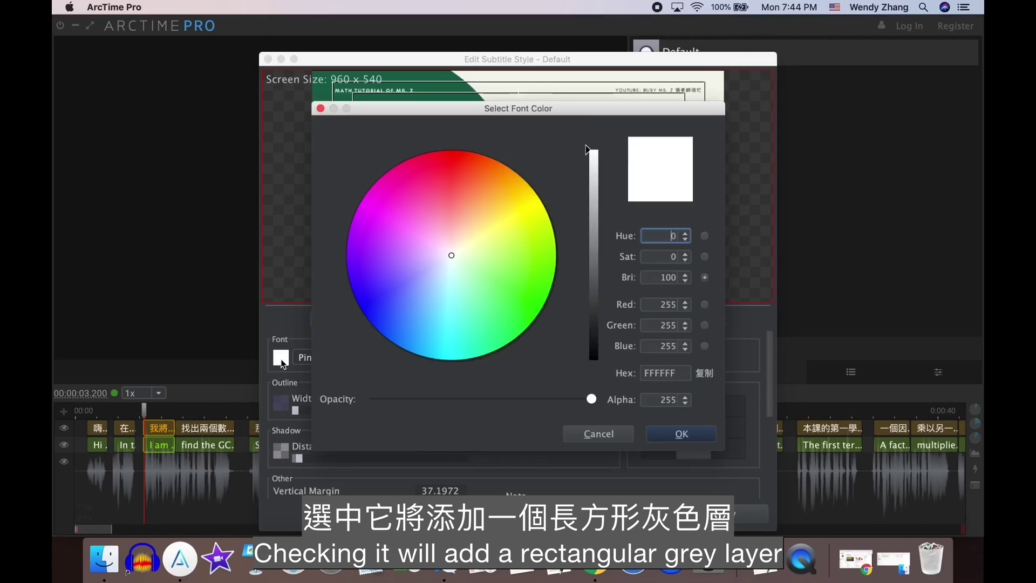
click(403, 197)
click(663, 434)
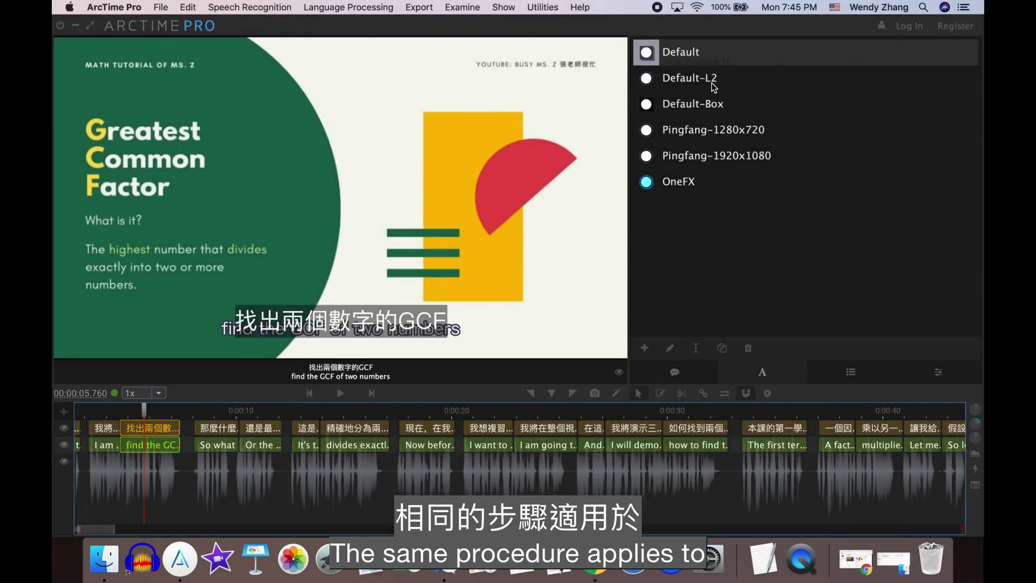
Adjust the Default-L2 vertical margin, using the safety box, so it clears group 1, then play
click(712, 83)
double_click(714, 86)
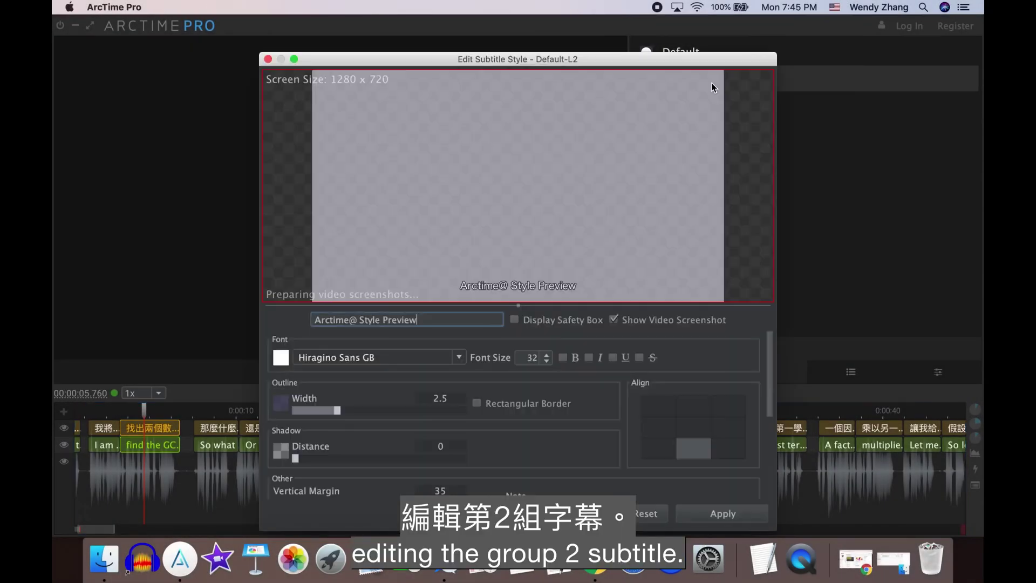
click(514, 320)
scroll(335, 432, down, 3)
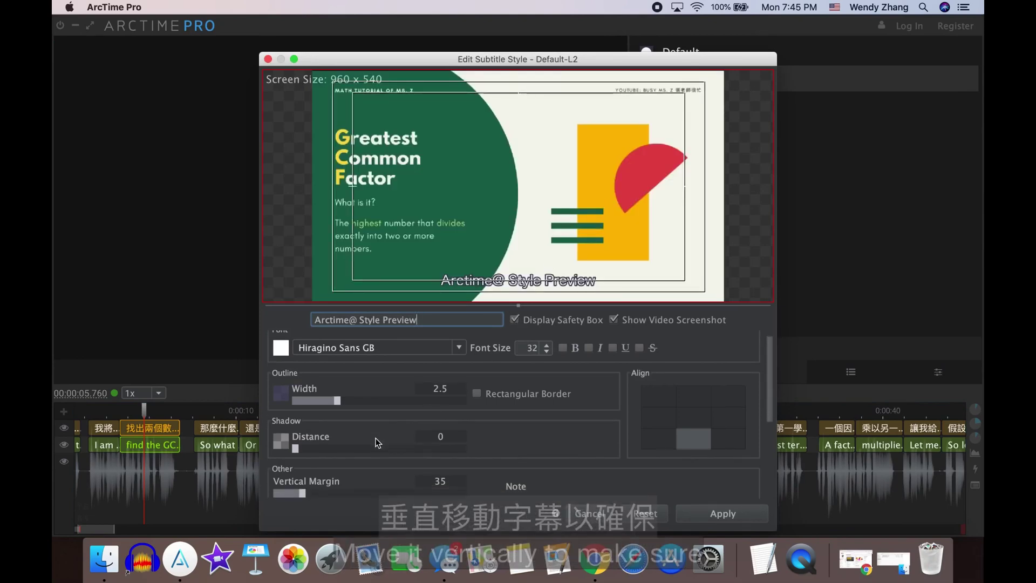
drag(301, 462, 289, 465)
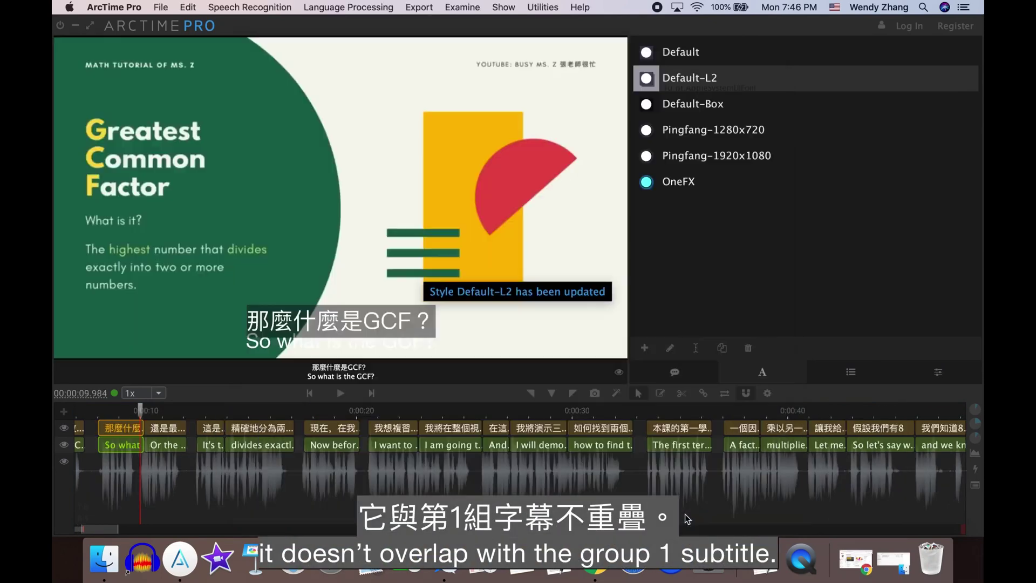
click(341, 395)
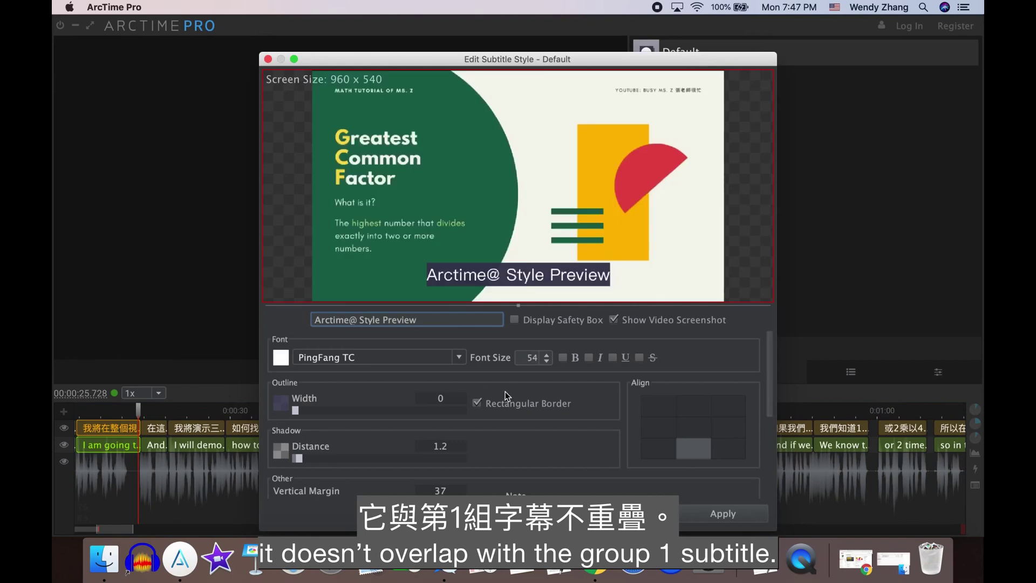
scroll(492, 387, down, 1)
drag(304, 492, 326, 491)
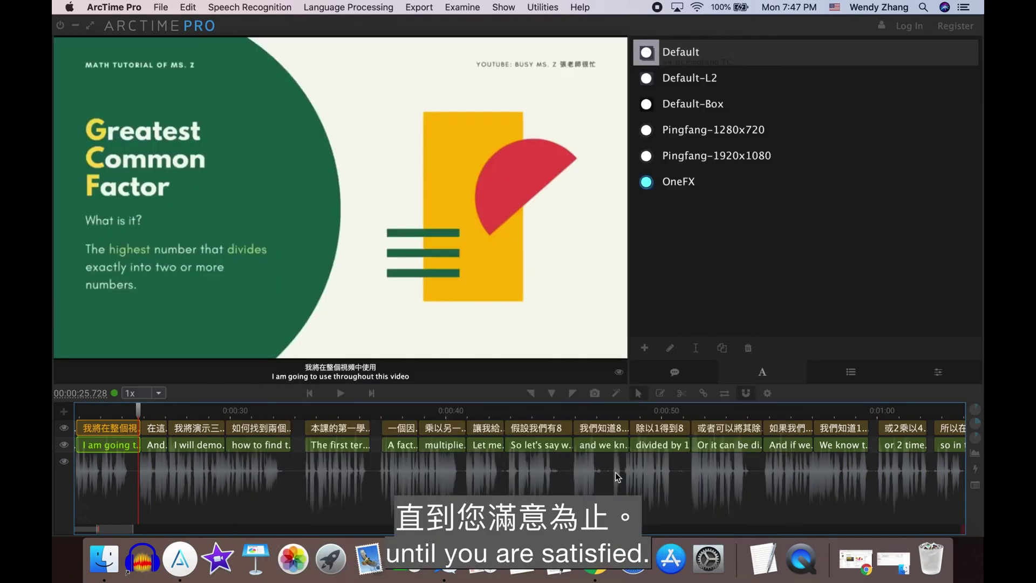
key(space)
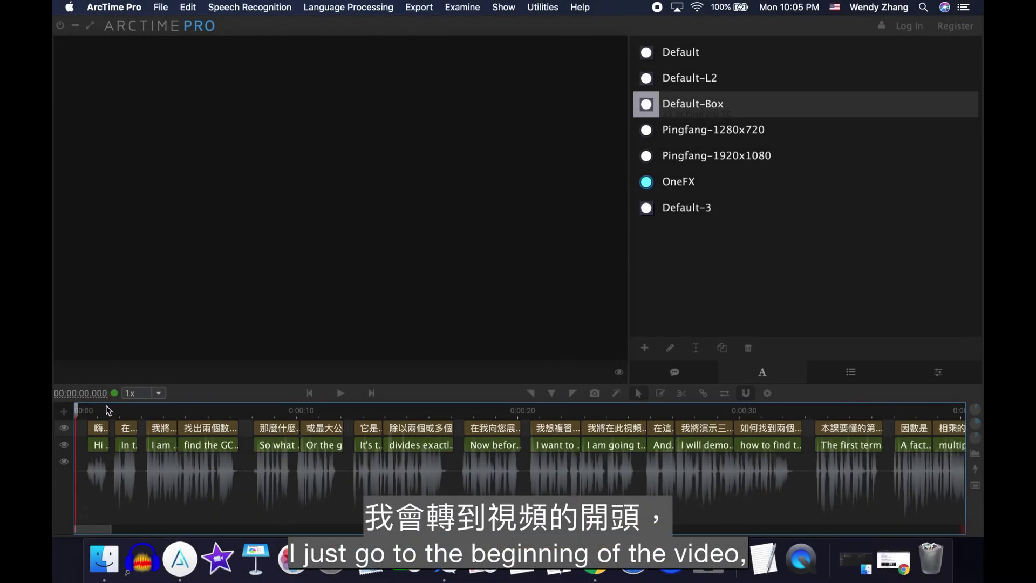
Edit the Chinese subtitle text and shift the 'So what is' subtitle's start slightly later
click(102, 429)
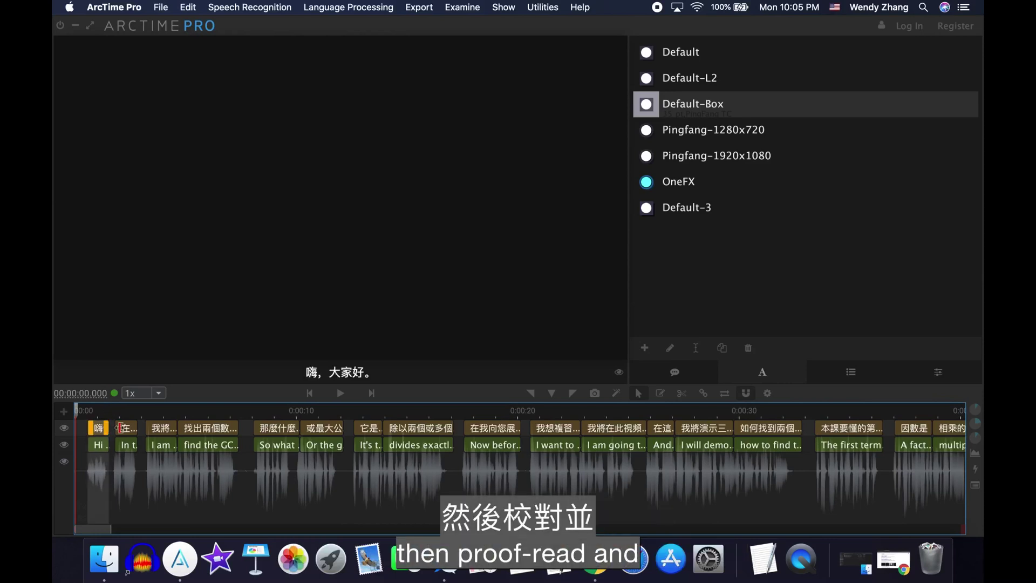
click(119, 428)
click(130, 445)
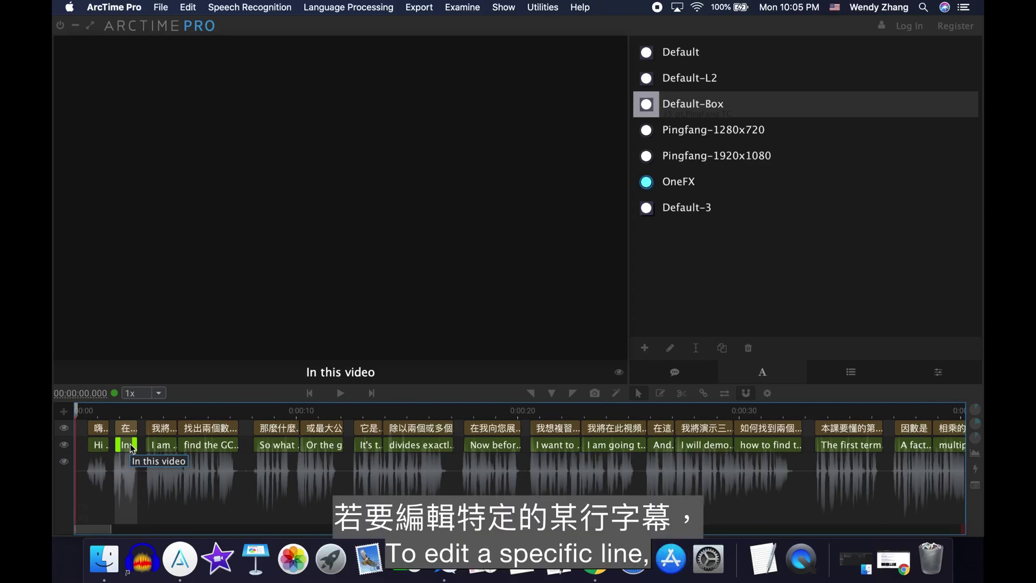
double_click(125, 428)
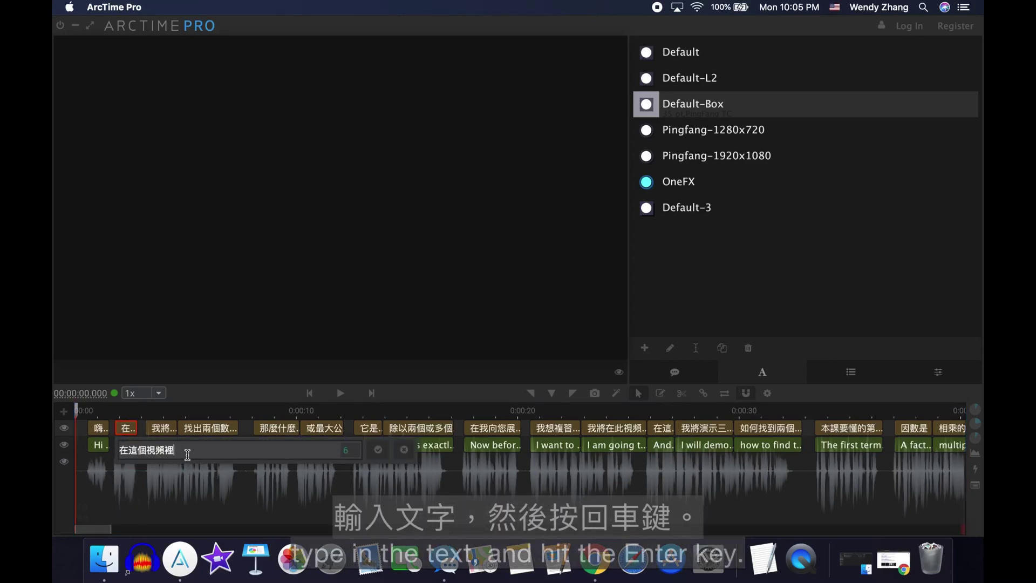
text(s)
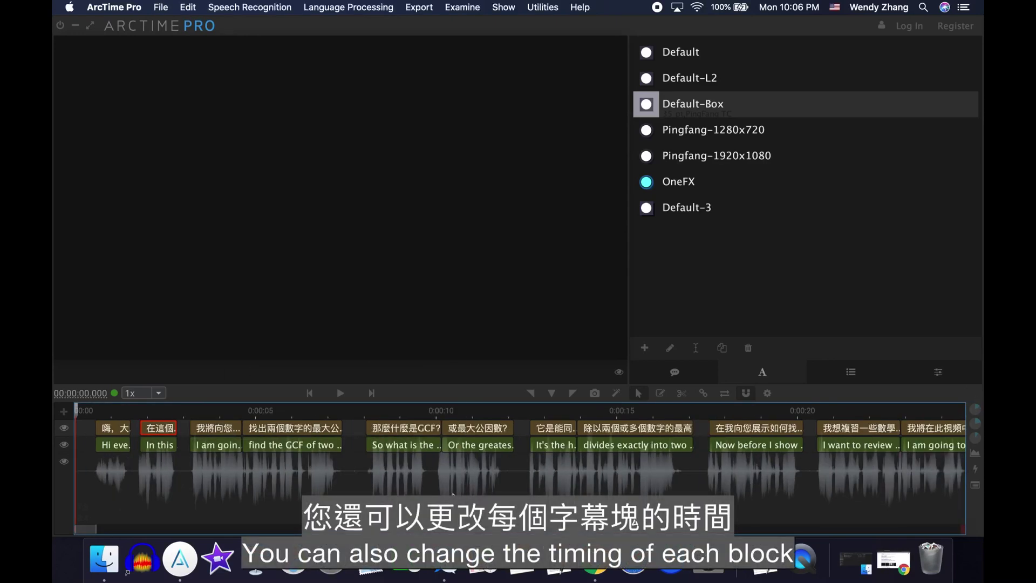
mouse_move(369, 447)
mouse_down()
mouse_move(398, 444)
mouse_move(369, 446)
mouse_up()
click(375, 509)
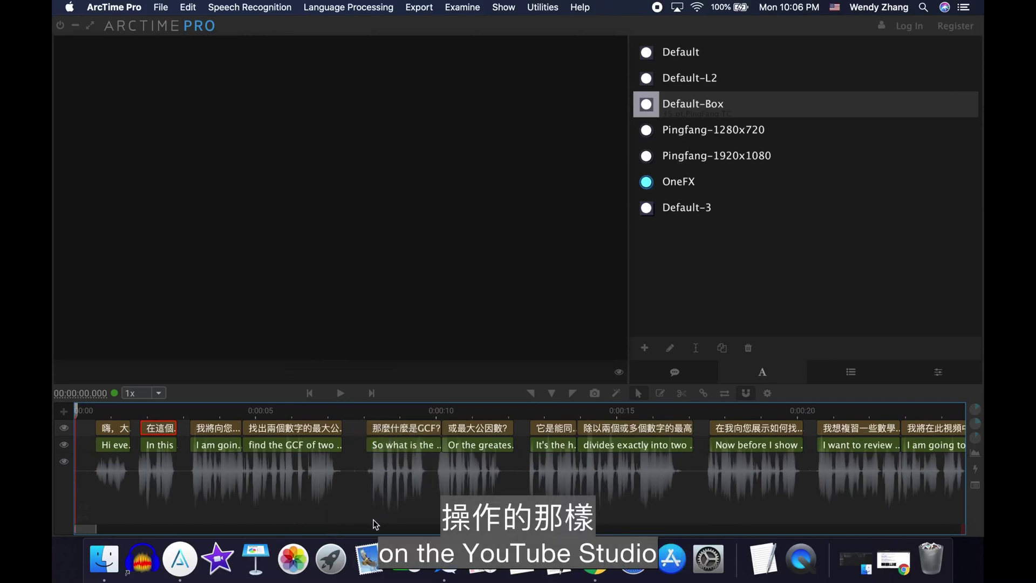
Play and pause the preview to confirm the bilingual subtitles no longer overlap
click(340, 395)
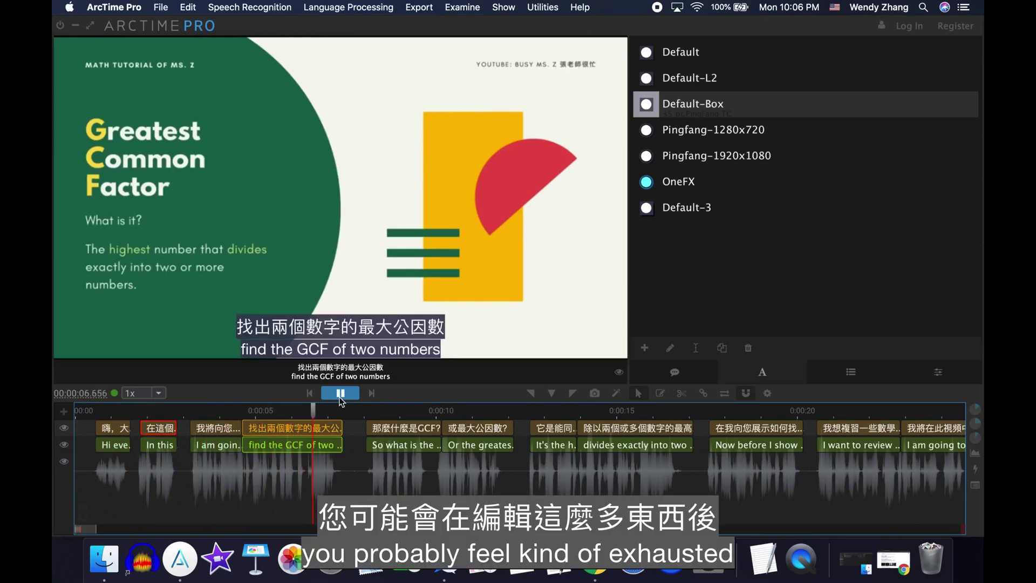
click(340, 396)
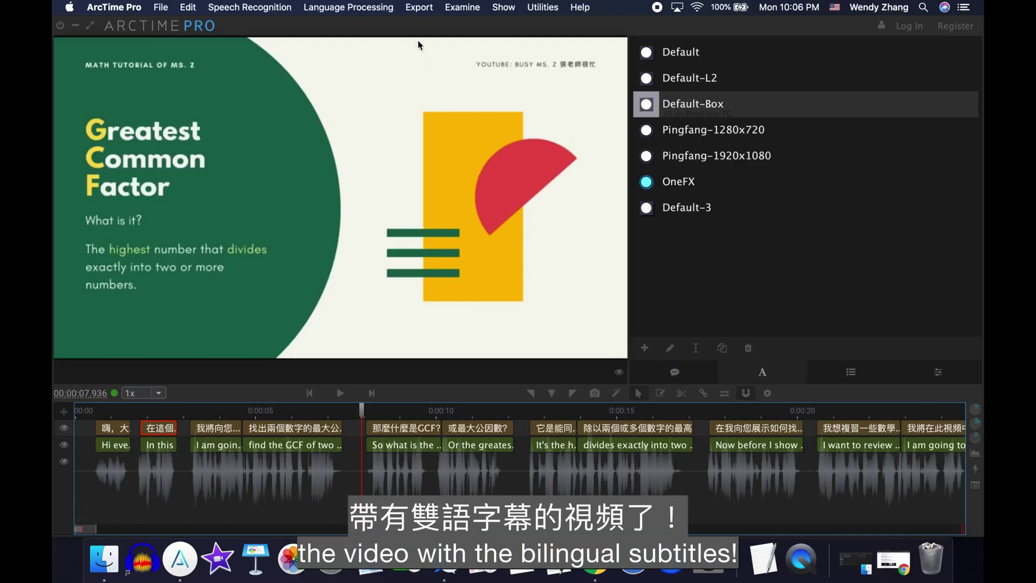
click(421, 12)
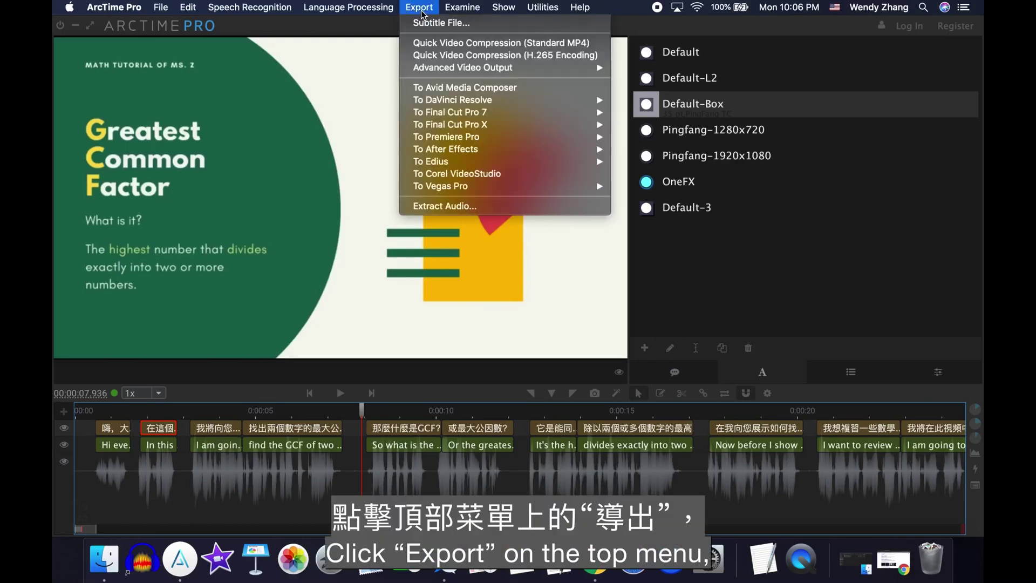
Transcode a Quick Video Compression Standard MP4 at CRF about 16 with encoding preset 8
click(428, 43)
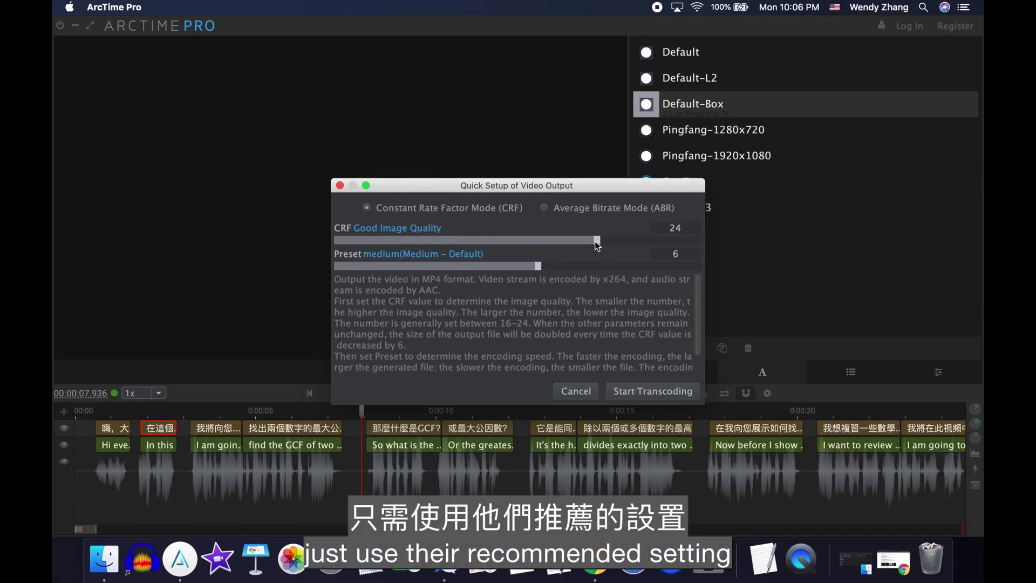
drag(595, 241, 506, 241)
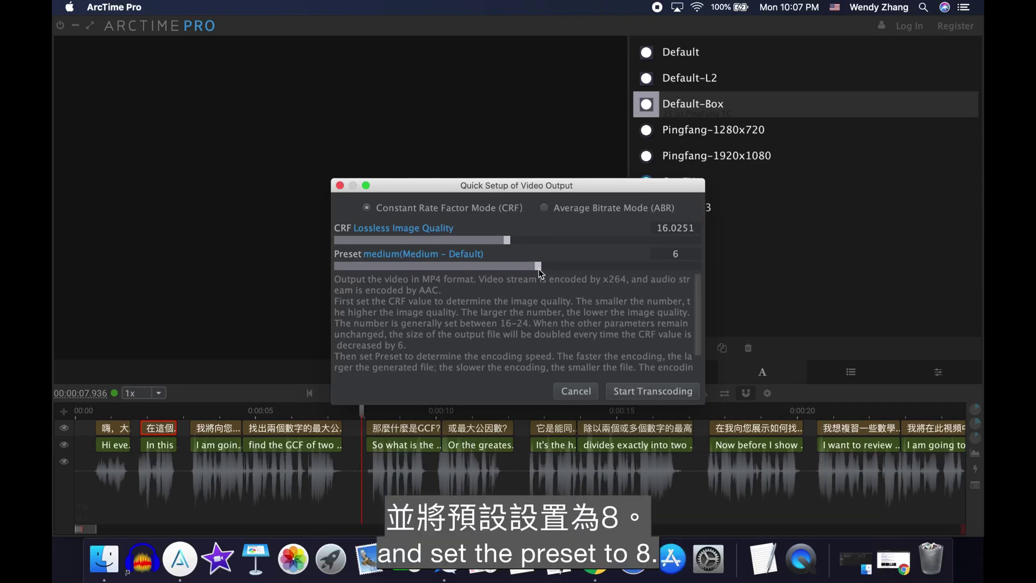
click(571, 268)
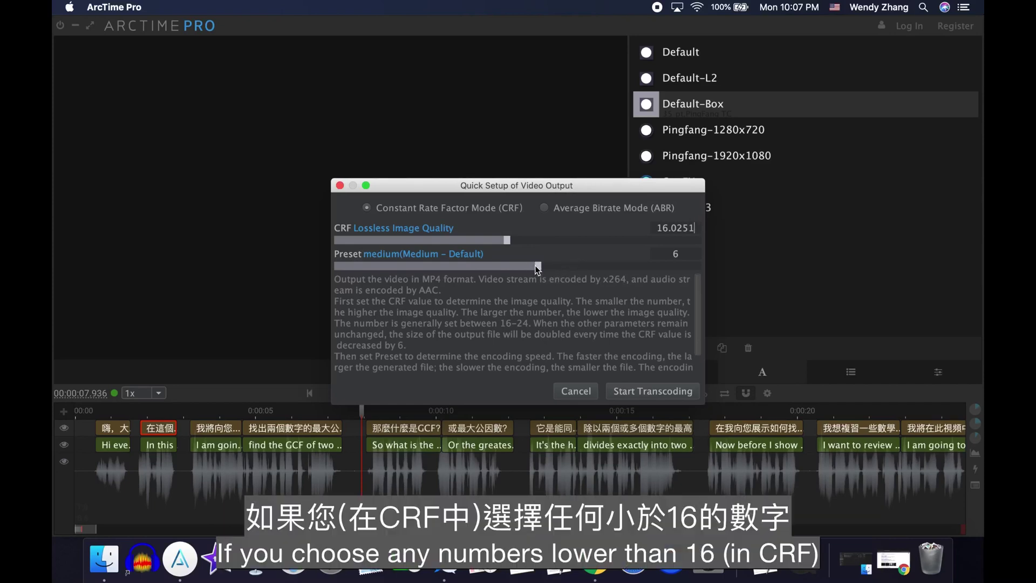
drag(550, 267, 610, 268)
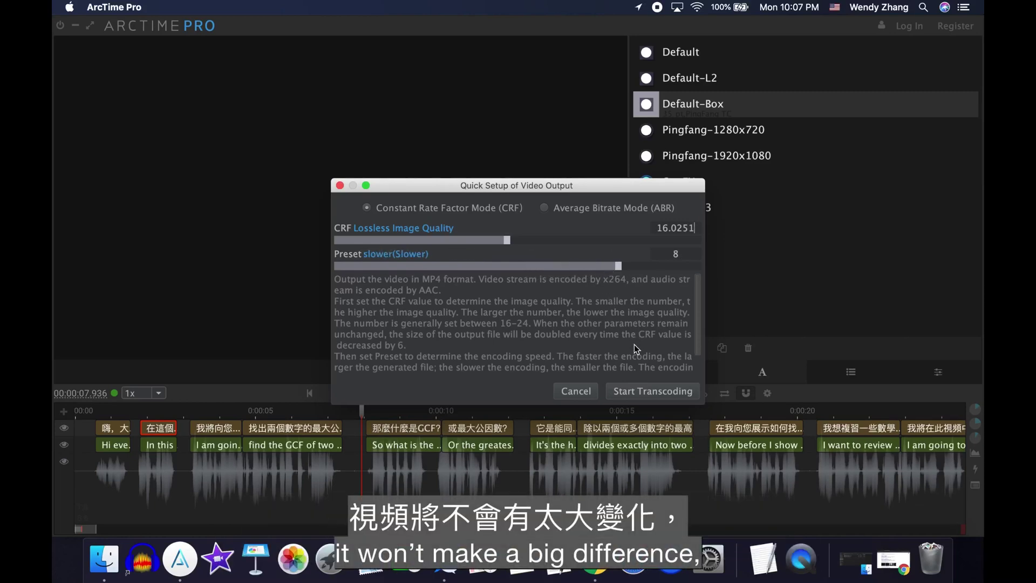
click(638, 392)
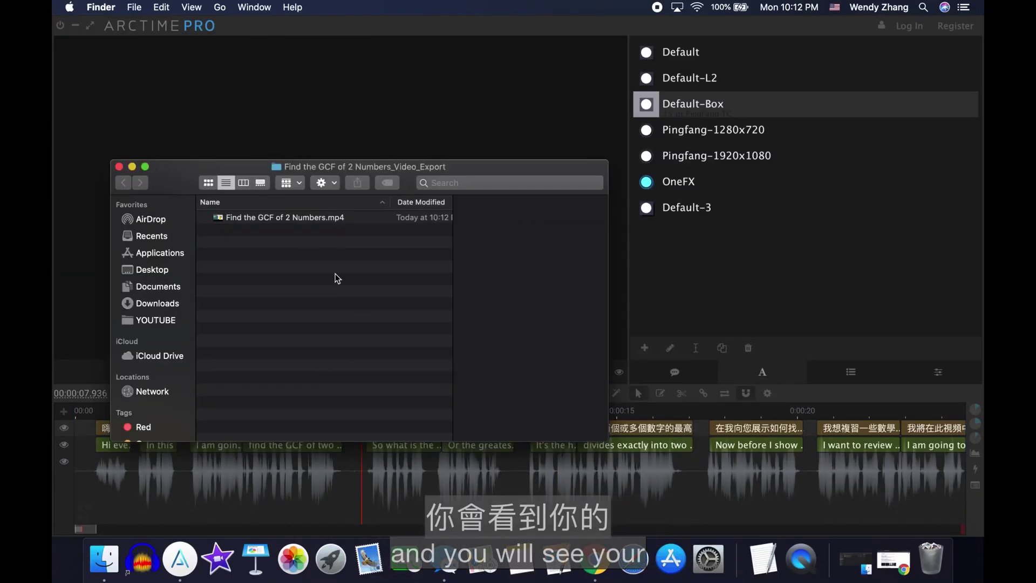
Play the exported Find the GCF of 2 Numbers.mp4 full screen in QuickTime Player
double_click(298, 220)
double_click(245, 161)
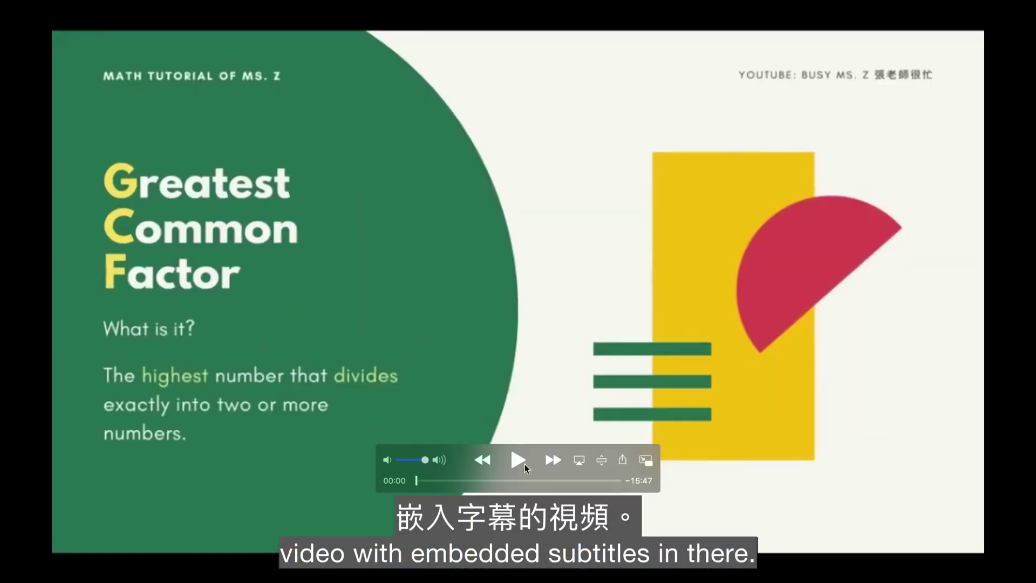
key(space)
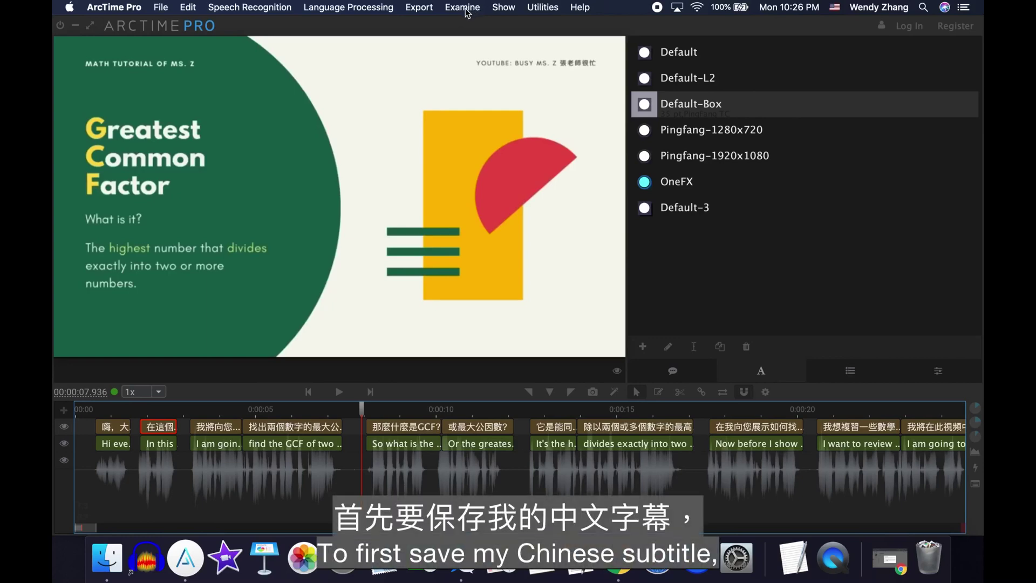
Hide the English track and export the Chinese subtitles as Find the GCF of 2 Numbers - Chinese.srt
click(64, 444)
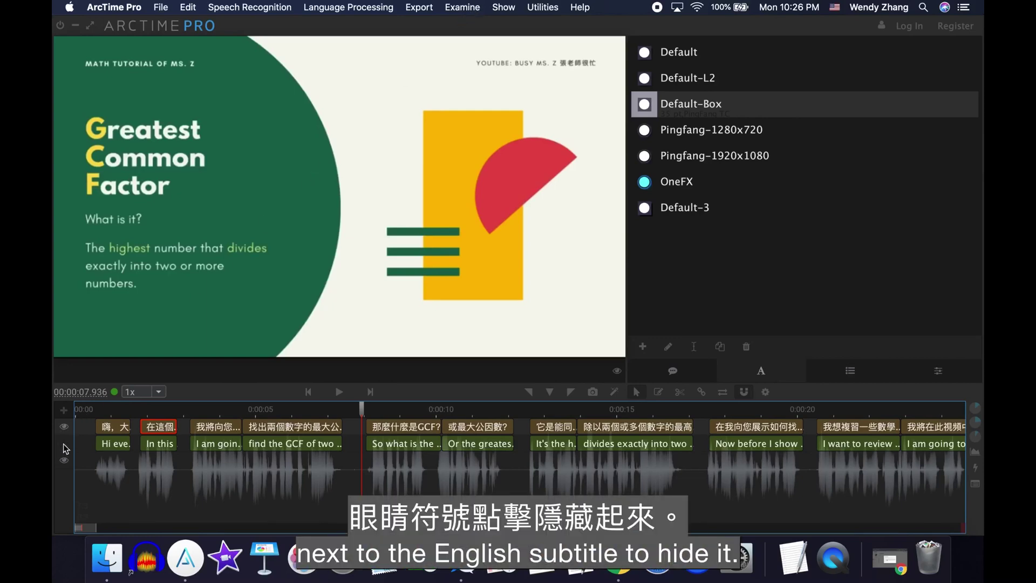
click(425, 10)
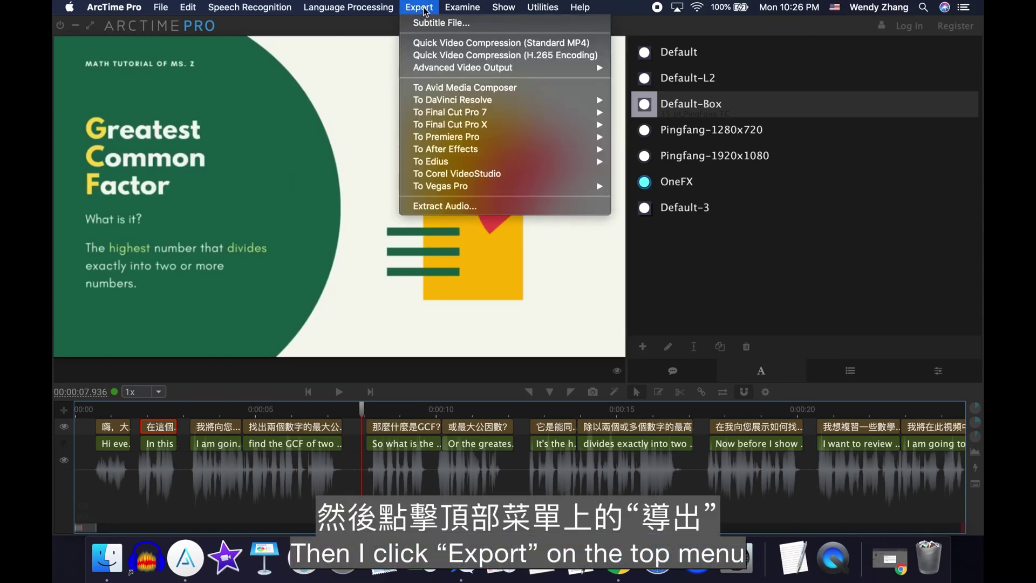
click(432, 23)
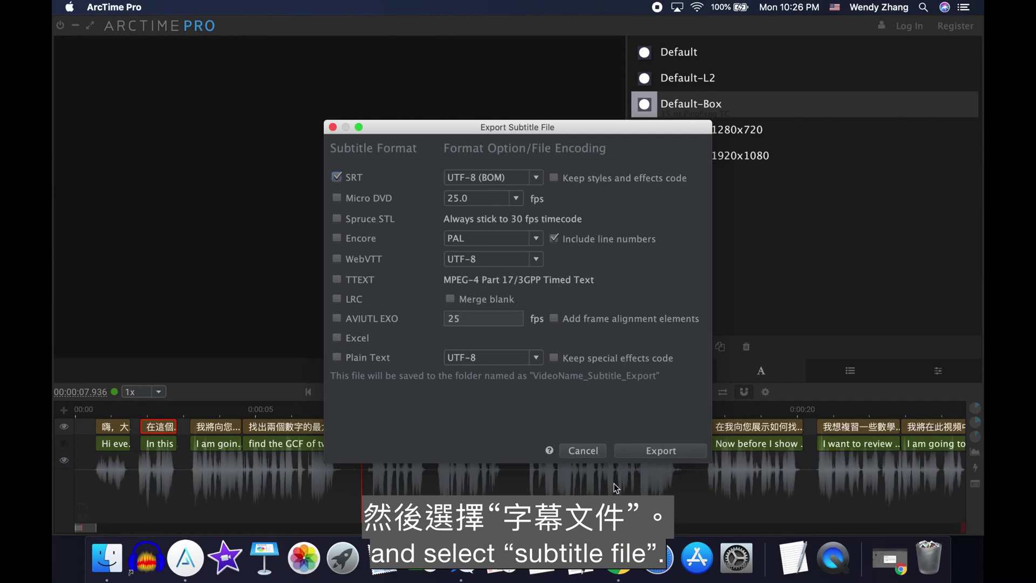
click(652, 455)
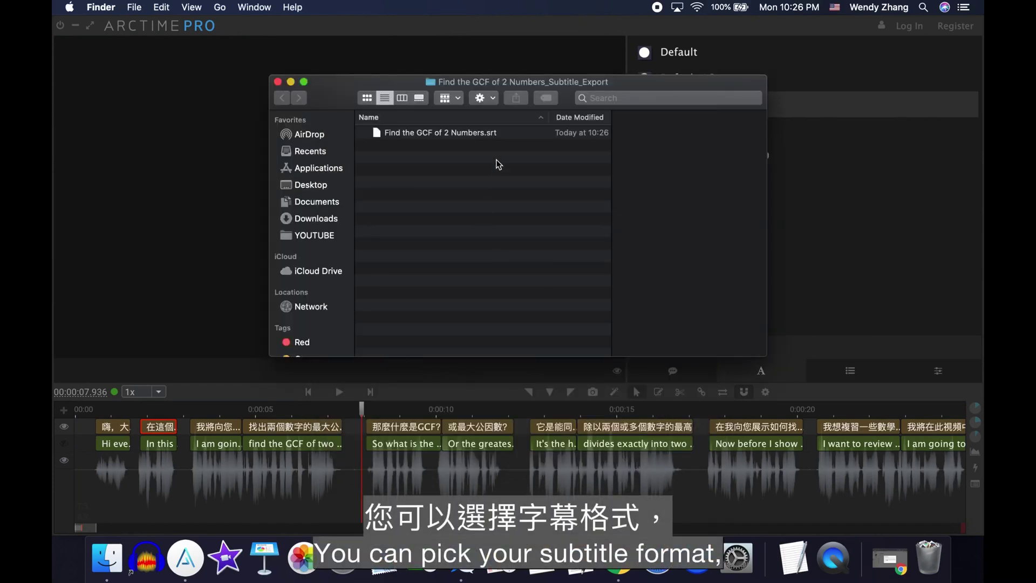
click(464, 133)
click(480, 138)
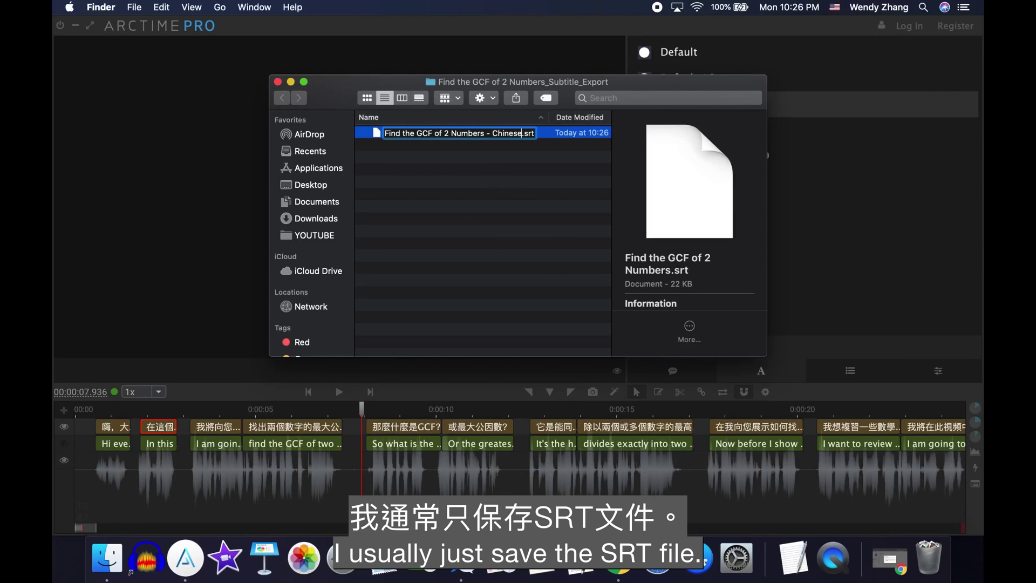
key(Return)
Export the English subtitles as an SRT renamed Find the GCF of 2 Numbers - English.srt
click(211, 154)
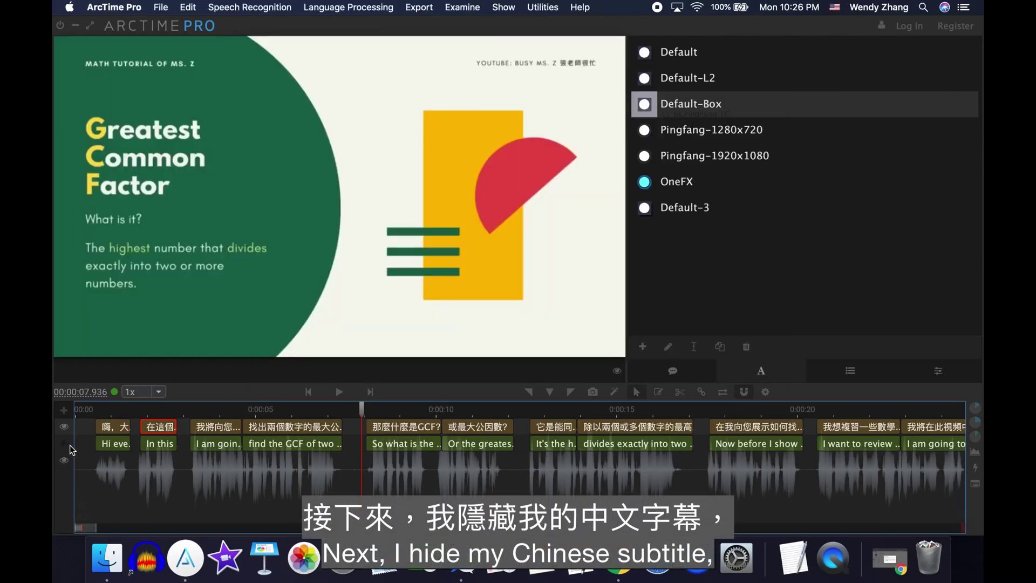
click(427, 7)
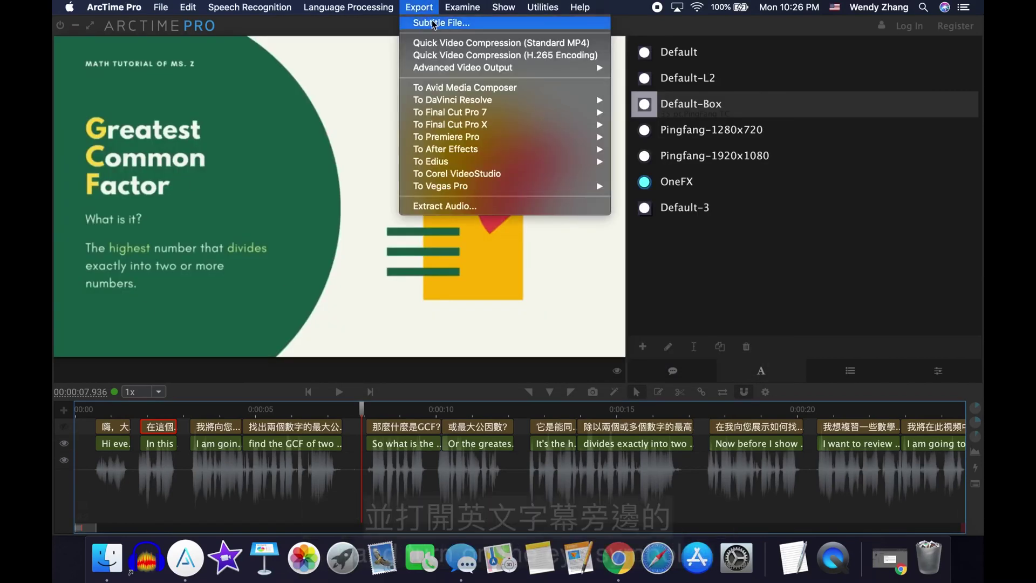
click(435, 22)
click(673, 450)
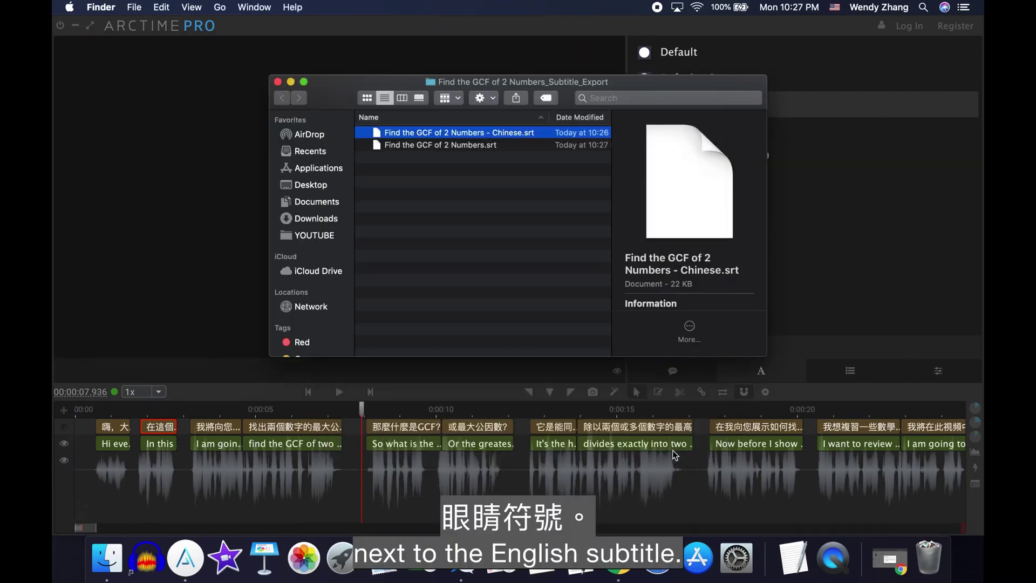
click(481, 145)
key(Return)
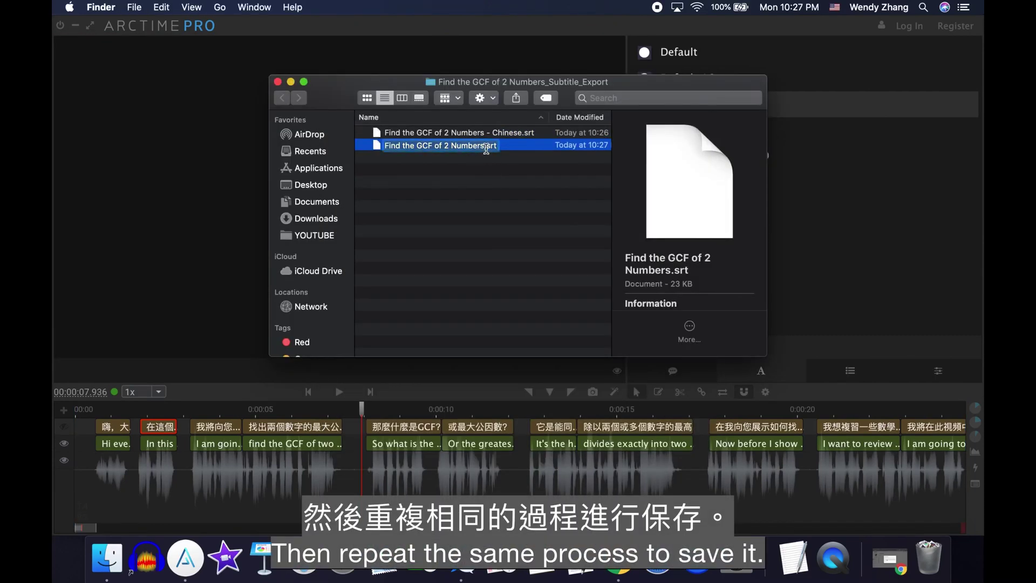
text(- English)
key(Return)
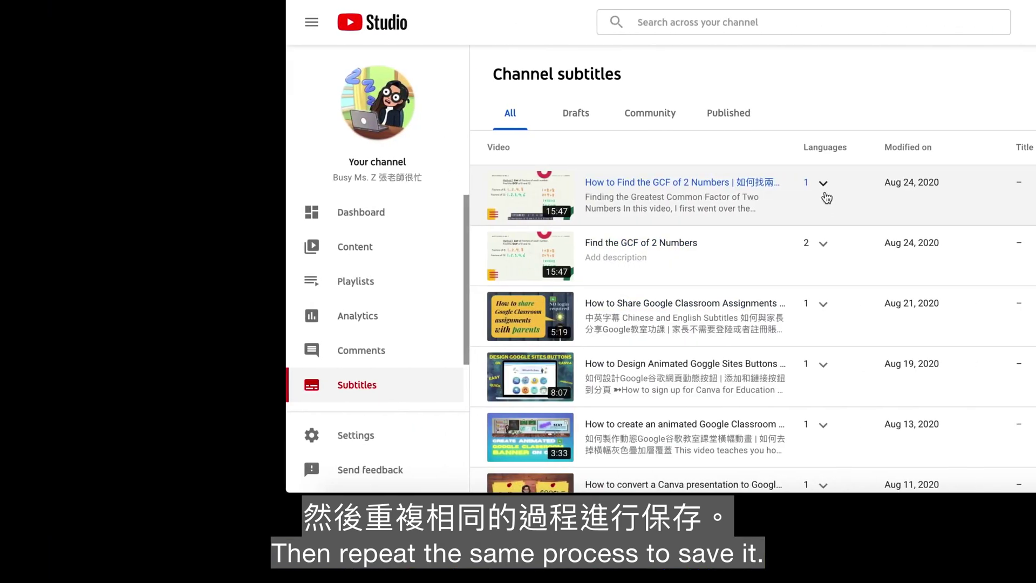
click(537, 183)
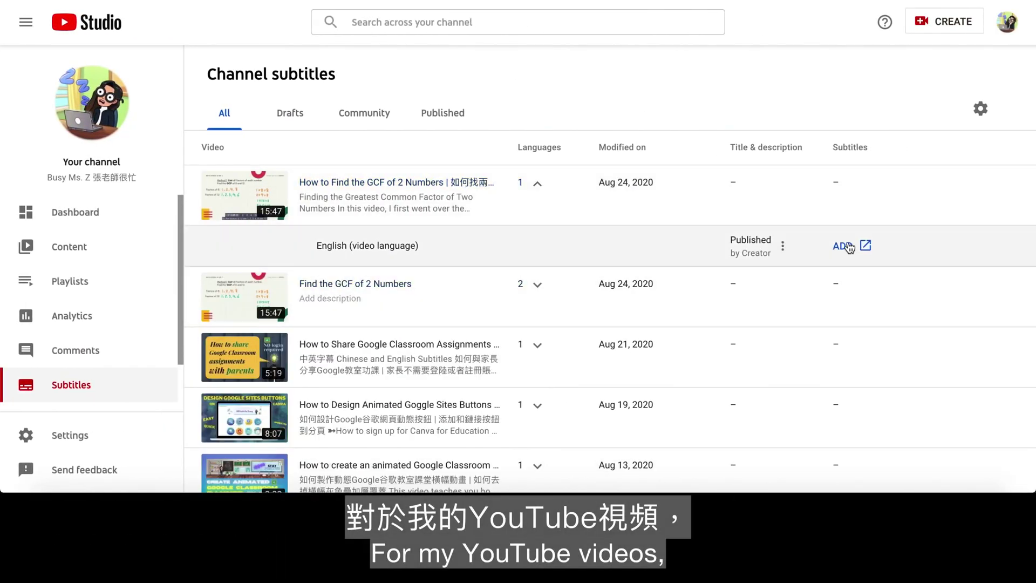
Begin uploading an English subtitles file for the GCF video, then check Subtitles/CC on its watch page
click(848, 246)
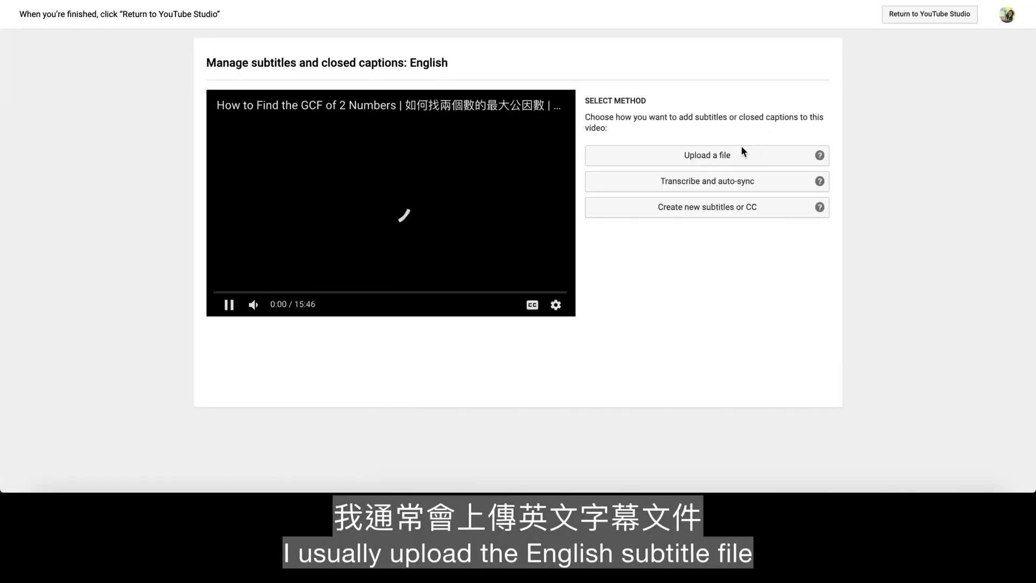
click(704, 156)
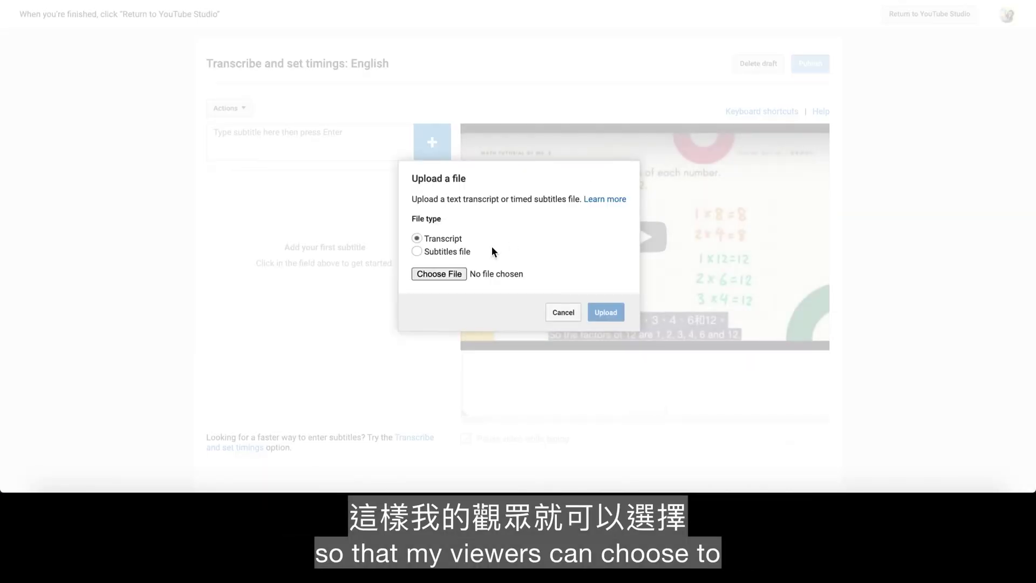
click(473, 251)
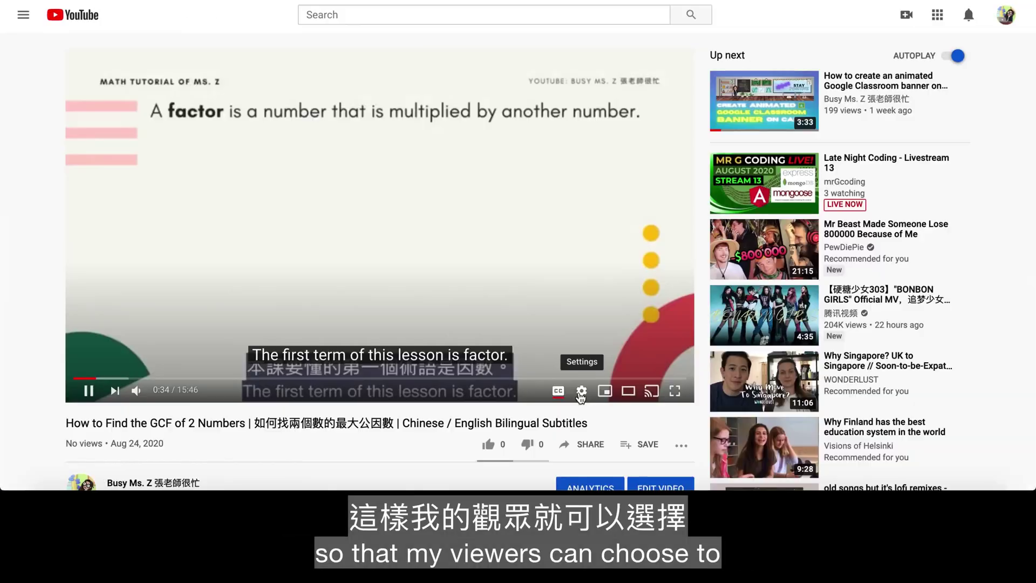
click(581, 391)
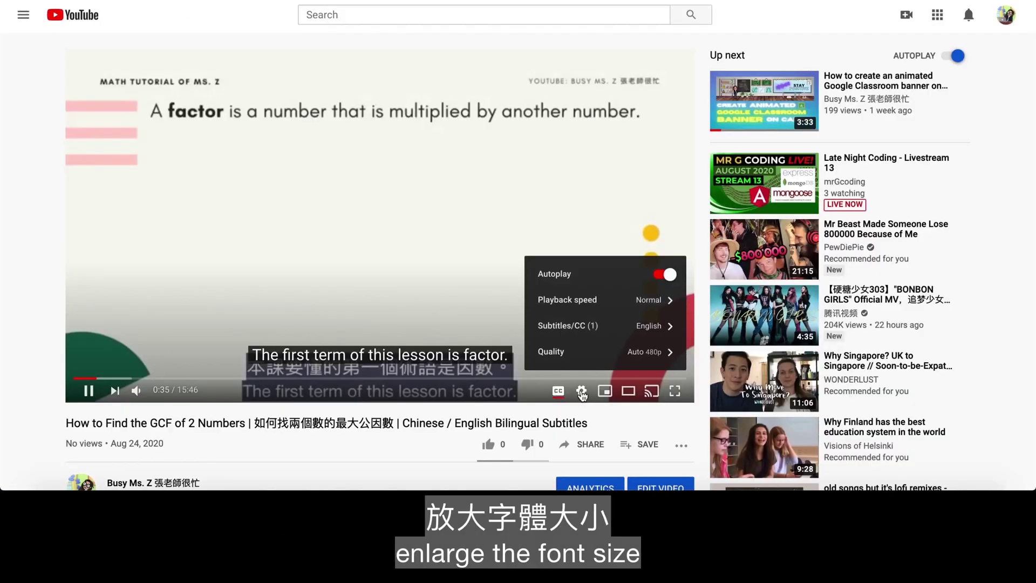
click(631, 328)
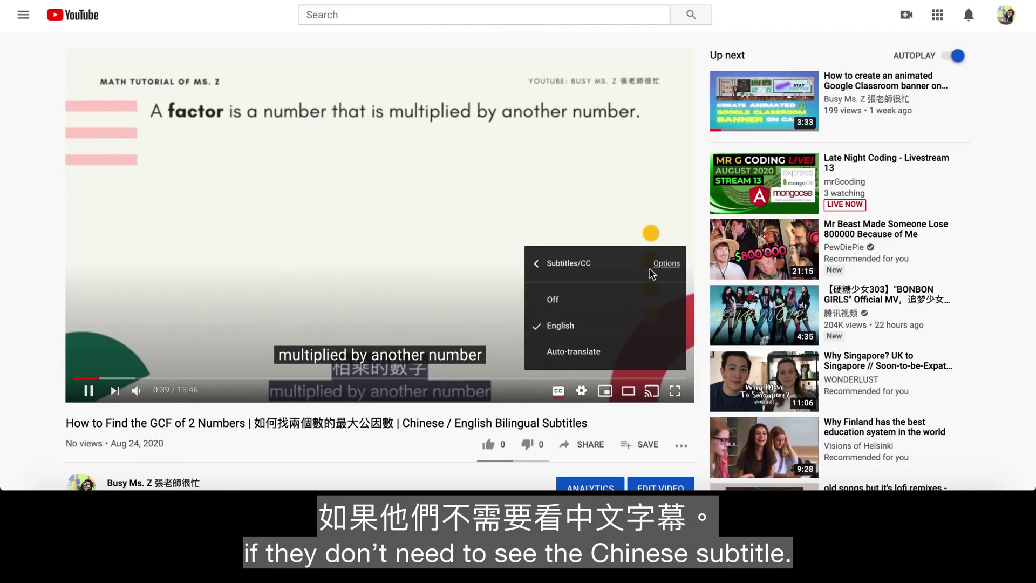